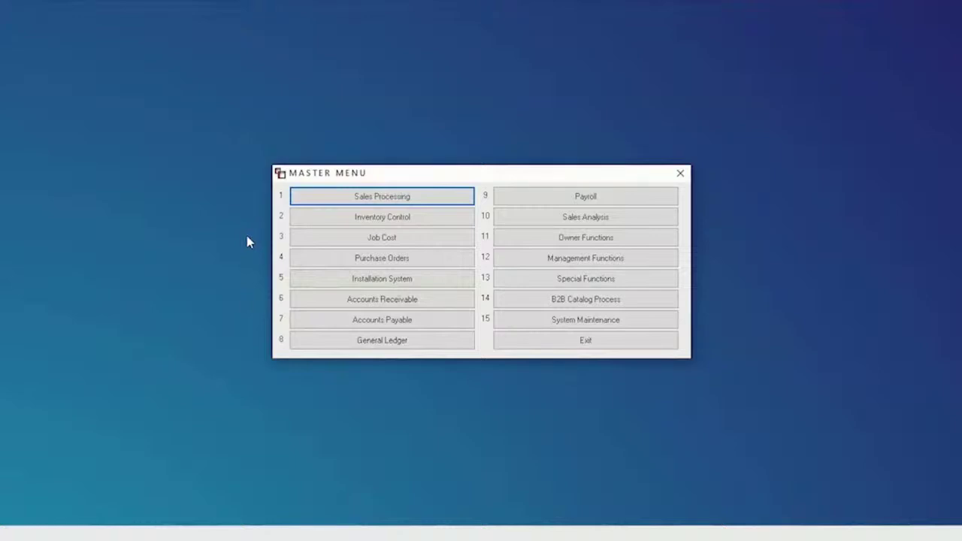
Open Order Entry/Maintenance from Sales Processing with EMAIL as the selected printer
{"action": "key", "text": "Return"}
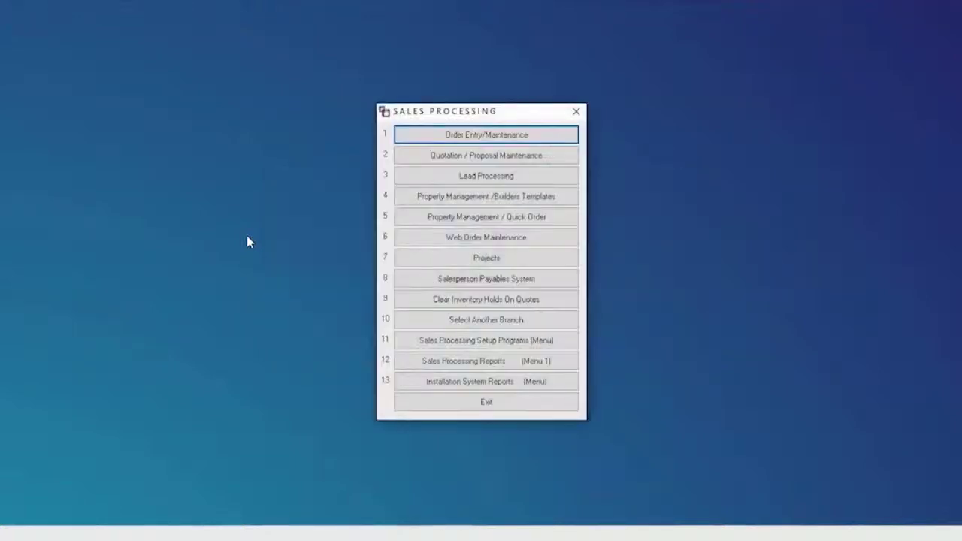
{"action": "key", "text": "Return"}
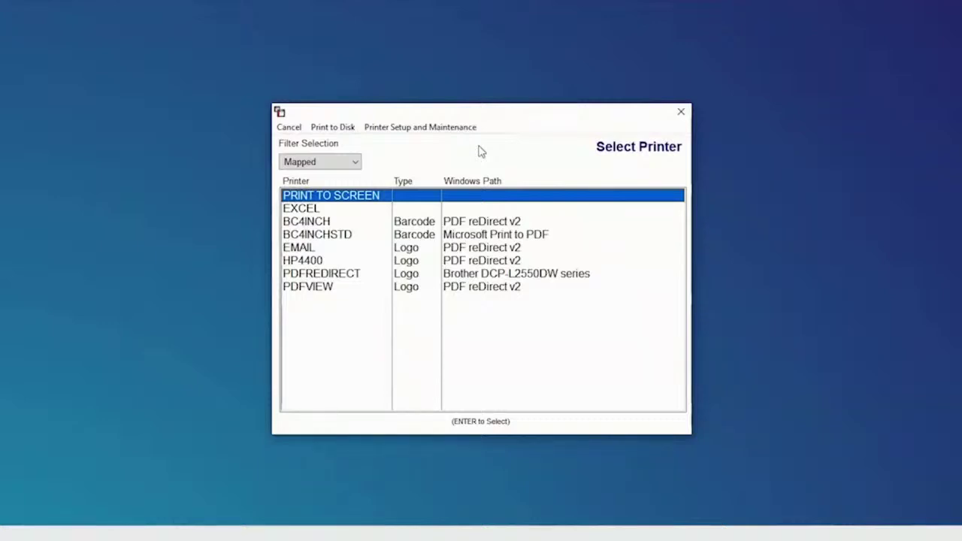
{"action": "left_click", "coordinate": [329, 252]}
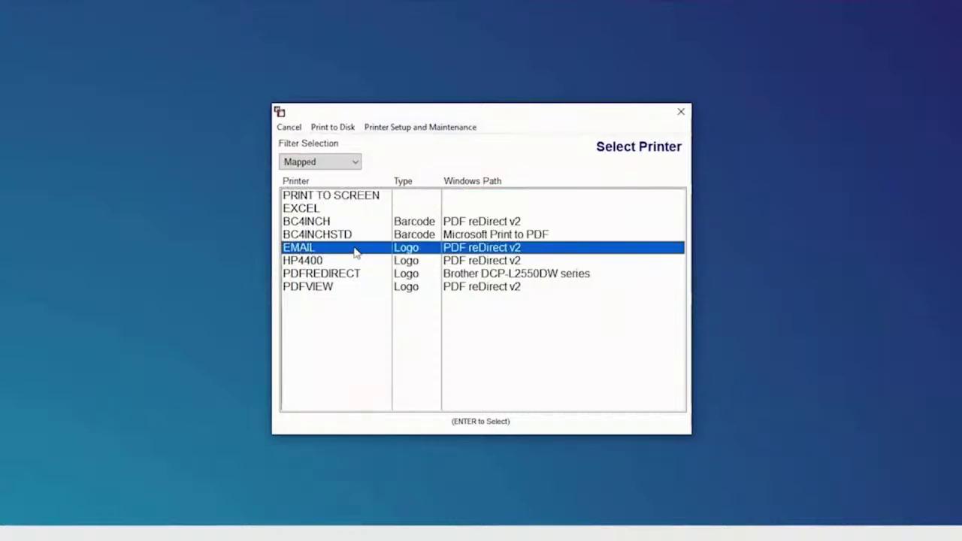
{"action": "double_click", "coordinate": [356, 252]}
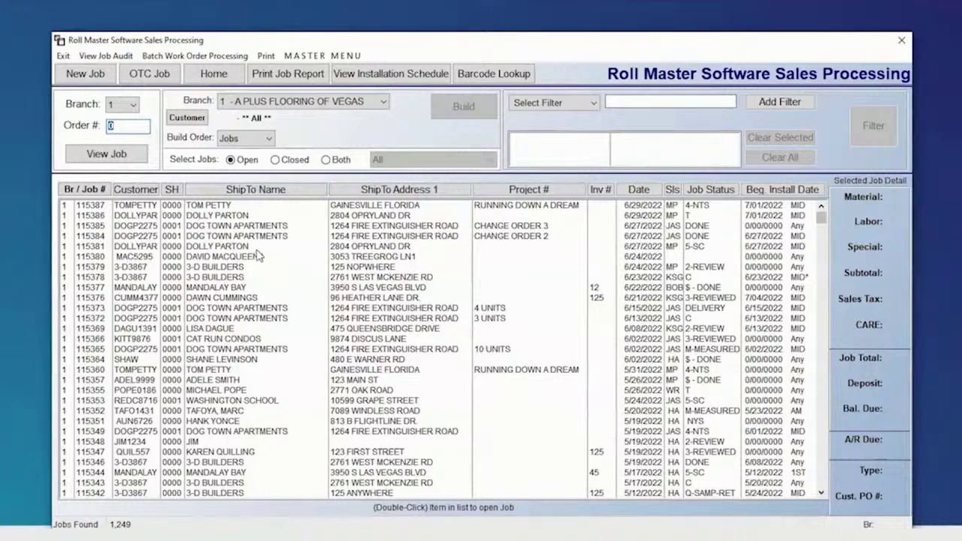
Open the Dog Town Apartments job with project 10 UNITS from the open jobs list
{"action": "left_click", "coordinate": [231, 237]}
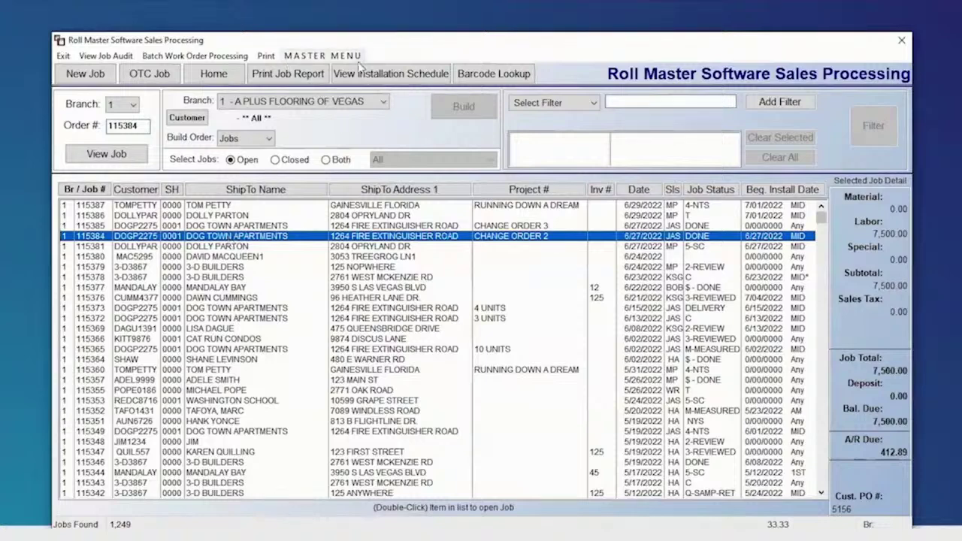
{"action": "left_click", "coordinate": [291, 350]}
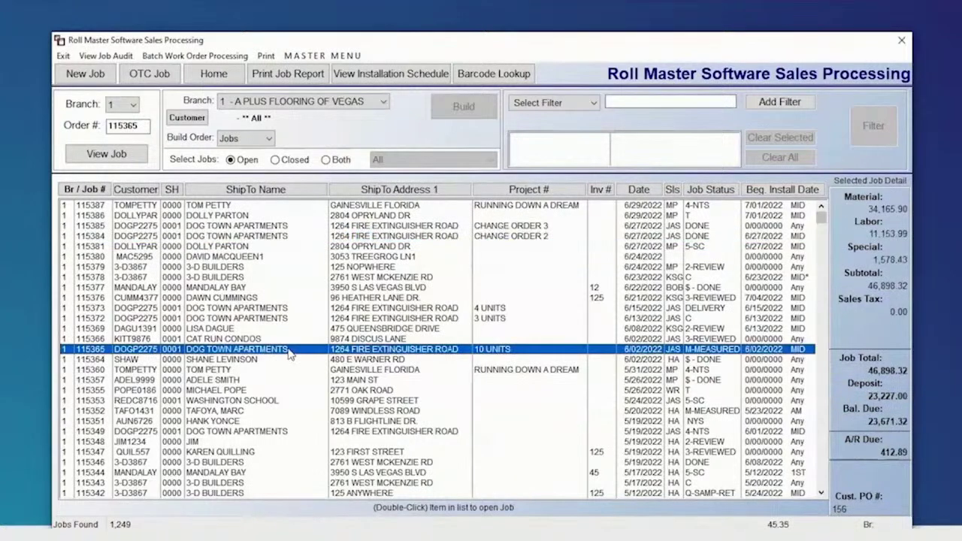
{"action": "double_click", "coordinate": [289, 350]}
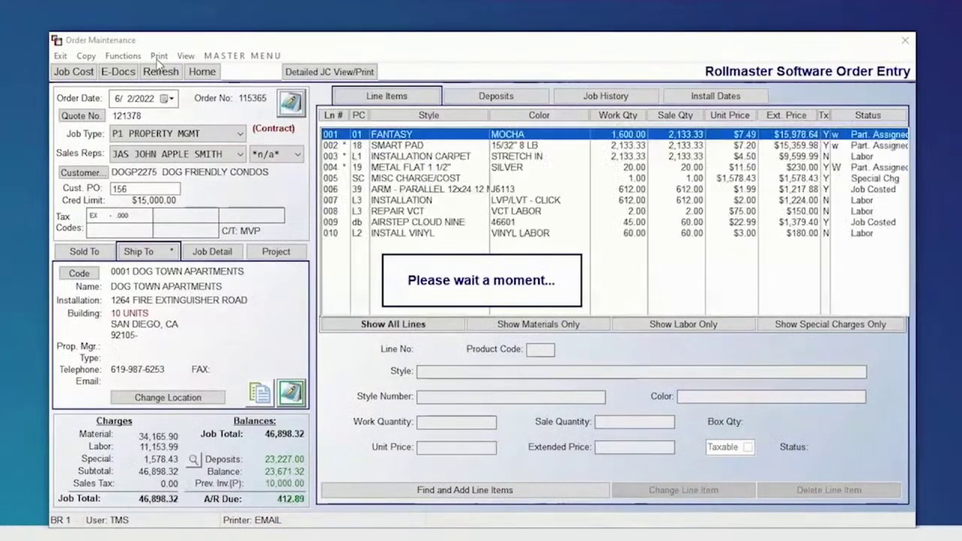
Change the order's printer to PDFREDIRECT
{"action": "left_click", "coordinate": [158, 57]}
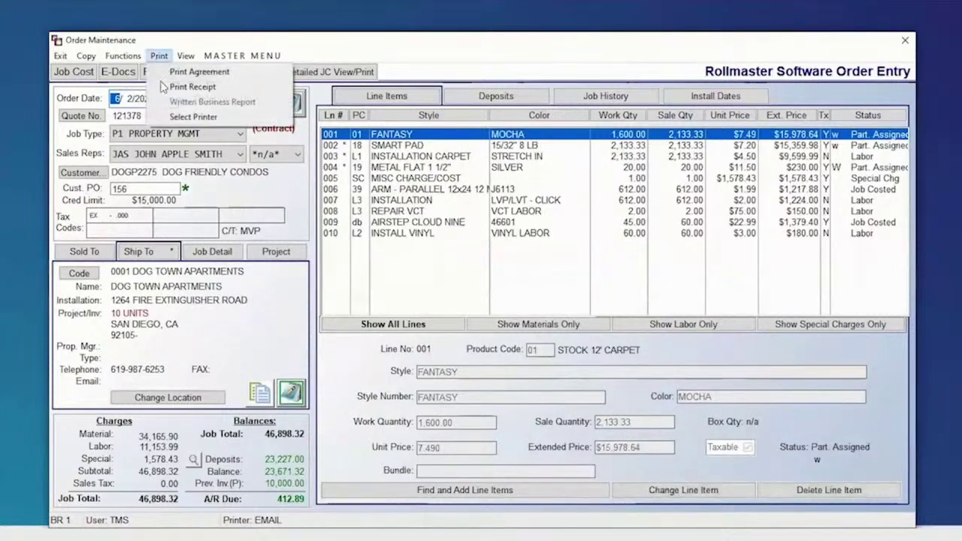
{"action": "left_click", "coordinate": [171, 118]}
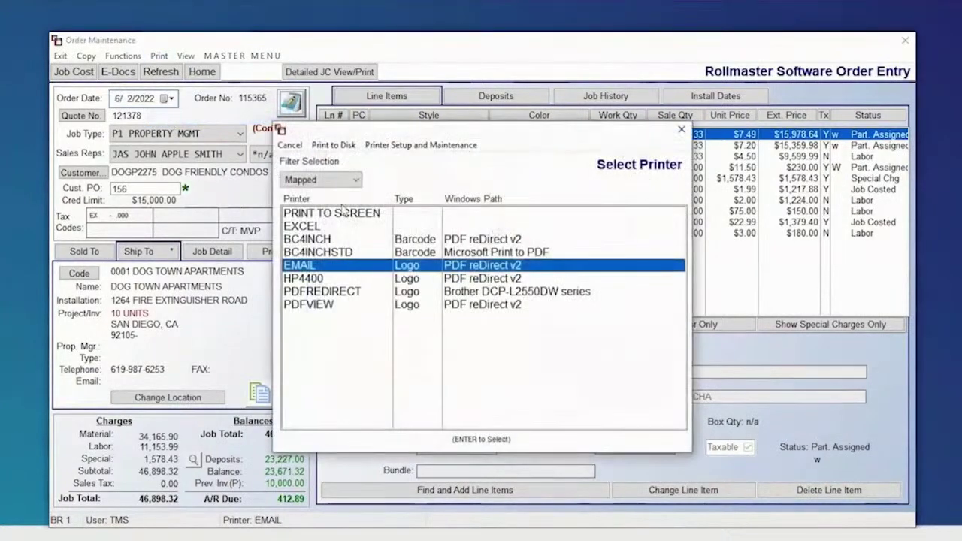
{"action": "left_click", "coordinate": [362, 227]}
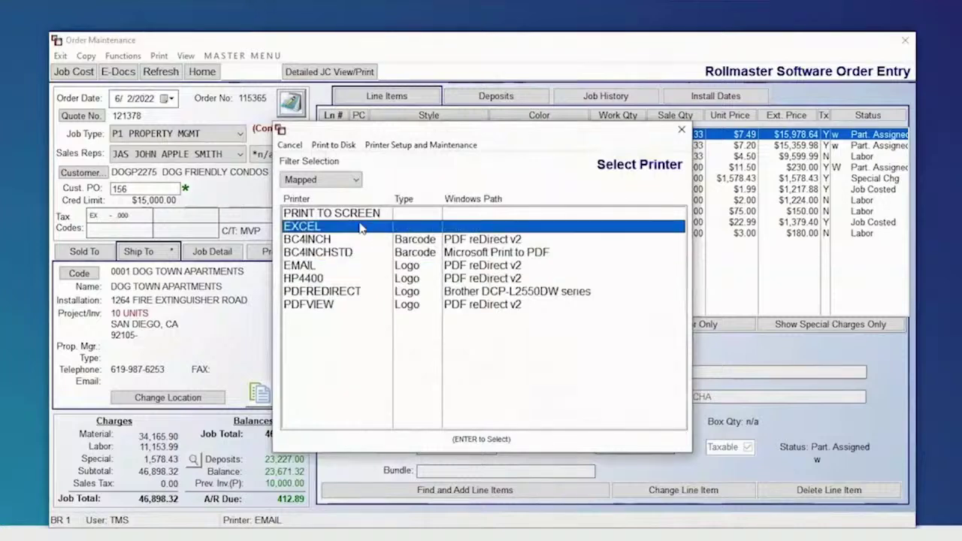
{"action": "left_click", "coordinate": [369, 292]}
{"action": "double_click", "coordinate": [369, 292]}
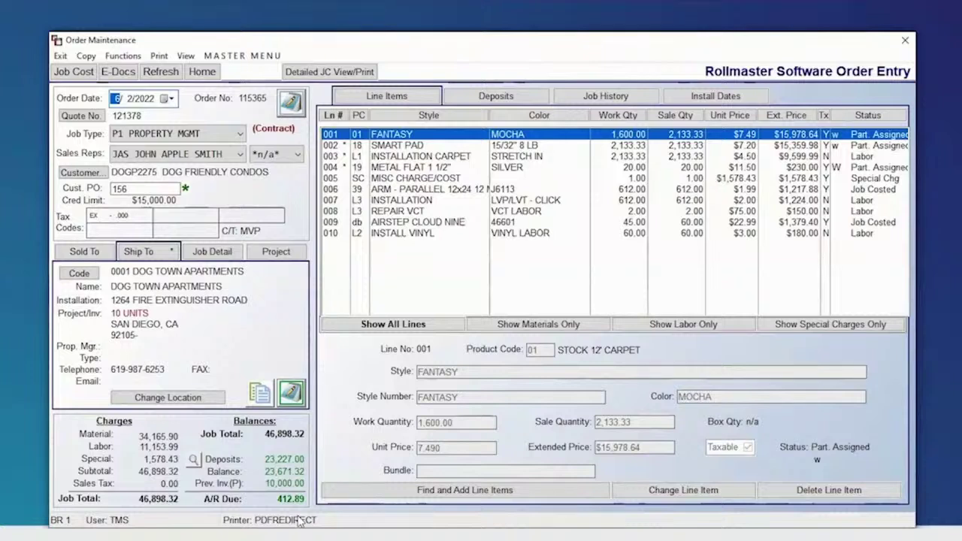
Reopen the order's printer selection and highlight HP4400
{"action": "left_click", "coordinate": [187, 57]}
{"action": "mouse_move", "coordinate": [159, 56]}
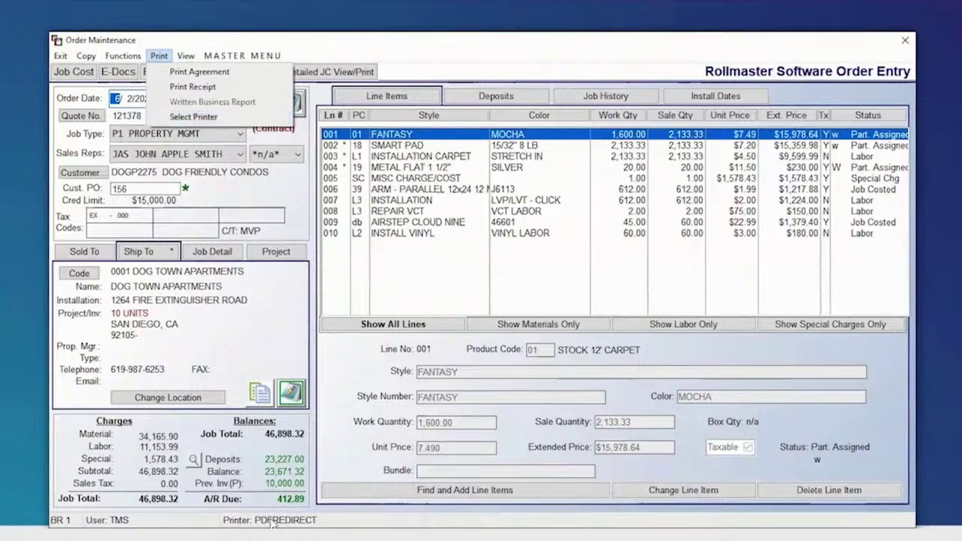
{"action": "left_click", "coordinate": [196, 117]}
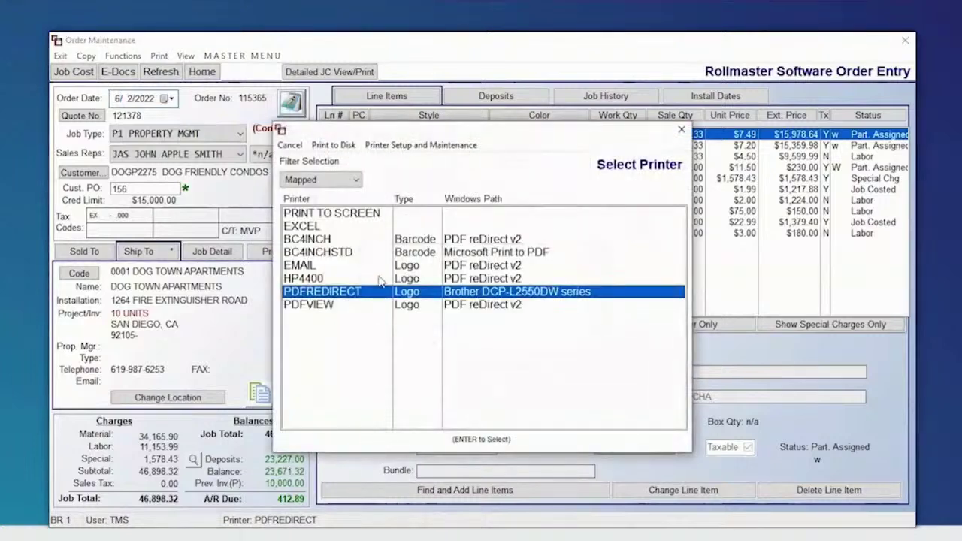
{"action": "left_click", "coordinate": [376, 278]}
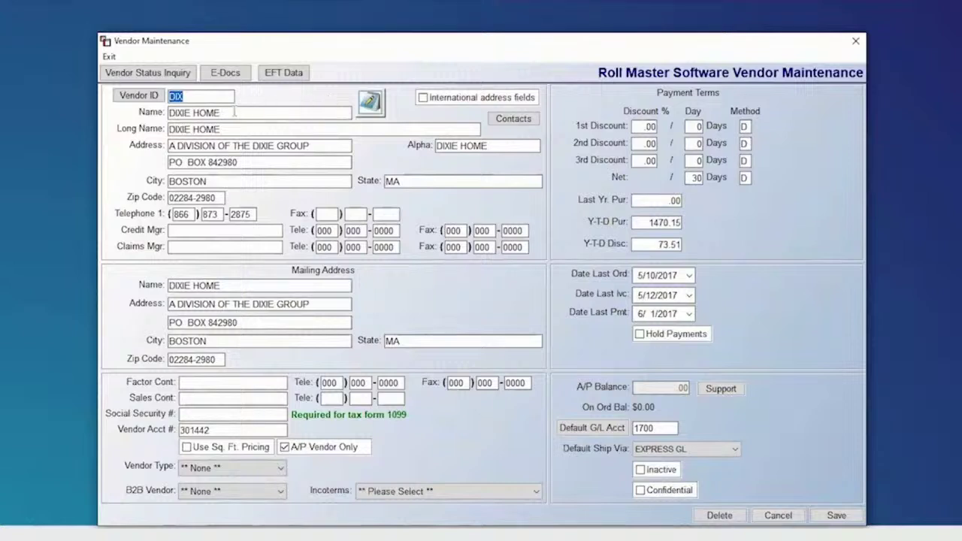
Review the Name, Alpha and Vendor ID fields in the Dixie Home vendor record
{"action": "key", "text": "Tab"}
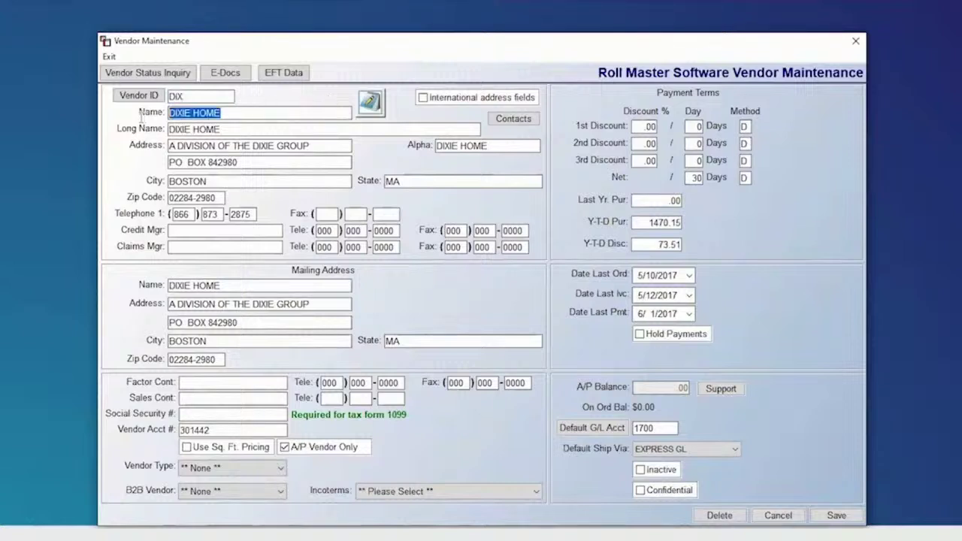
{"action": "left_click", "coordinate": [511, 146]}
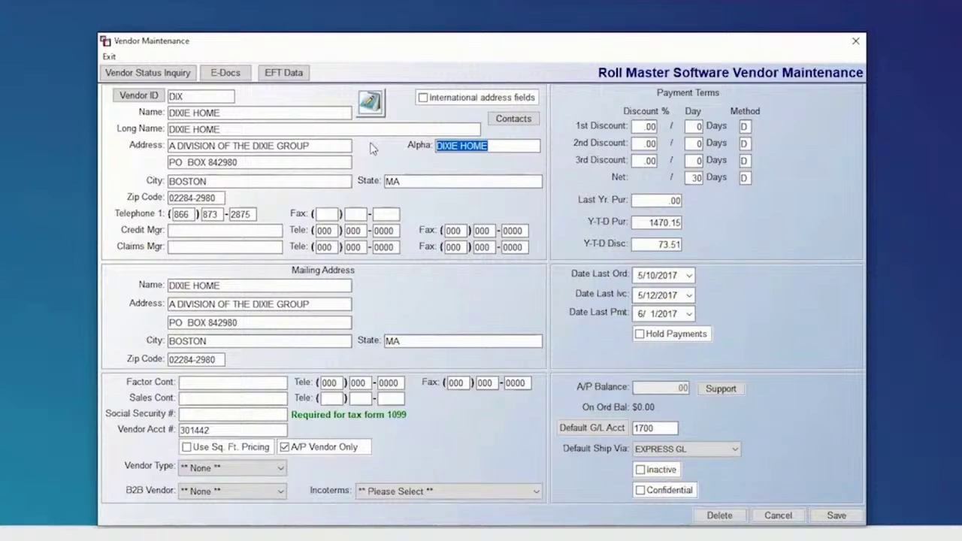
{"action": "left_click", "coordinate": [194, 96]}
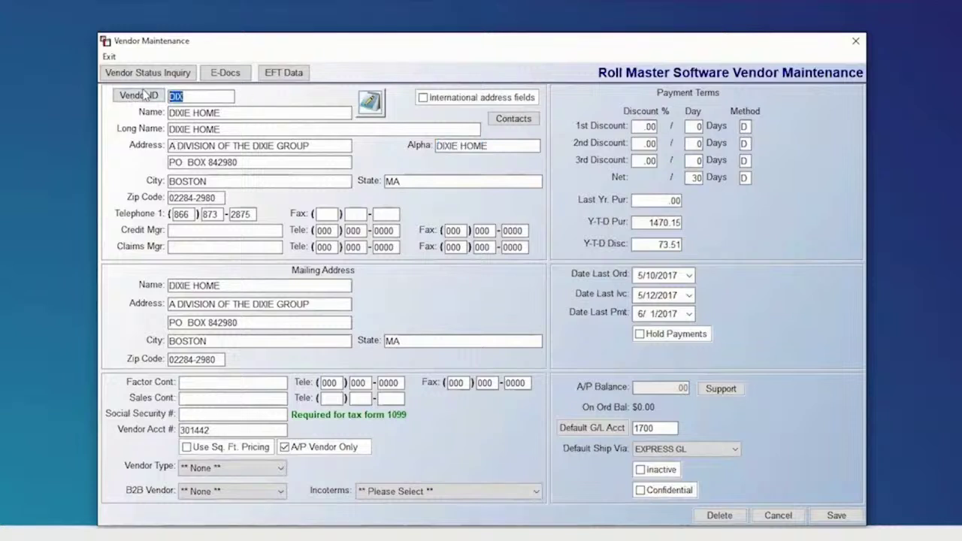
{"action": "left_click", "coordinate": [496, 146]}
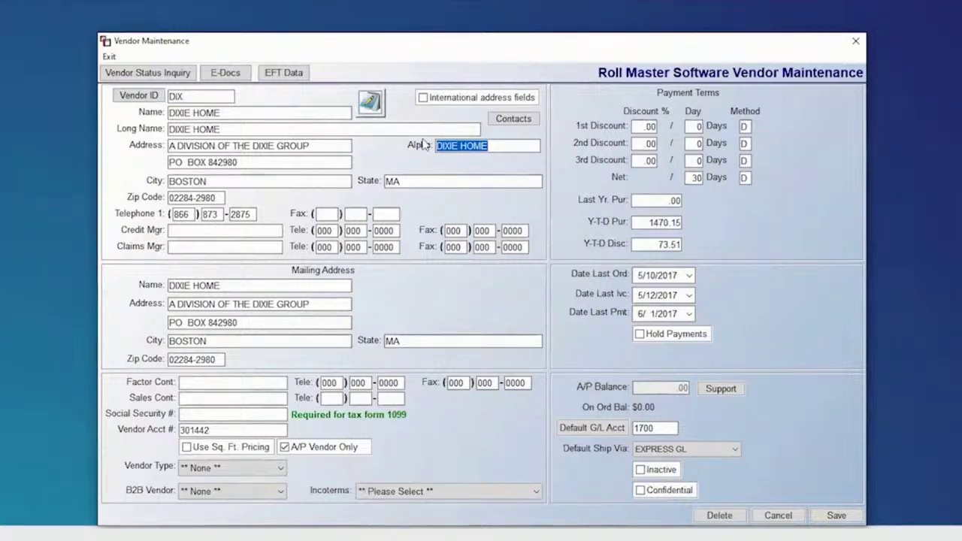
View the FSUVEND 00 vendor's material file in the B2B Catalog Process and start its import
{"action": "key", "text": "alt+Tab"}
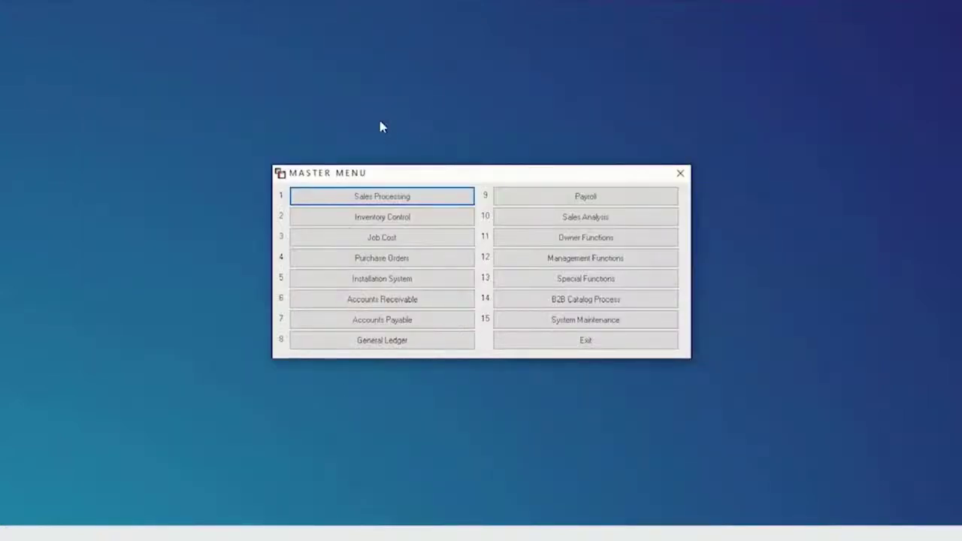
{"action": "left_click", "coordinate": [549, 300]}
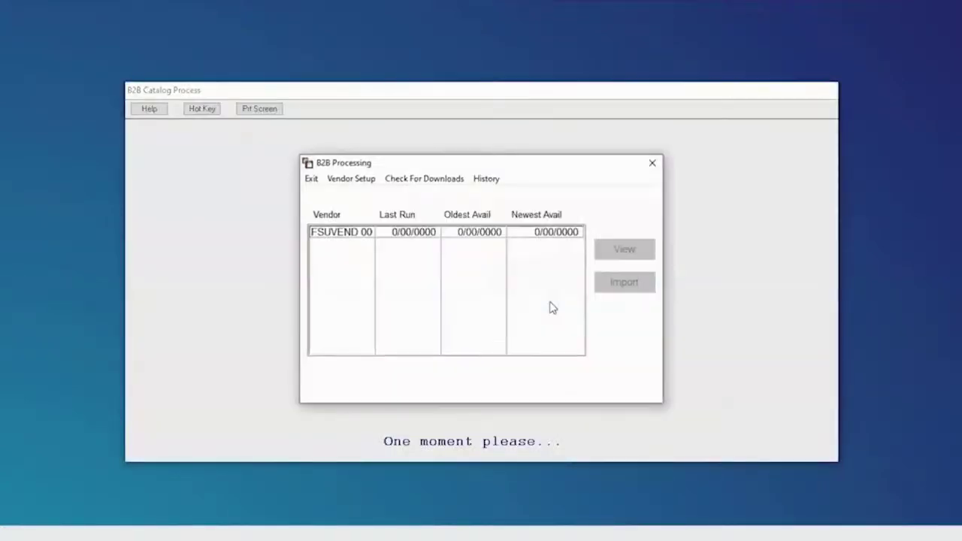
{"action": "left_click", "coordinate": [330, 238]}
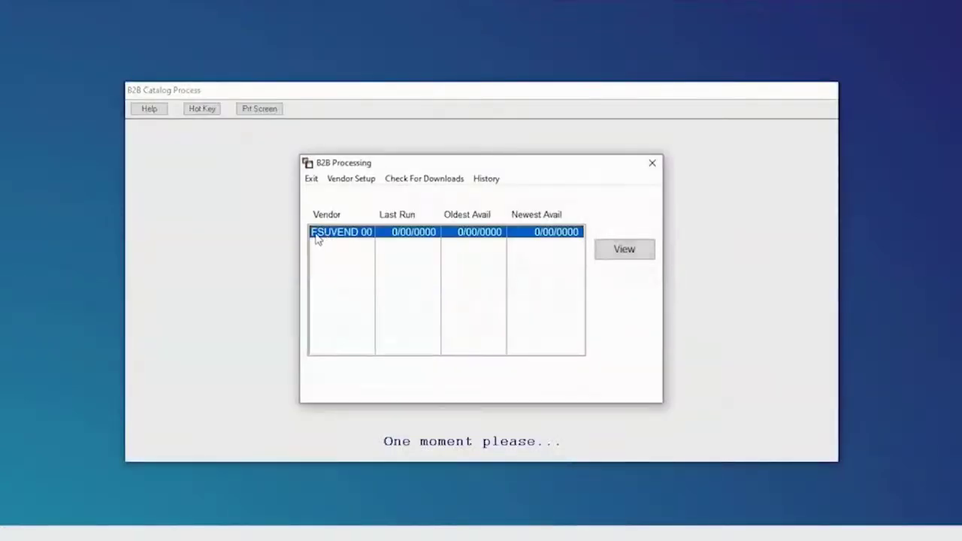
{"action": "left_click", "coordinate": [626, 257]}
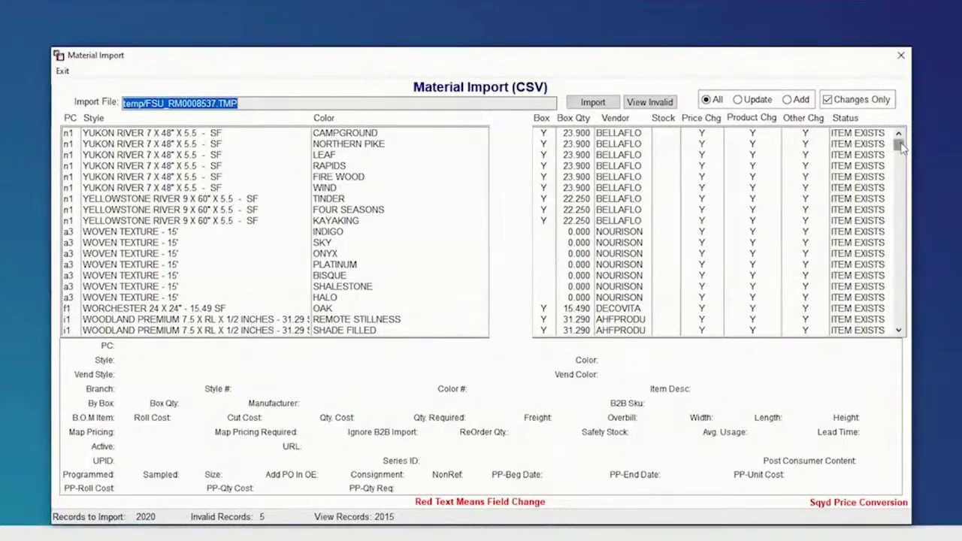
{"action": "mouse_move", "coordinate": [898, 146]}
{"action": "left_mouse_down"}
{"action": "mouse_move", "coordinate": [895, 315]}
{"action": "mouse_move", "coordinate": [898, 143]}
{"action": "left_mouse_up"}
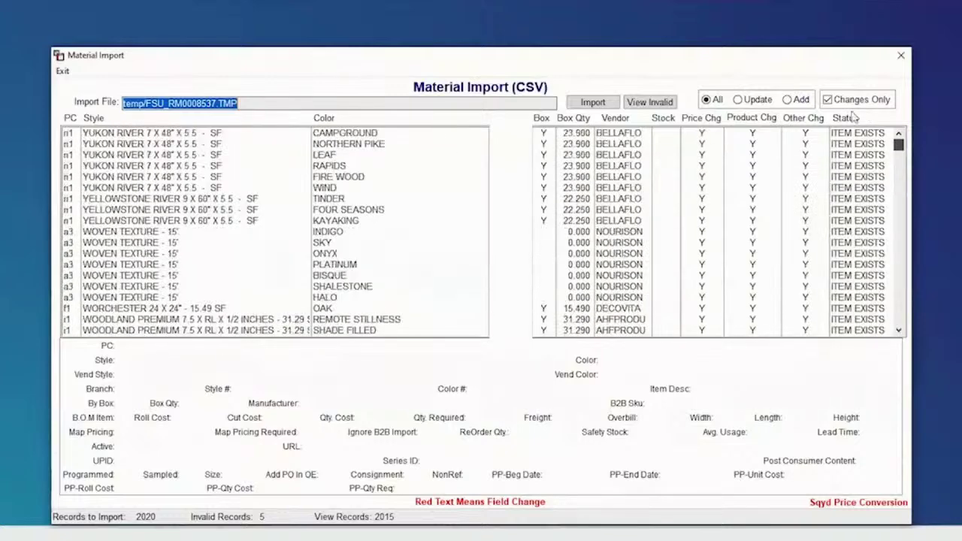
{"action": "left_click", "coordinate": [593, 103]}
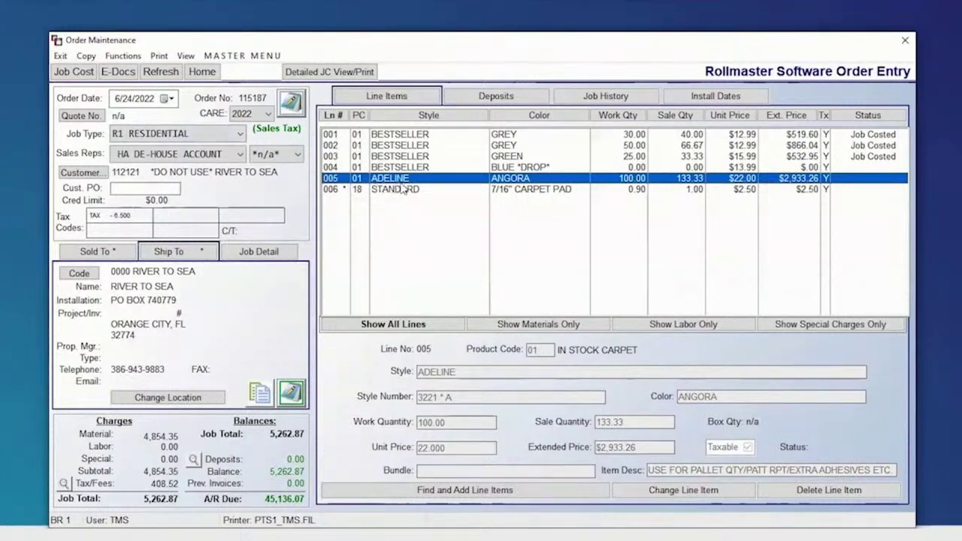
Check the item descriptions of the Standard pad, Adeline Angora and Bestseller Blue *DROP* order lines
{"action": "left_click", "coordinate": [378, 189]}
{"action": "left_click", "coordinate": [382, 178]}
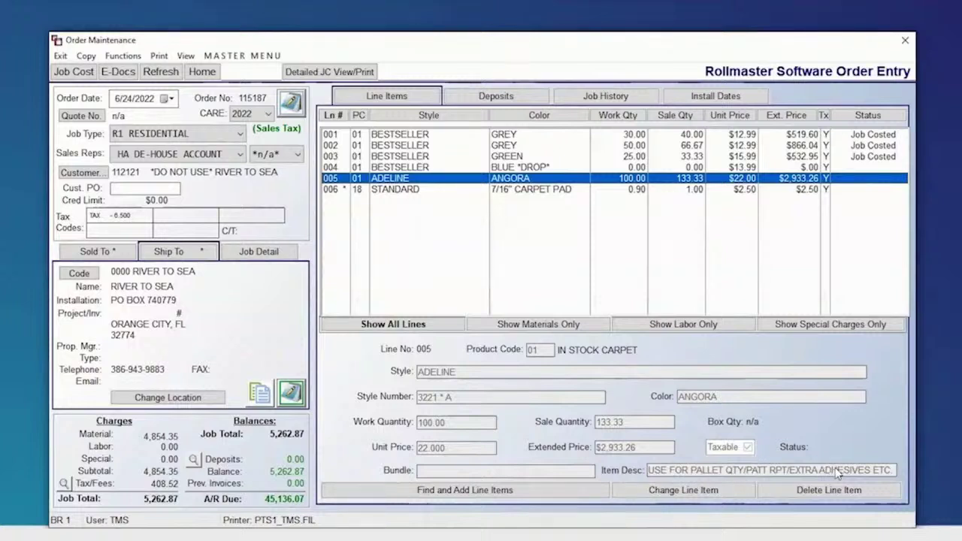
{"action": "left_click", "coordinate": [453, 166]}
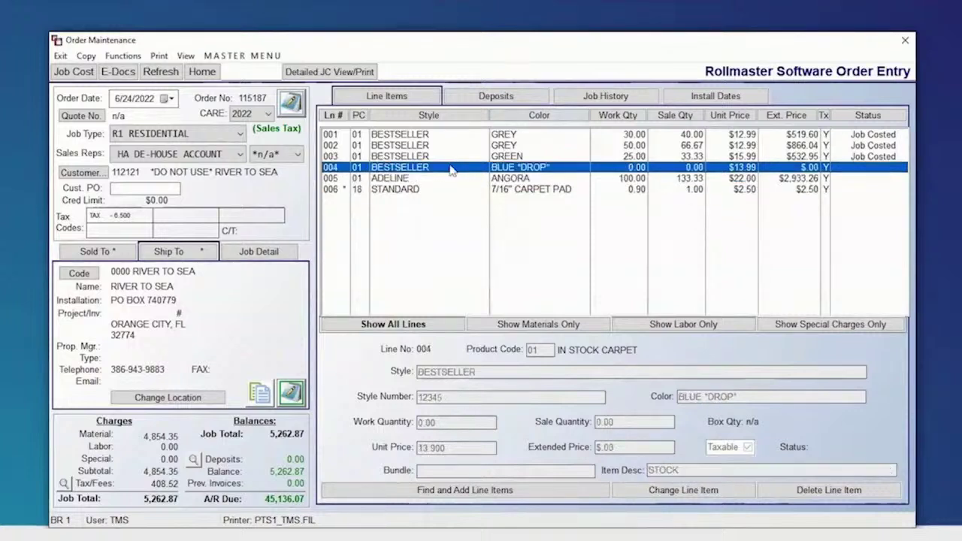
{"action": "left_click", "coordinate": [424, 180]}
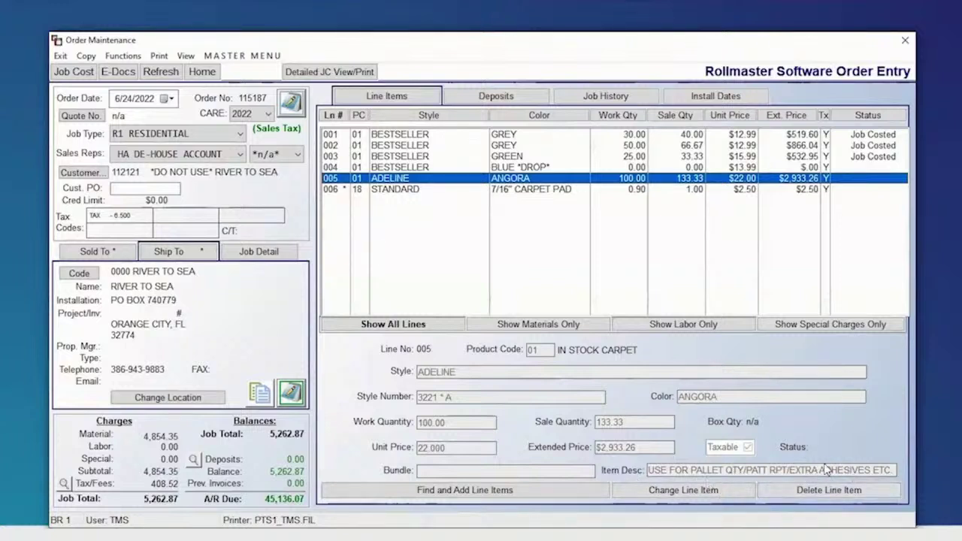
View the last price for the Bestseller Grey material on line 001 of the order
{"action": "left_click", "coordinate": [409, 136]}
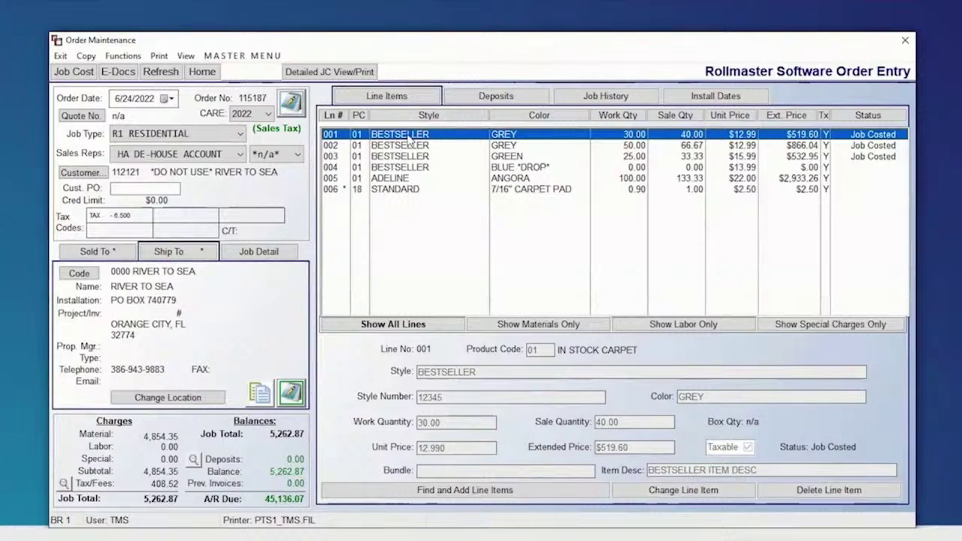
{"action": "right_click", "coordinate": [410, 138]}
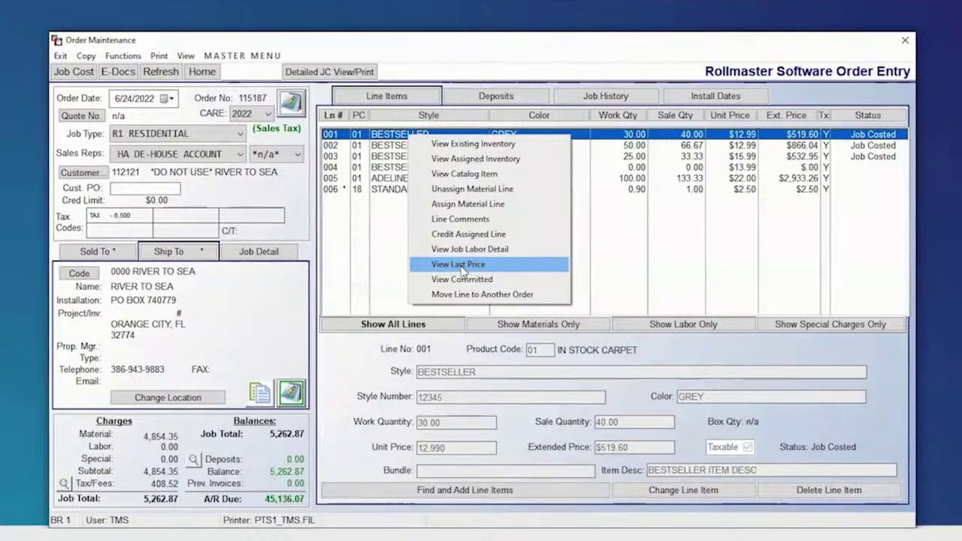
{"action": "right_click", "coordinate": [388, 132]}
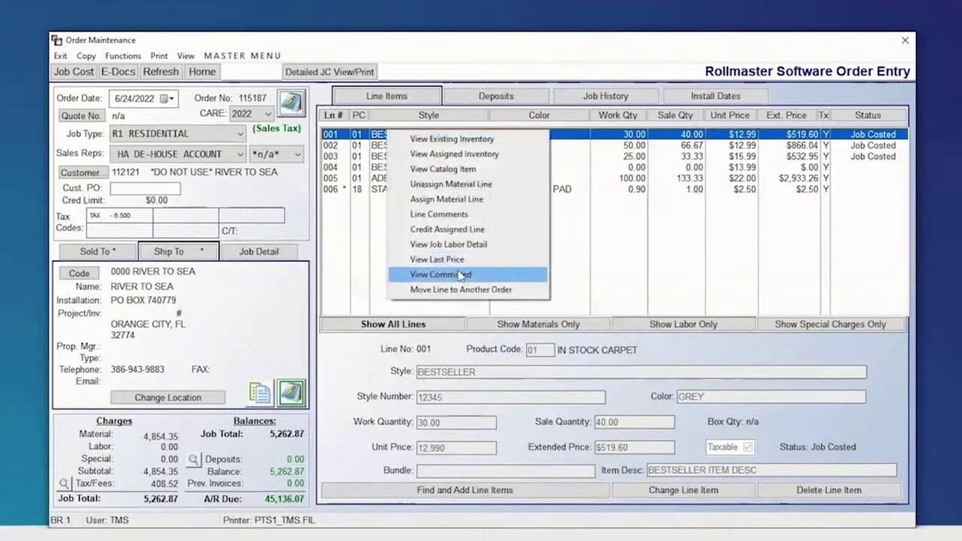
{"action": "left_click", "coordinate": [451, 259]}
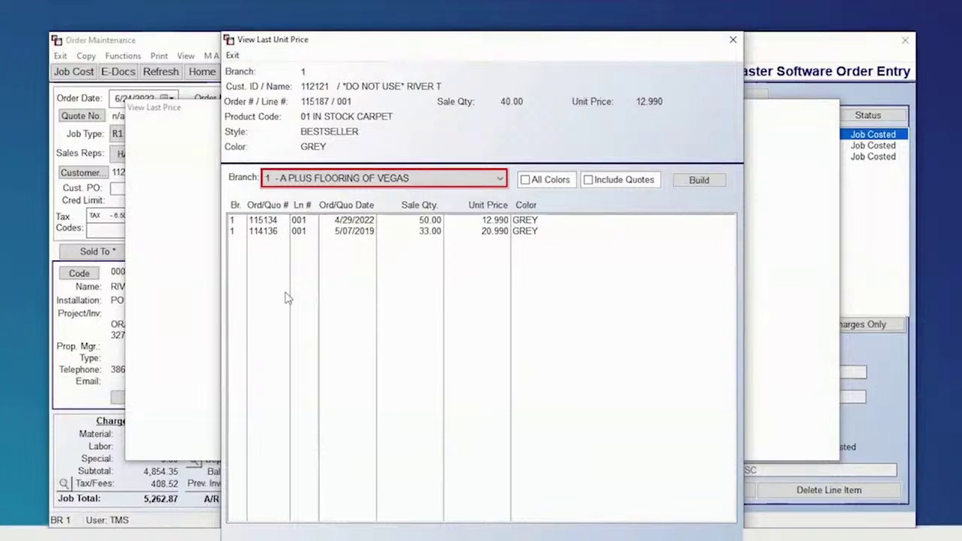
Examine the past orders and unit prices listed for Bestseller Grey, and check the branch selection
{"action": "key", "text": "Tab"}
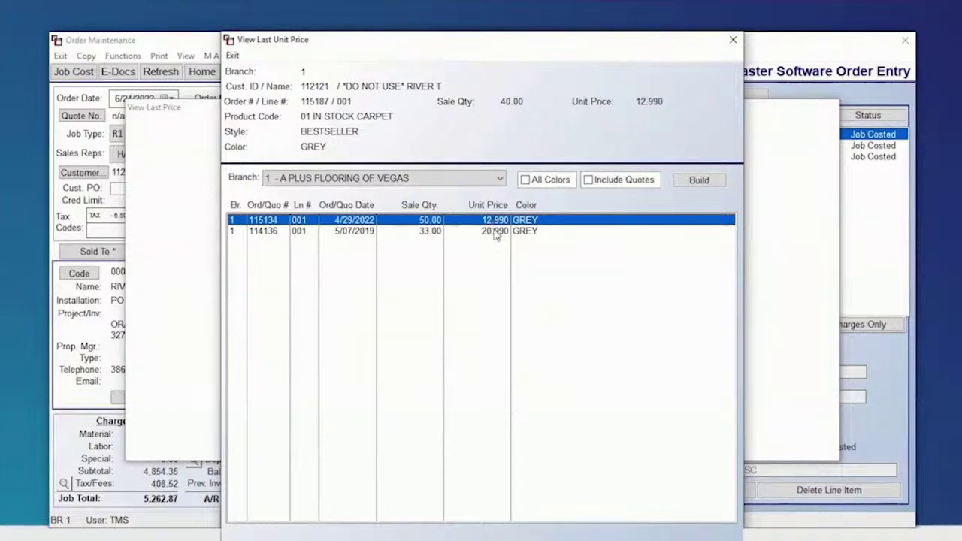
{"action": "key", "text": "Down"}
{"action": "key", "text": "Up"}
{"action": "key", "text": "Down"}
{"action": "left_click", "coordinate": [492, 221]}
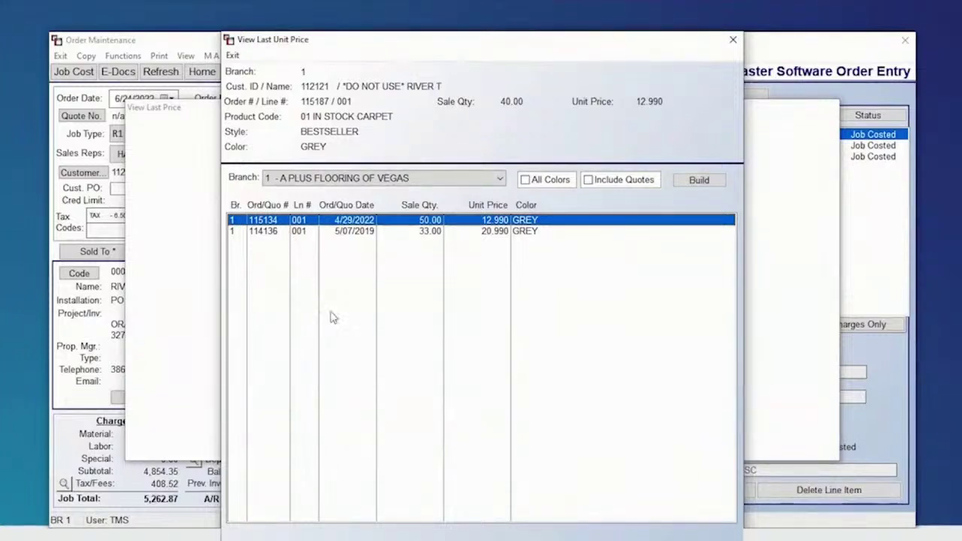
{"action": "left_click", "coordinate": [267, 232]}
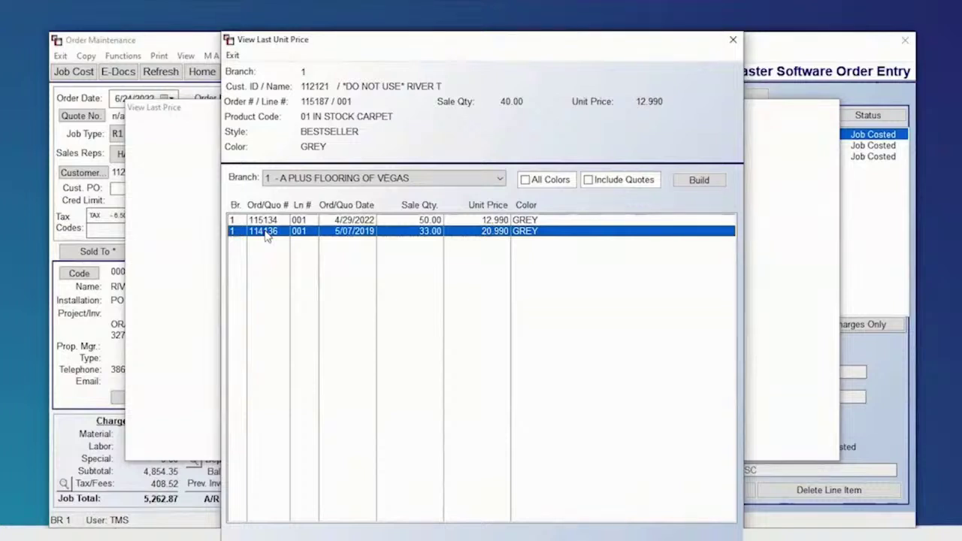
{"action": "left_click", "coordinate": [417, 180]}
{"action": "left_click", "coordinate": [417, 180]}
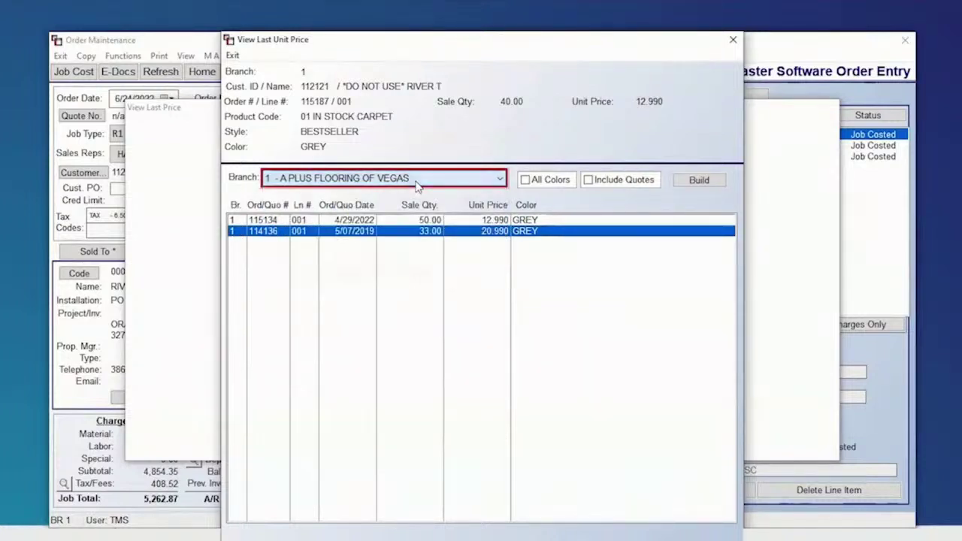
Include quotes in the last unit price list for Bestseller Grey, rebuild it, and select the quote entry dated 9/14/2021
{"action": "left_click", "coordinate": [589, 181]}
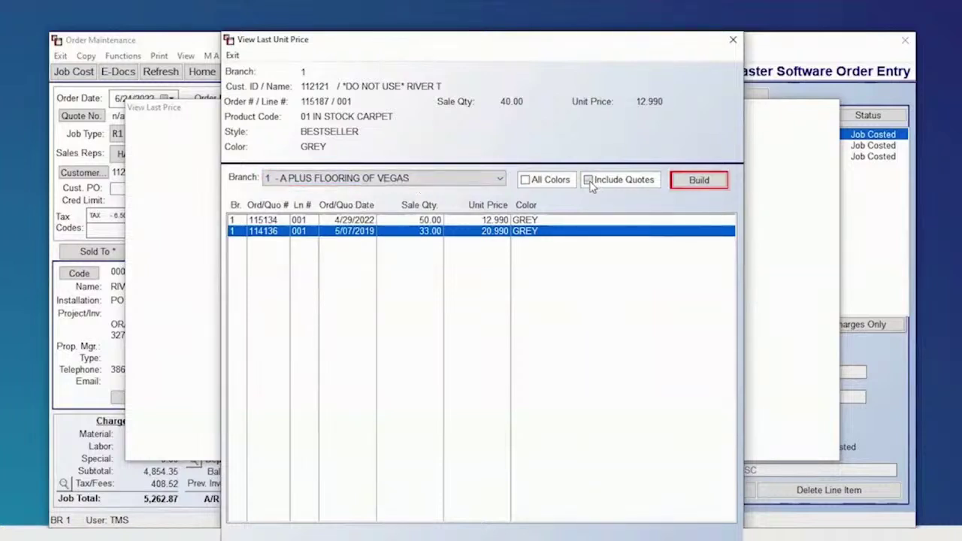
{"action": "left_click", "coordinate": [686, 184]}
{"action": "left_click", "coordinate": [284, 232]}
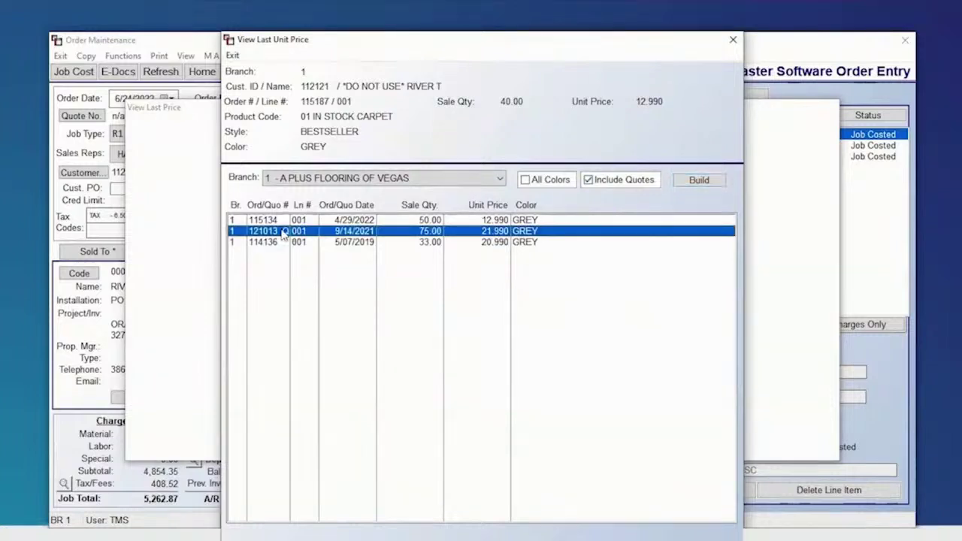
Extend the Bestseller last unit price list to all colors, rebuild it, and look through the past orders and quotes
{"action": "left_click", "coordinate": [526, 180]}
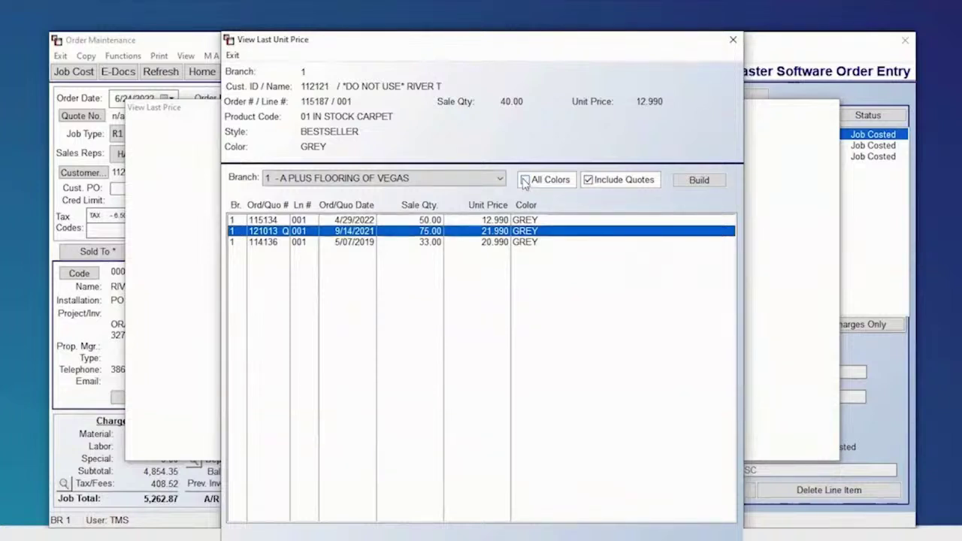
{"action": "left_click", "coordinate": [682, 180]}
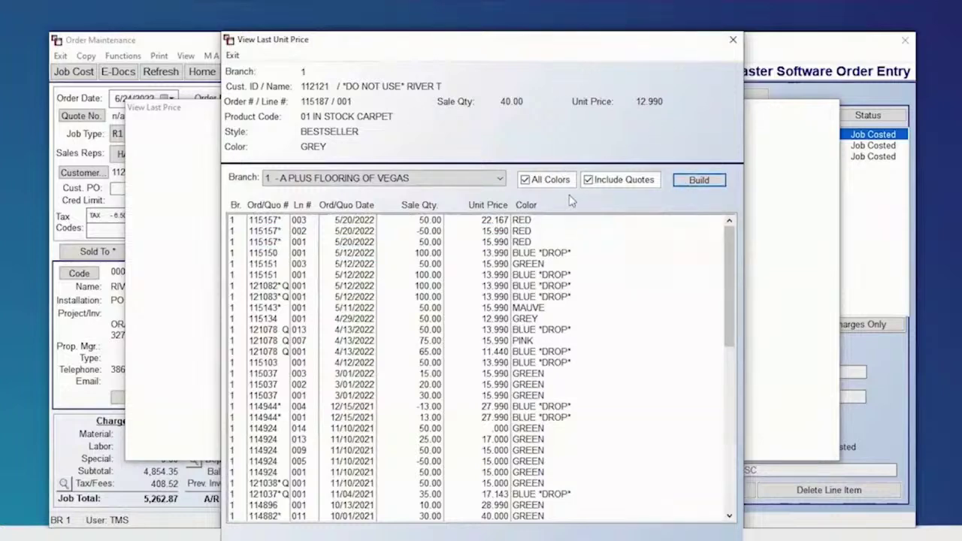
{"action": "mouse_move", "coordinate": [734, 250]}
{"action": "left_mouse_down"}
{"action": "mouse_move", "coordinate": [737, 442]}
{"action": "mouse_move", "coordinate": [725, 237]}
{"action": "left_mouse_up"}
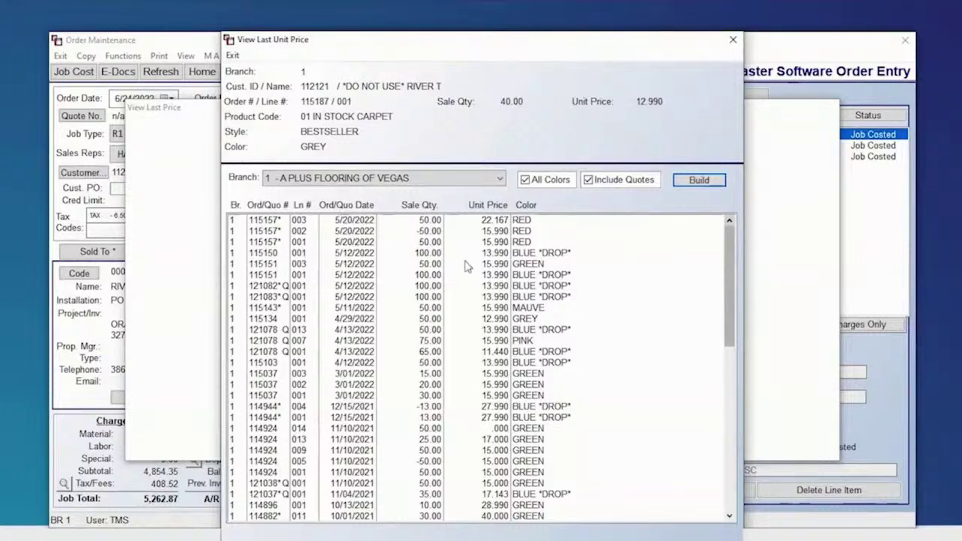
View the job behind the Blue *DROP* entry below the Green one dated 5/12/2022, then close the last unit price list
{"action": "left_click", "coordinate": [434, 276]}
{"action": "right_click", "coordinate": [433, 278]}
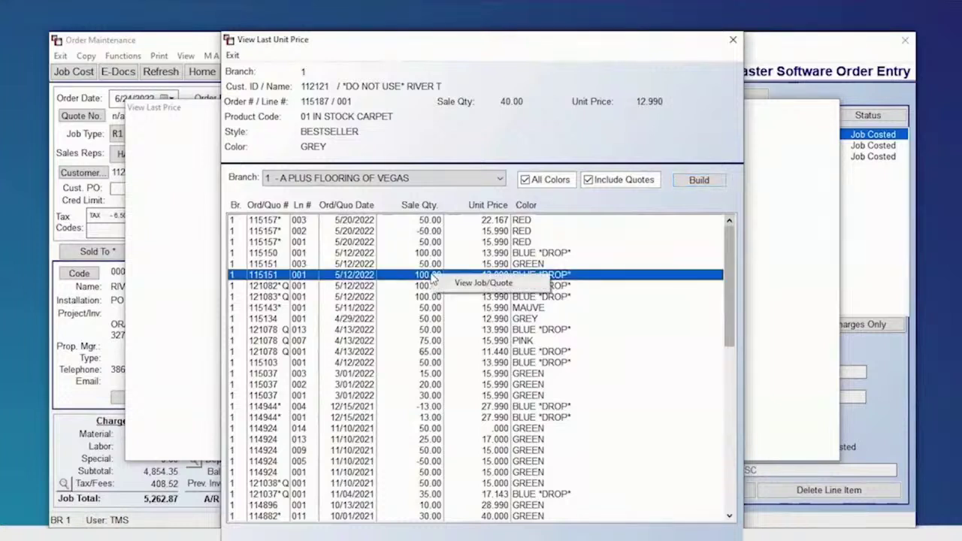
{"action": "left_click", "coordinate": [478, 284]}
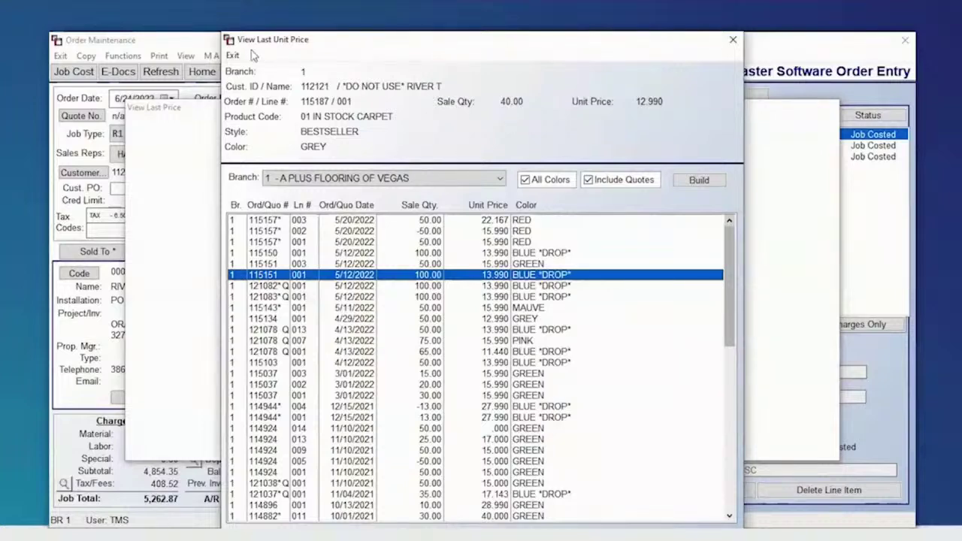
{"action": "key", "text": "Escape"}
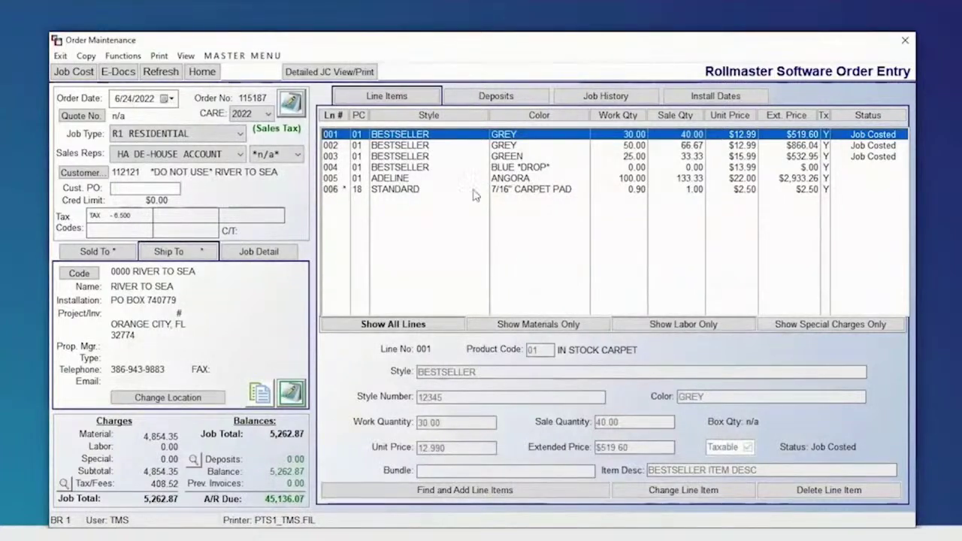
View the last price for Bestseller Grey on line 002 and rebuild the list with all colors and quotes included
{"action": "left_click", "coordinate": [407, 146]}
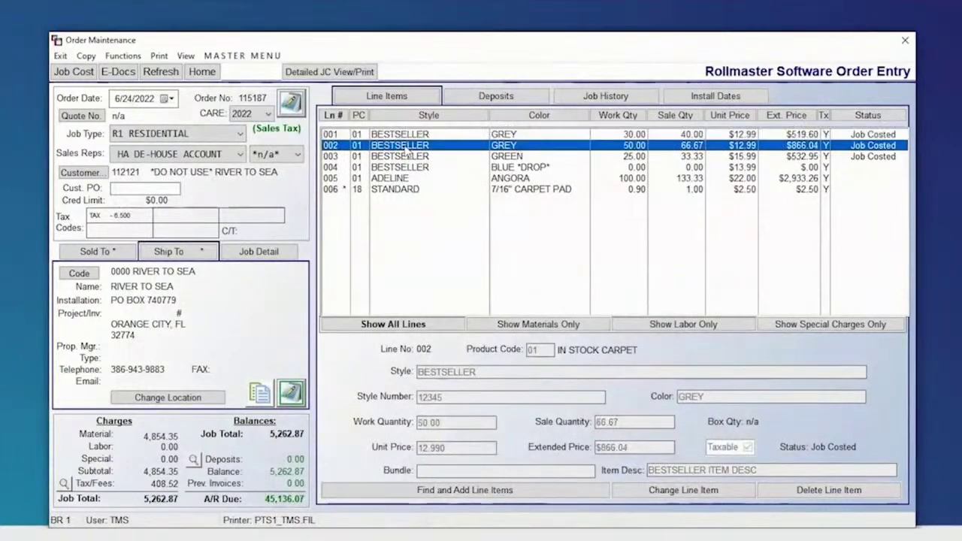
{"action": "right_click", "coordinate": [406, 151]}
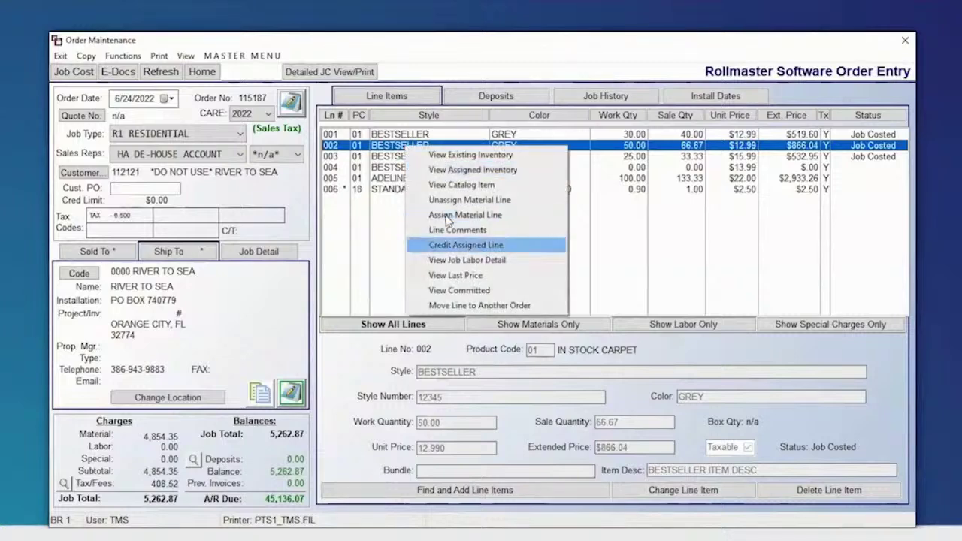
{"action": "left_click", "coordinate": [464, 277]}
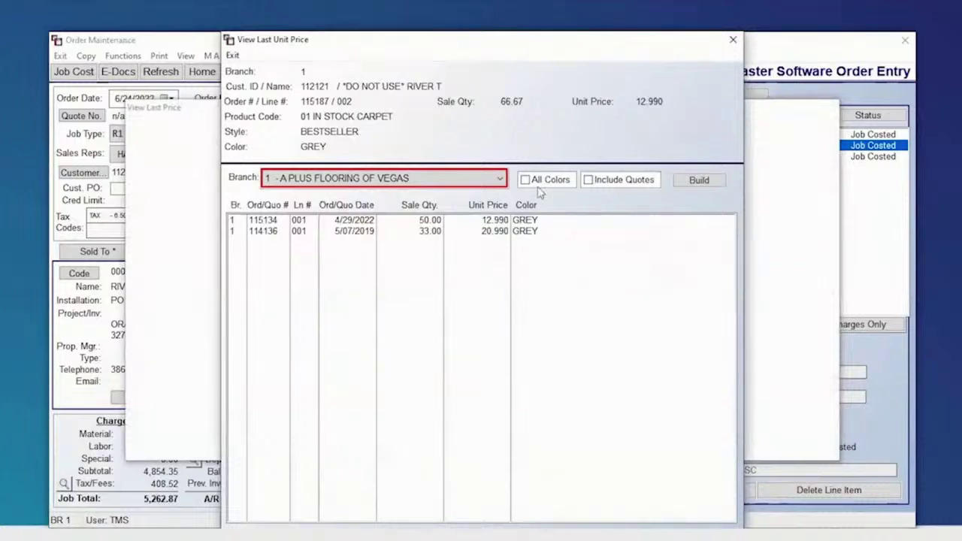
{"action": "left_click", "coordinate": [525, 180]}
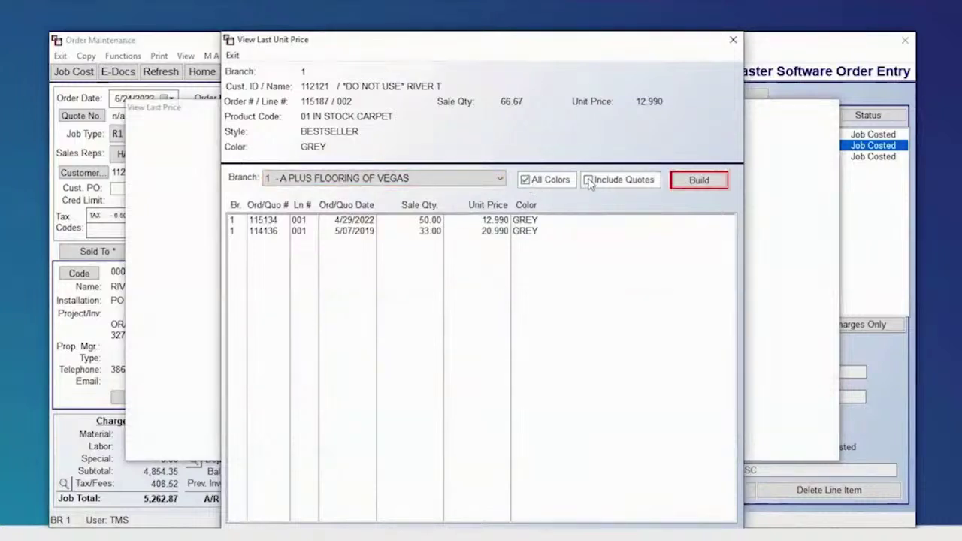
{"action": "left_click", "coordinate": [698, 180]}
View the job behind the first Blue *DROP* entry dated 5/12/2022, then leave Sales Processing for Purchase Order Processing
{"action": "left_click", "coordinate": [368, 254]}
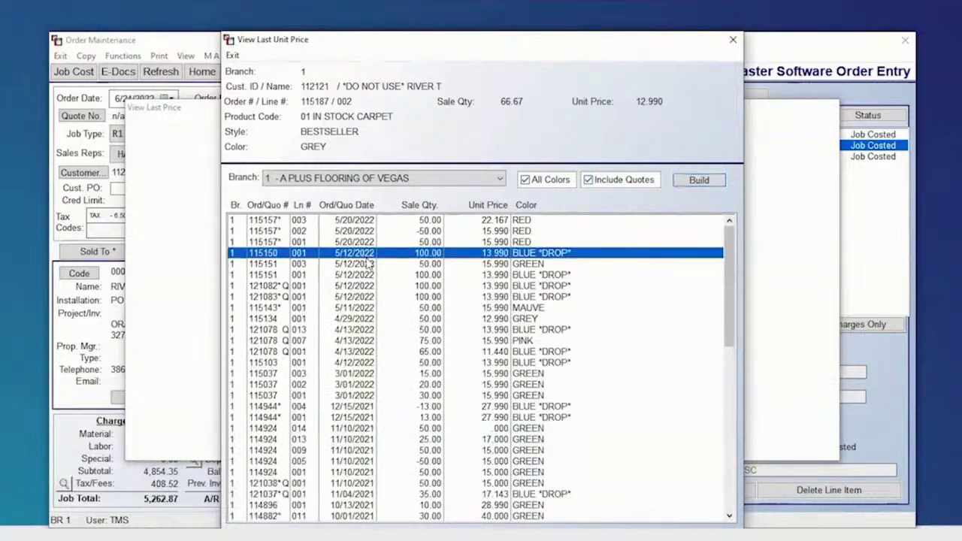
{"action": "right_click", "coordinate": [389, 260]}
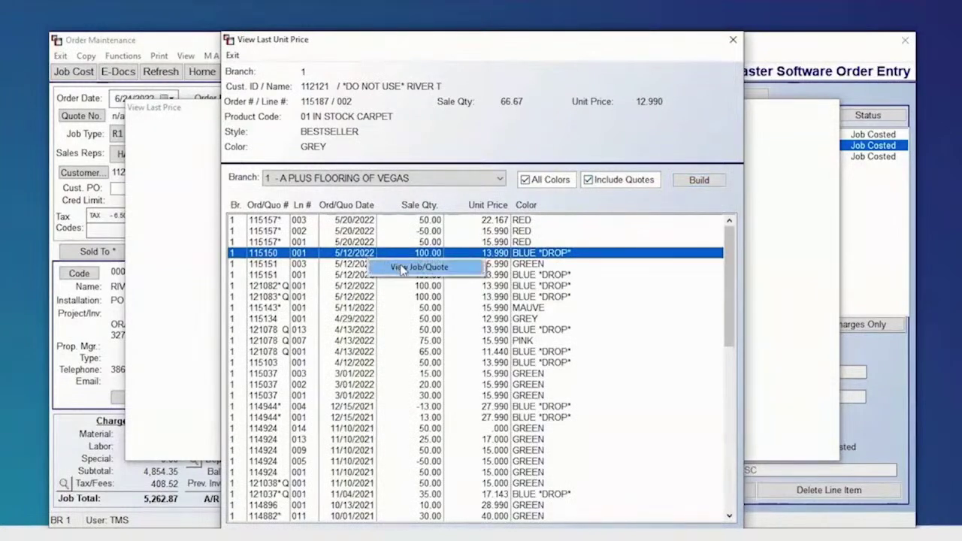
{"action": "left_click", "coordinate": [402, 267]}
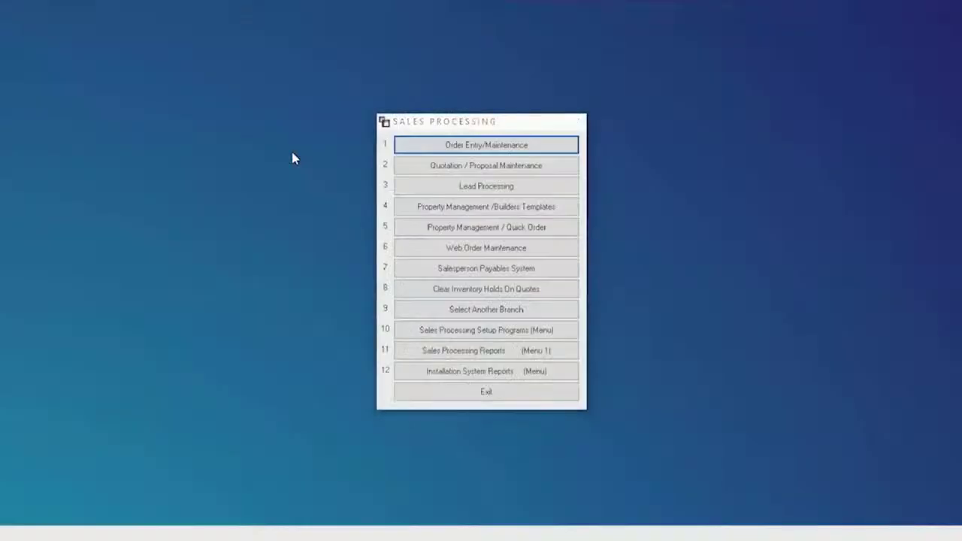
{"action": "key", "text": "Escape"}
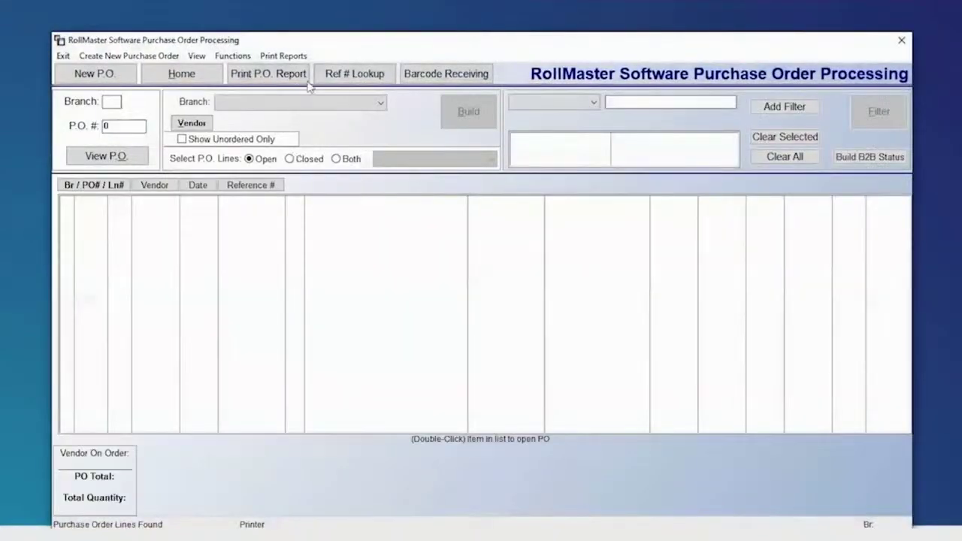
Mark the PICKUP ship via code as Will Call and save it, then check the same setting on the WILL CALL code
{"action": "left_click", "coordinate": [239, 58]}
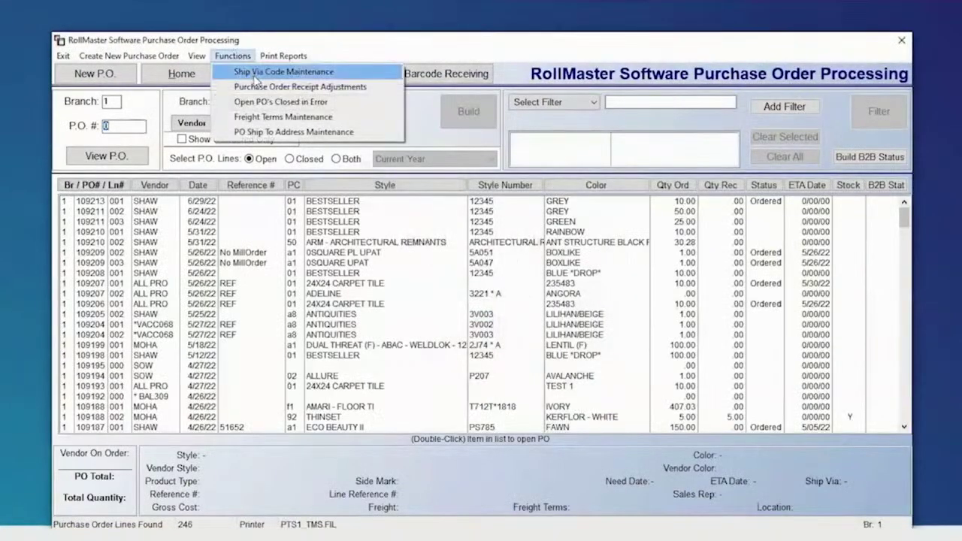
{"action": "left_click", "coordinate": [292, 78]}
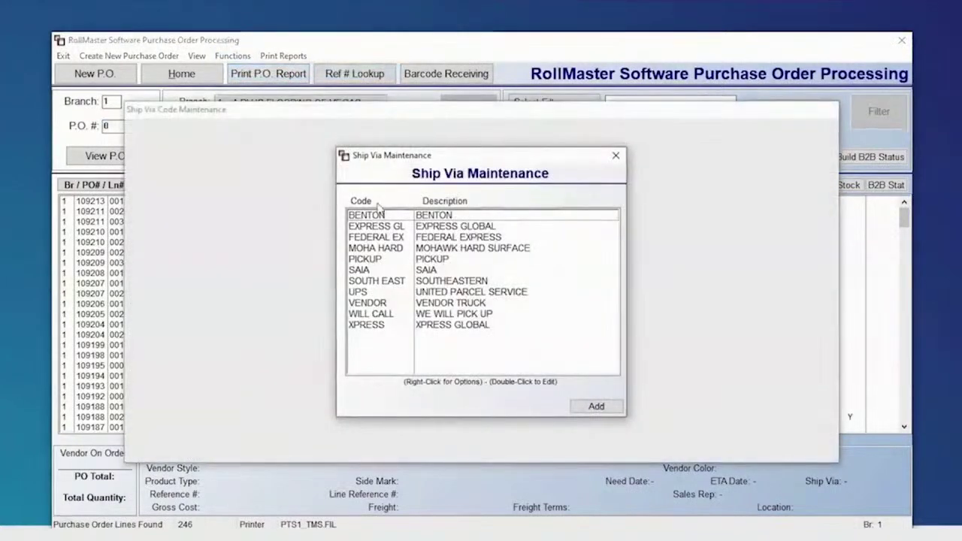
{"action": "double_click", "coordinate": [368, 259]}
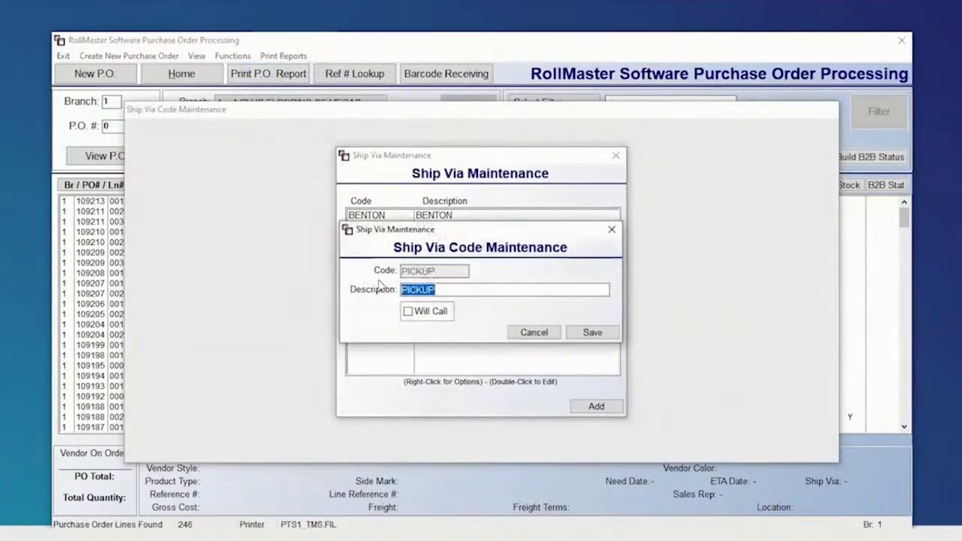
{"action": "left_click", "coordinate": [408, 313]}
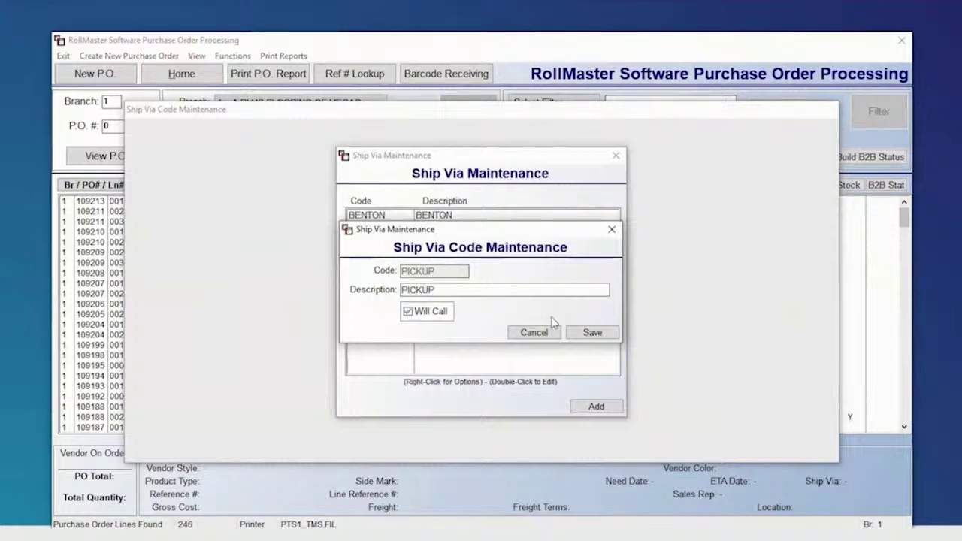
{"action": "left_click", "coordinate": [572, 330]}
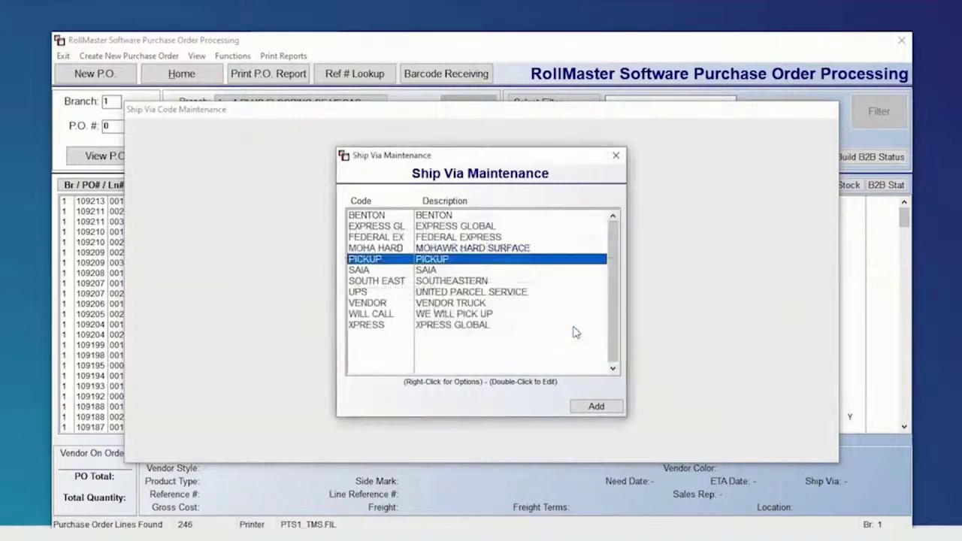
{"action": "double_click", "coordinate": [439, 314]}
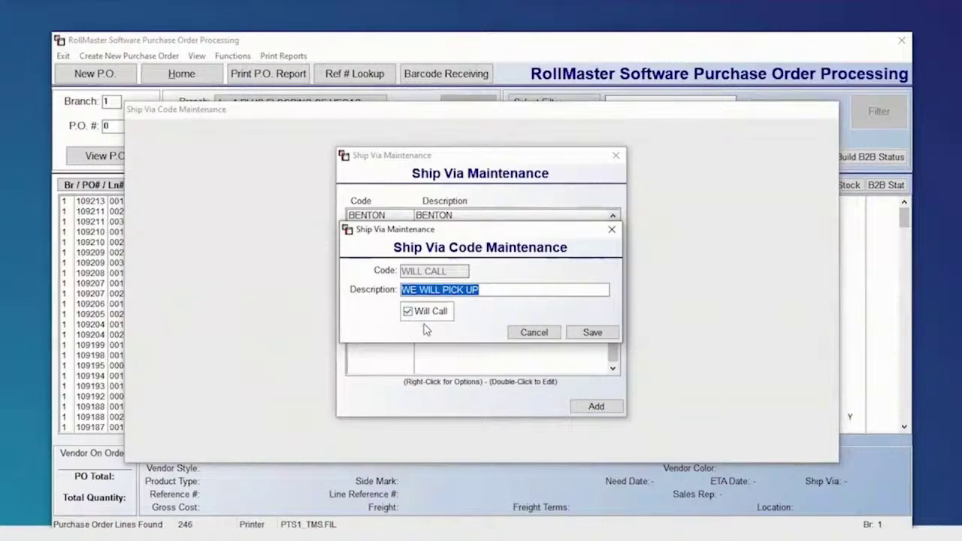
{"action": "key", "text": "Escape"}
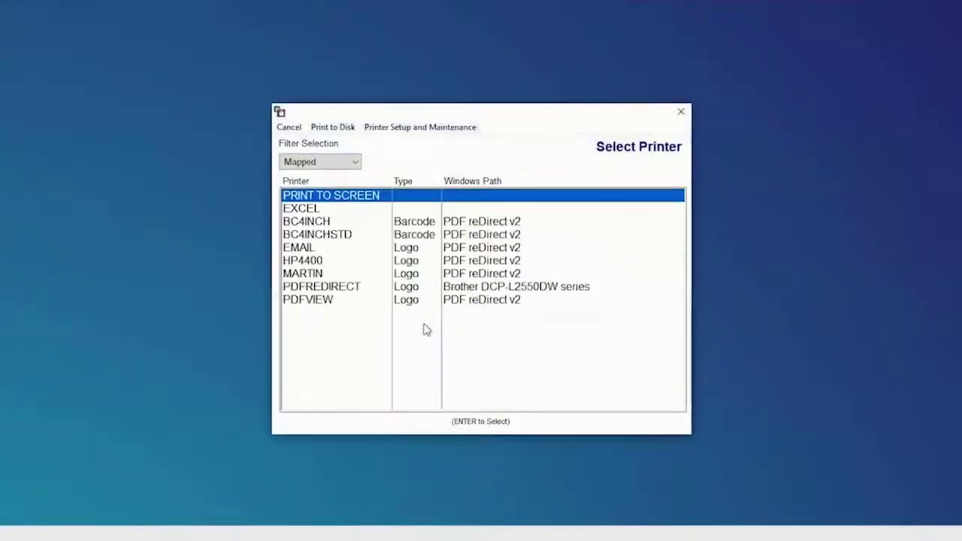
Choose PRINT TO SCREEN as the printer and open the job dated 6/28/2022 from the open jobs list
{"action": "key", "text": "Return"}
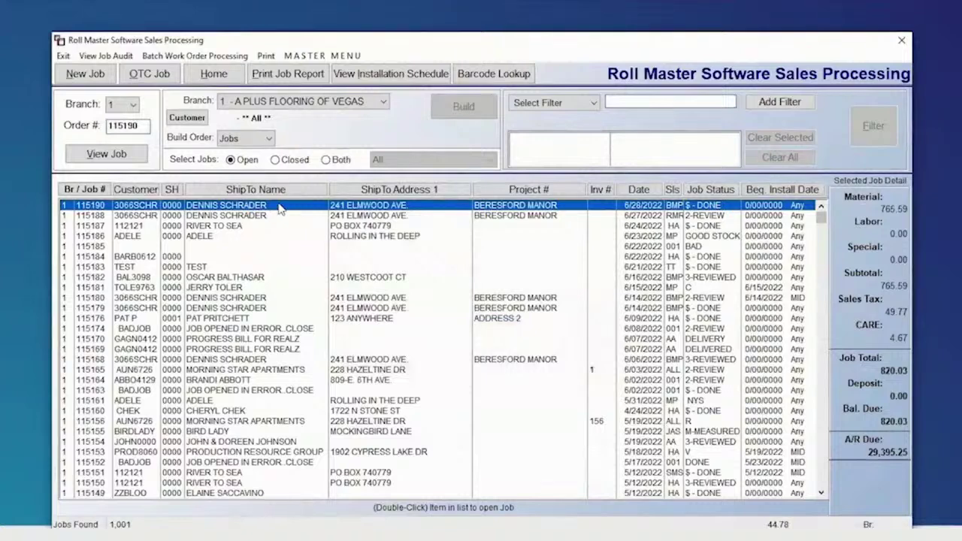
{"action": "double_click", "coordinate": [280, 208]}
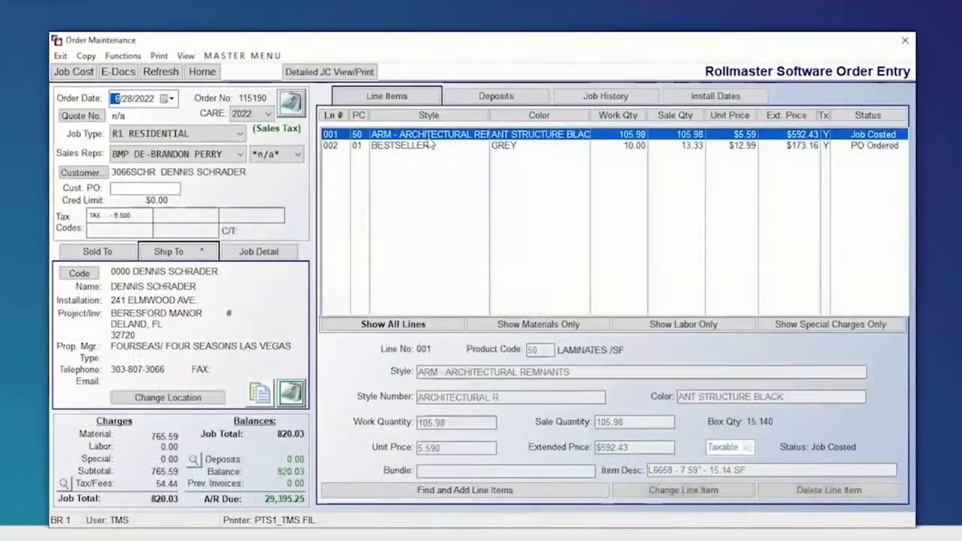
View the assigned inventory of the Bestseller Grey line 002, check its Ship Via entry, and return to the order
{"action": "left_click", "coordinate": [429, 146]}
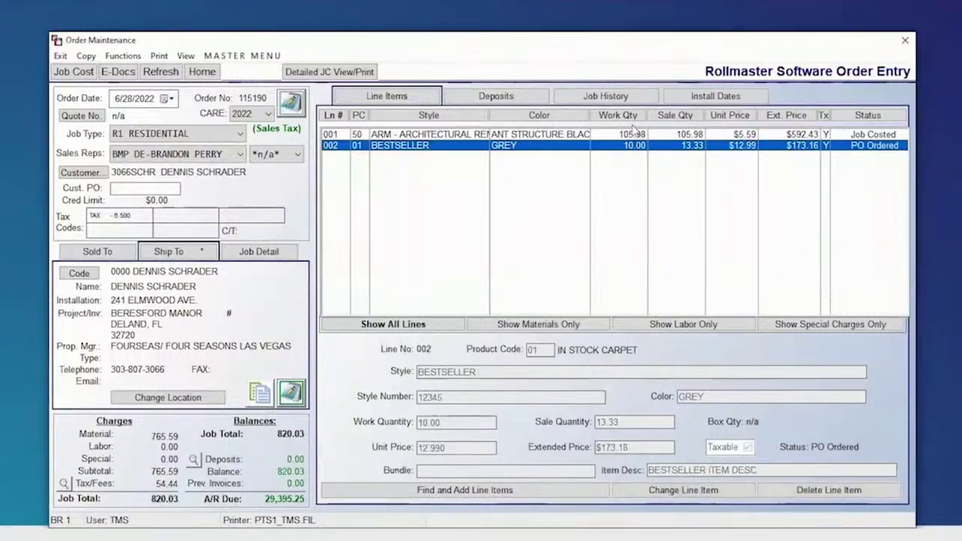
{"action": "right_click", "coordinate": [556, 148]}
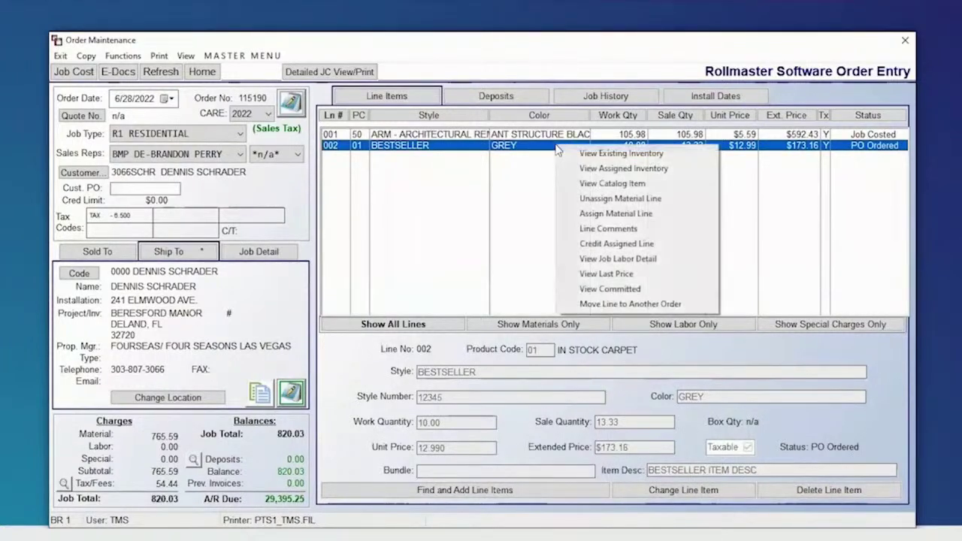
{"action": "left_click", "coordinate": [590, 170]}
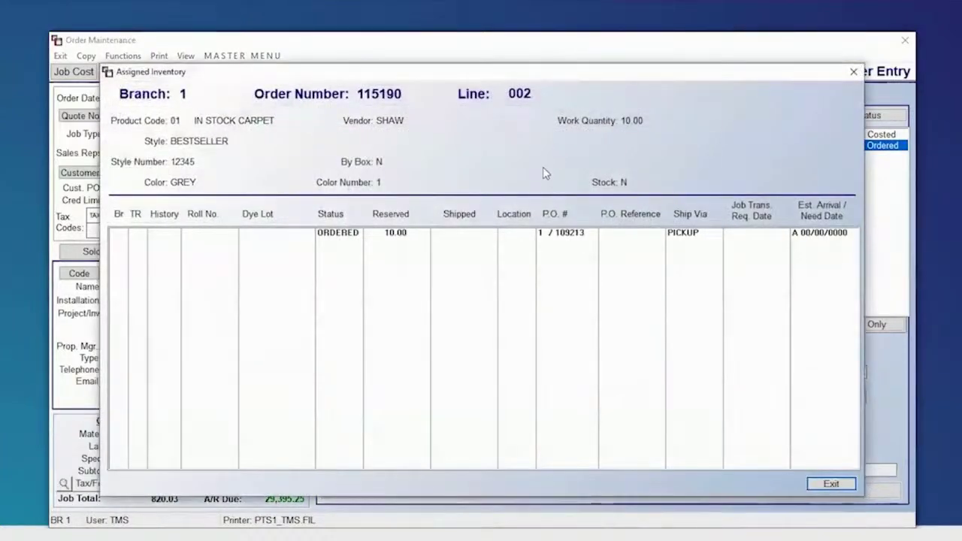
{"action": "left_click", "coordinate": [683, 235]}
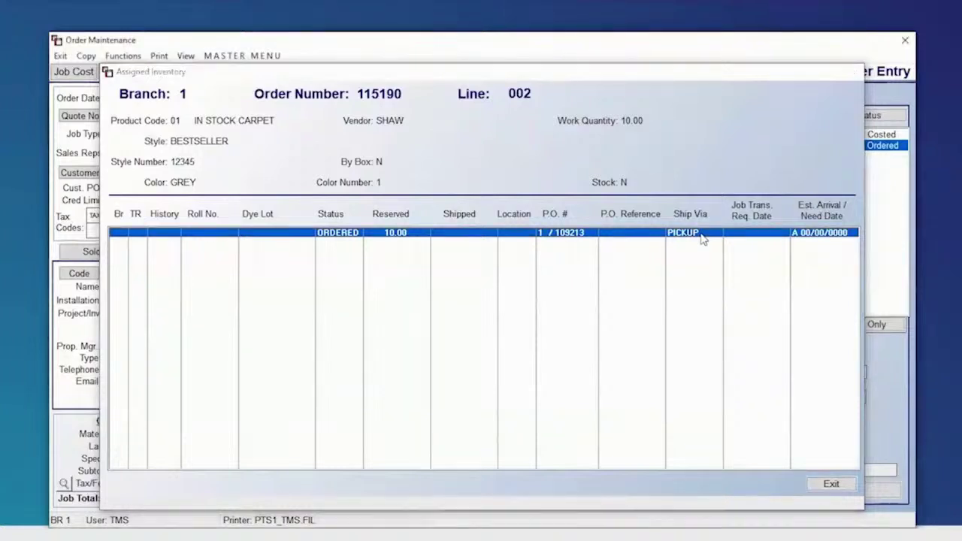
{"action": "key", "text": "Escape"}
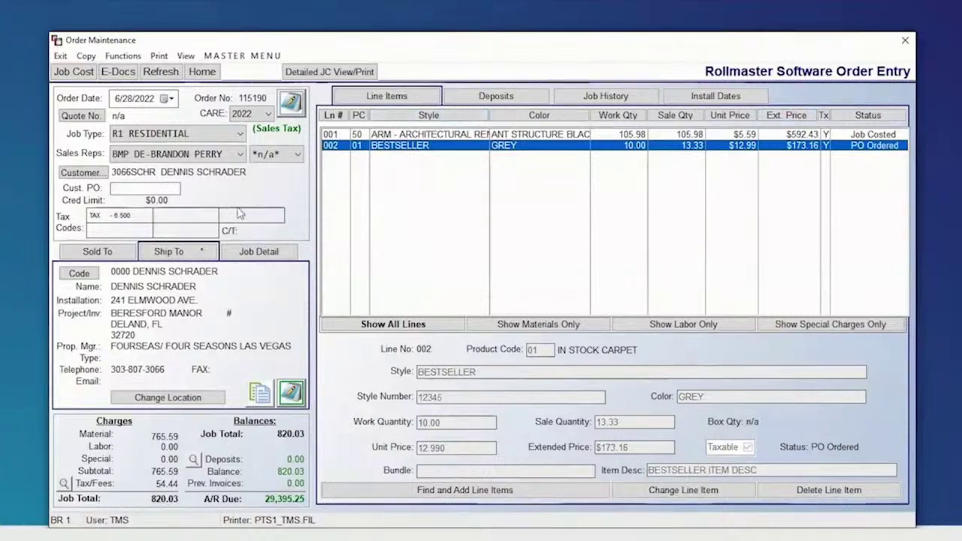
Start a New Graphical Work Order / Pick Ticket for the job, select all lines and allocate 105.980 of line 1 from location B
{"action": "left_click", "coordinate": [122, 57]}
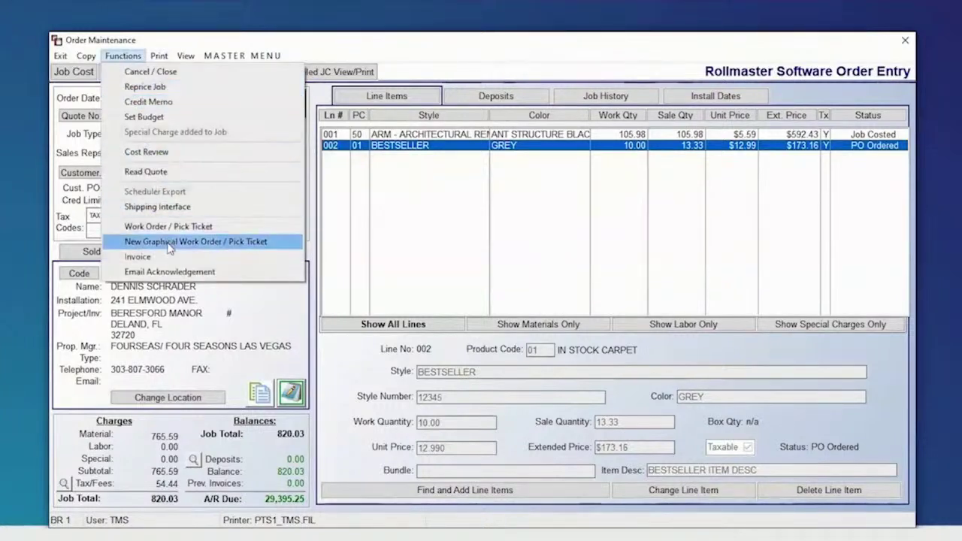
{"action": "left_click", "coordinate": [150, 241]}
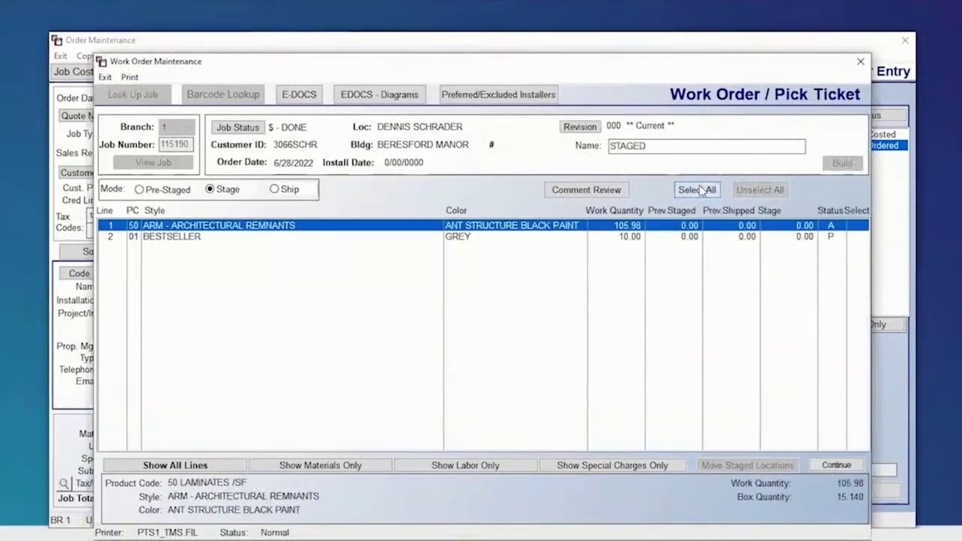
{"action": "left_click", "coordinate": [698, 190]}
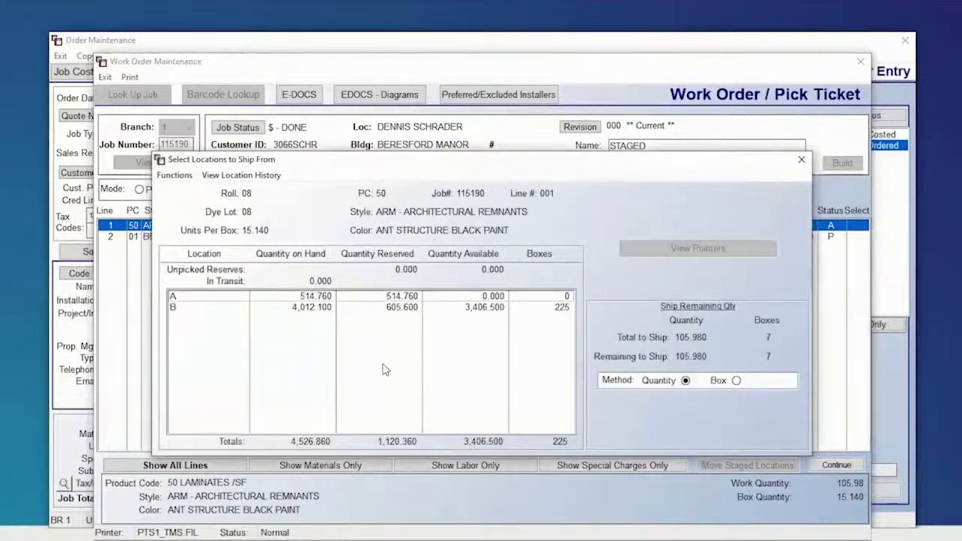
{"action": "left_click", "coordinate": [413, 307]}
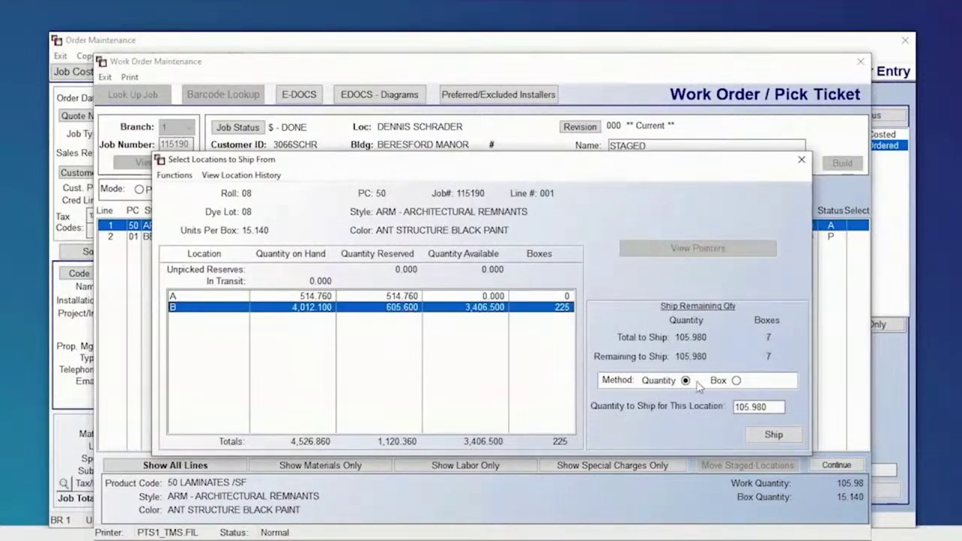
{"action": "left_click", "coordinate": [775, 435]}
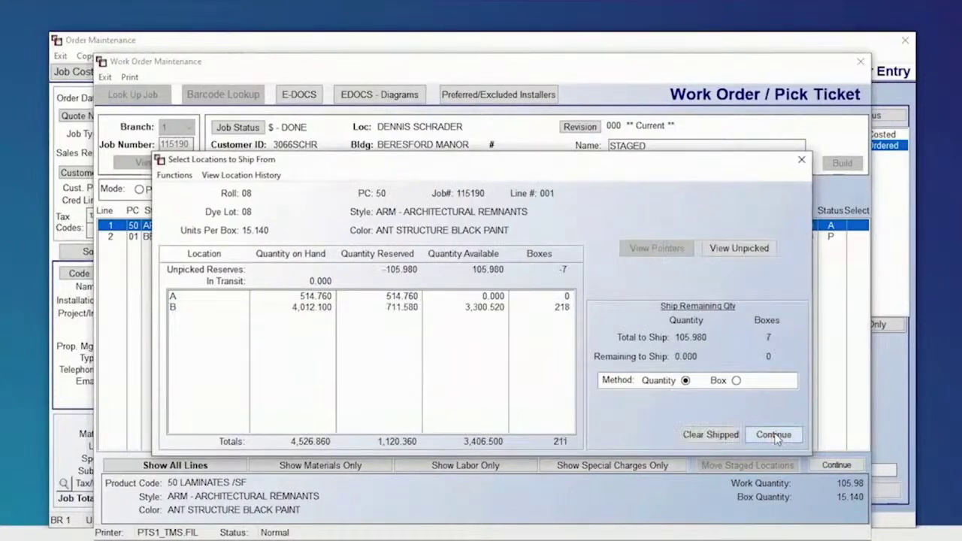
{"action": "left_click", "coordinate": [774, 436]}
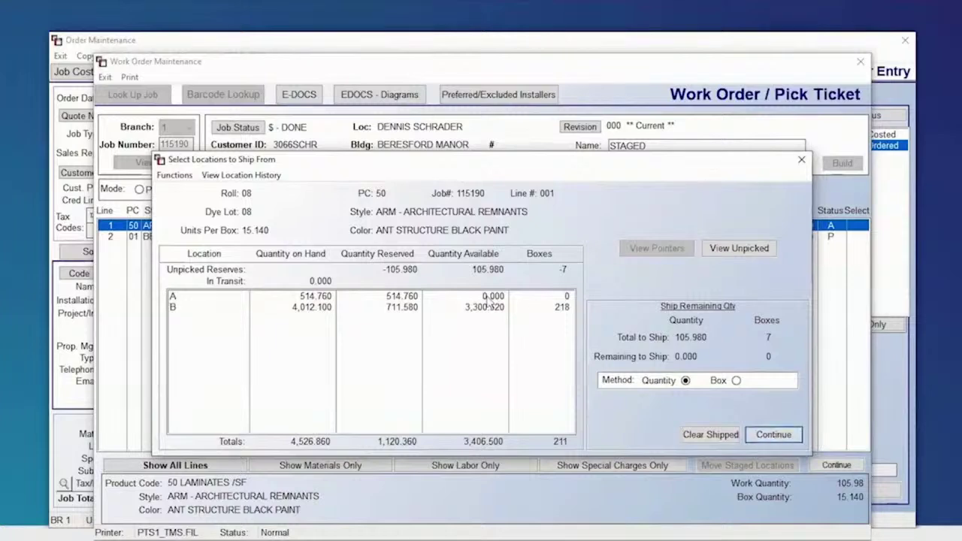
{"action": "key", "text": "Return"}
{"action": "left_click", "coordinate": [768, 440]}
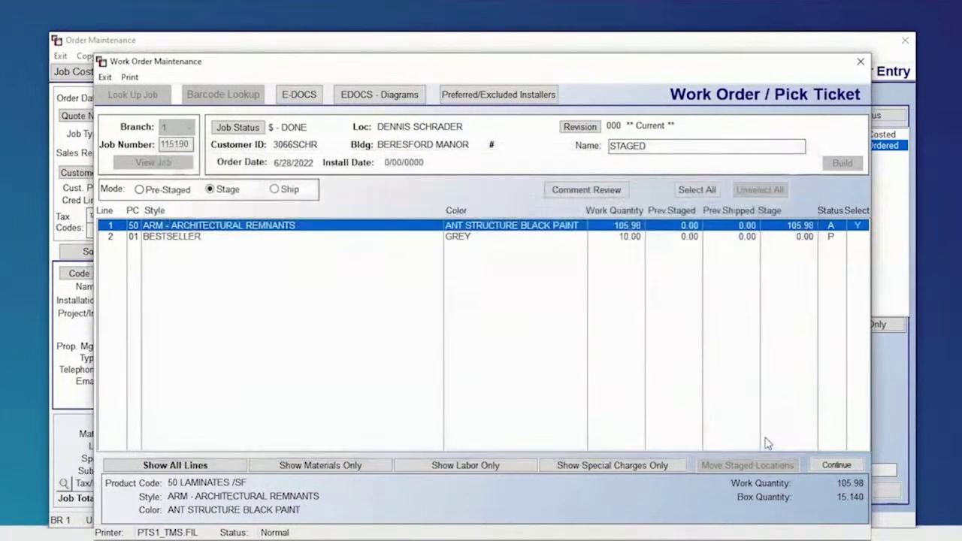
Stage the full quantity of the Bestseller Grey line, choose MARTIN as the graphical printer and continue to the pick ticket print preview
{"action": "left_click", "coordinate": [775, 236]}
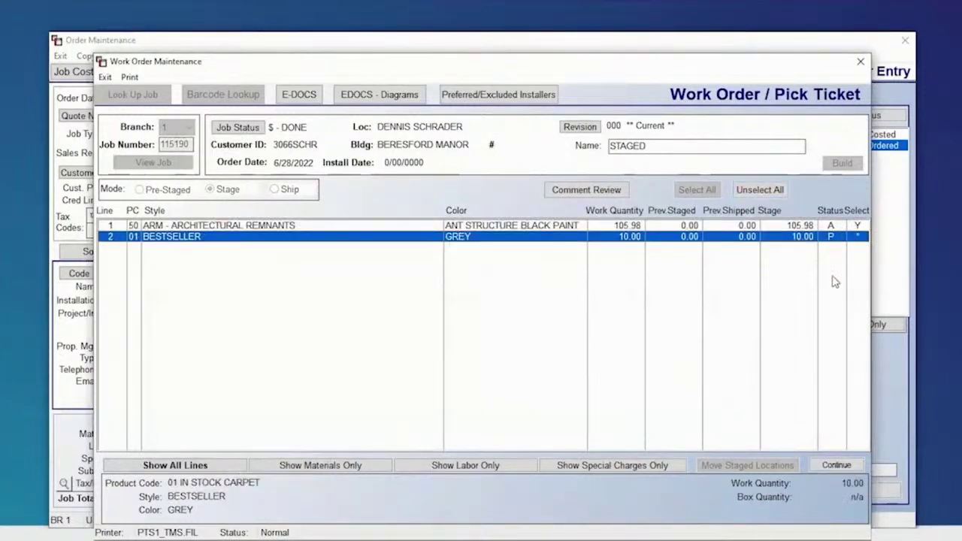
{"action": "left_click", "coordinate": [838, 464]}
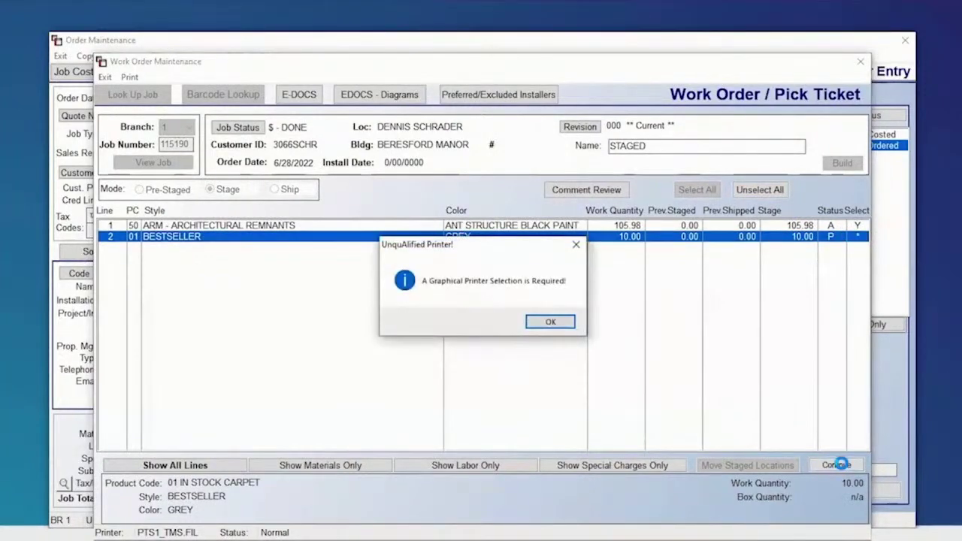
{"action": "key", "text": "Return"}
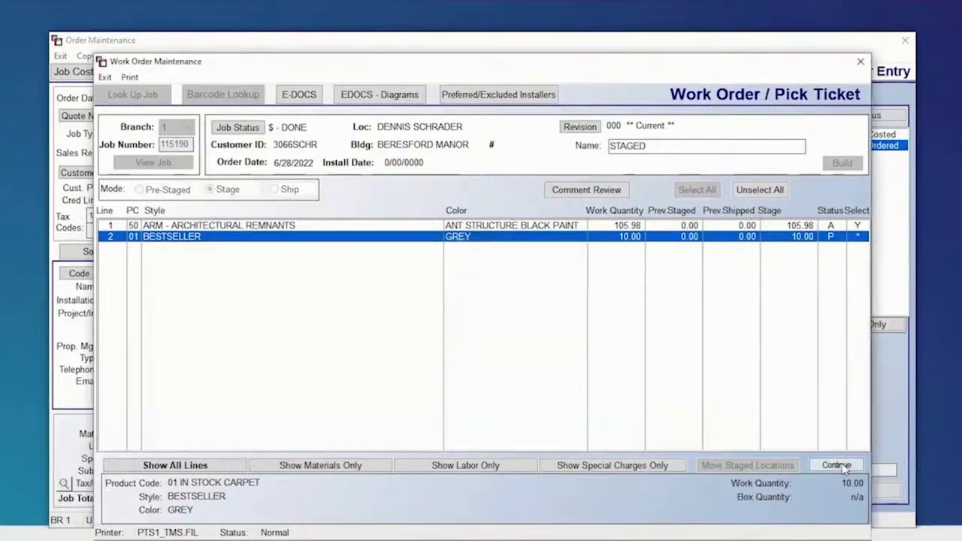
{"action": "left_click", "coordinate": [129, 77]}
{"action": "left_click", "coordinate": [139, 92]}
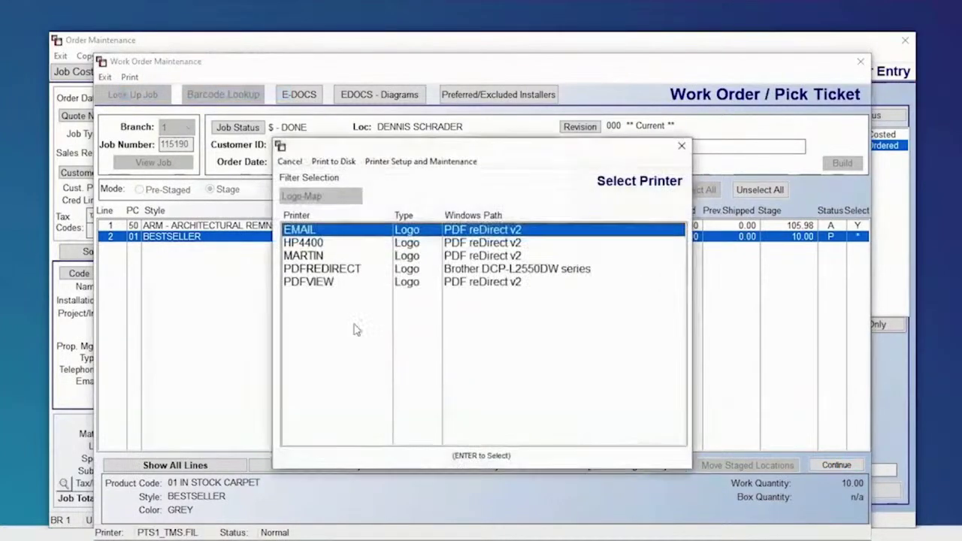
{"action": "left_click", "coordinate": [419, 256]}
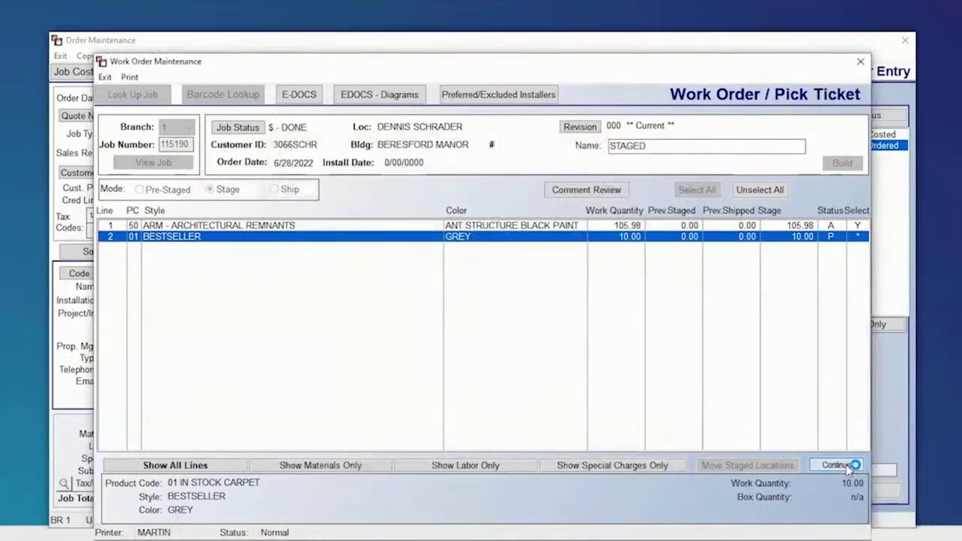
{"action": "left_click", "coordinate": [836, 465]}
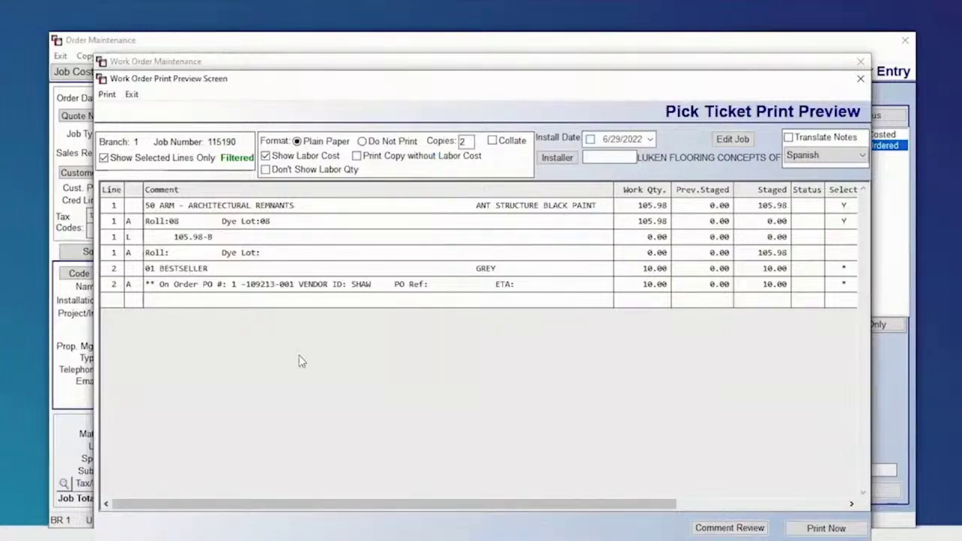
Examine the On Order PO details under the Bestseller line in the pick ticket preview, then exit the work order and Sales Processing
{"action": "left_click", "coordinate": [236, 287]}
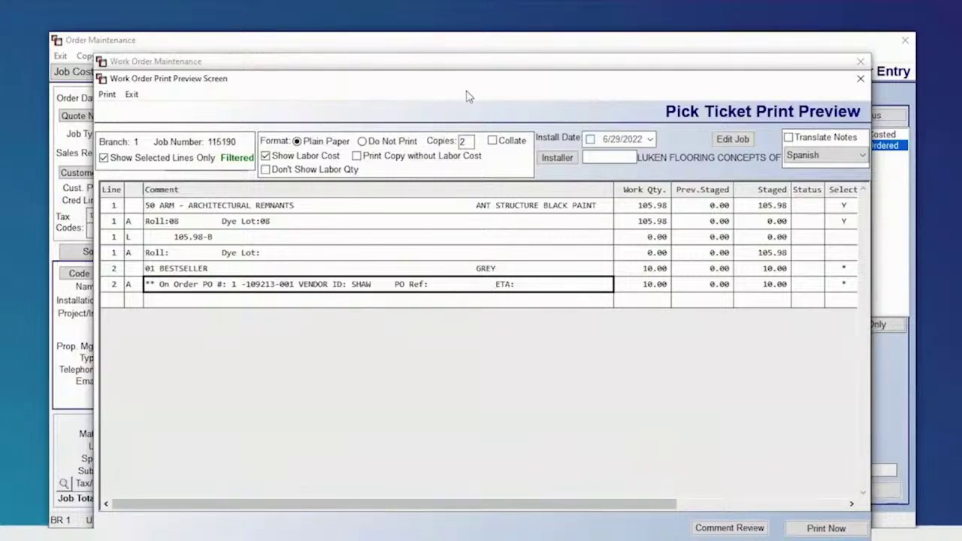
{"action": "key", "text": "Escape"}
{"action": "key", "text": "Return"}
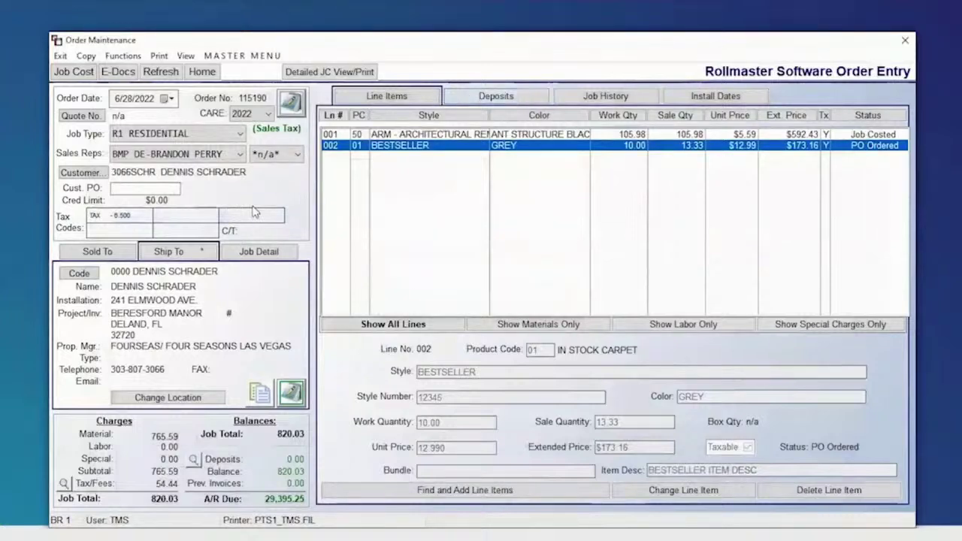
{"action": "key", "text": "Escape"}
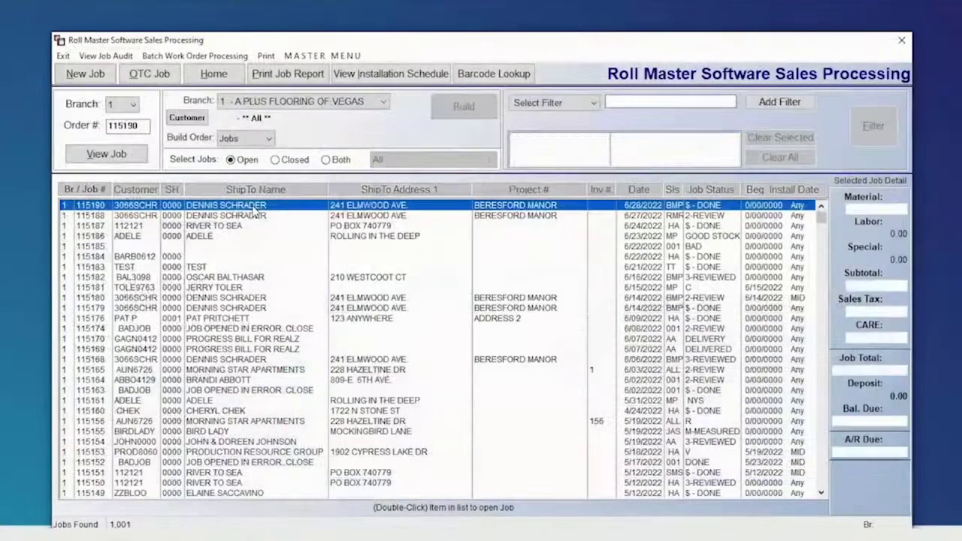
{"action": "key", "text": "Escape"}
{"action": "key", "text": "Escape"}
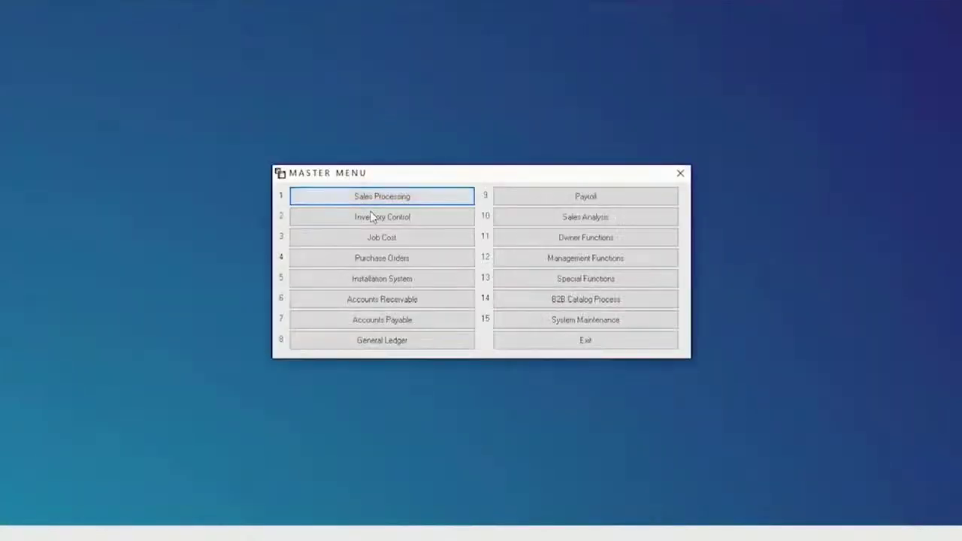
Open the Inventory Usage Report from the inventory reports, using MARTIN as the printer
{"action": "left_click", "coordinate": [365, 219]}
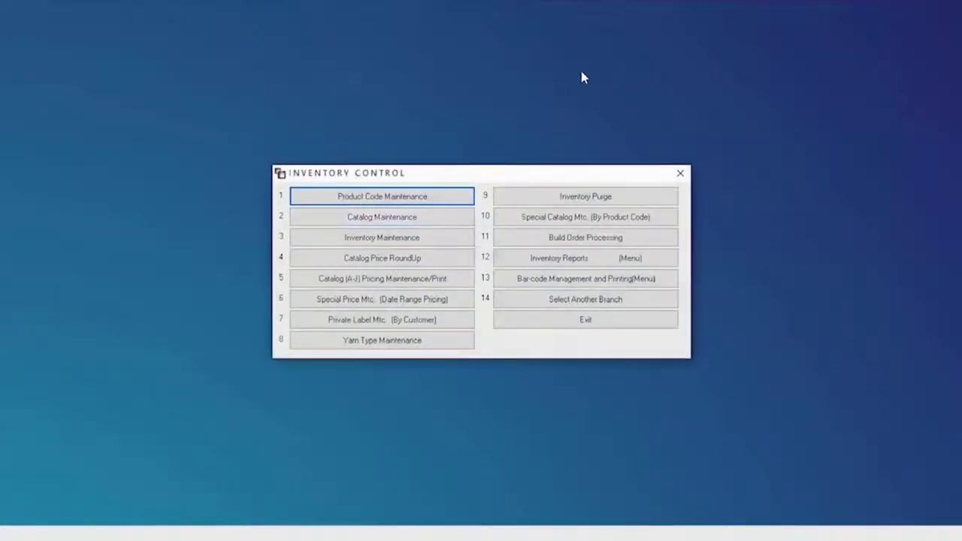
{"action": "left_click", "coordinate": [583, 255]}
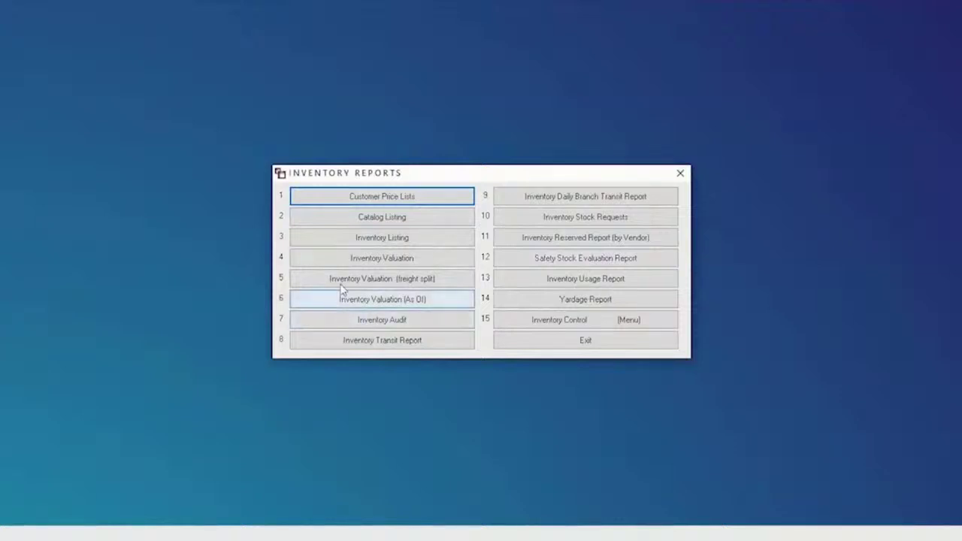
{"action": "left_click", "coordinate": [590, 279]}
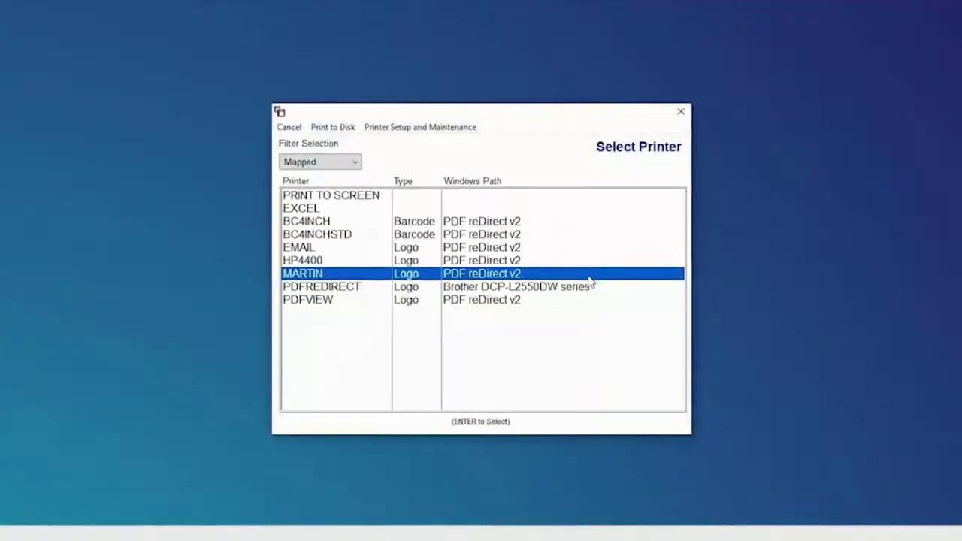
{"action": "double_click", "coordinate": [490, 275]}
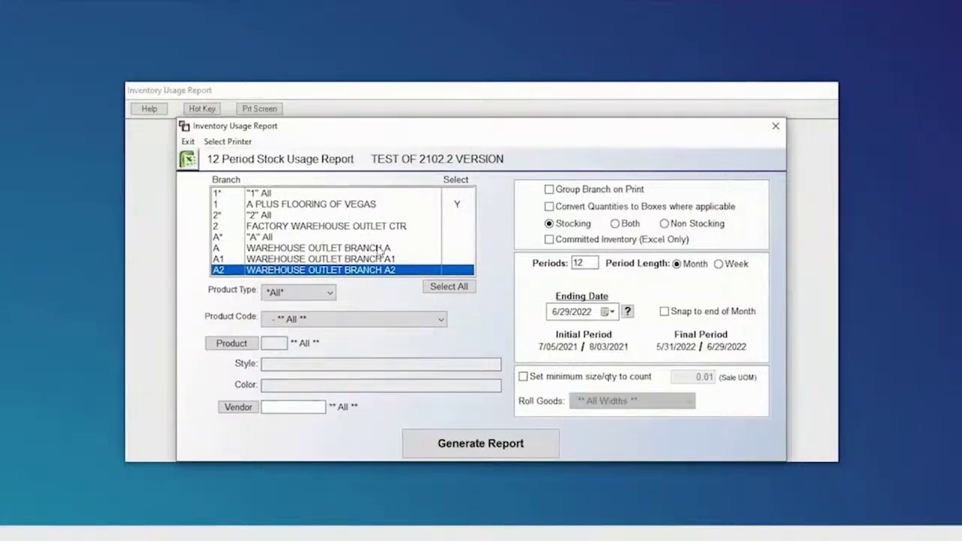
Try selecting all report branches, narrow the selection to A PLUS FLOORING OF VEGAS and FACTORY WAREHOUSE OUTLET CTR, and exit to the master menu
{"action": "left_click", "coordinate": [432, 286]}
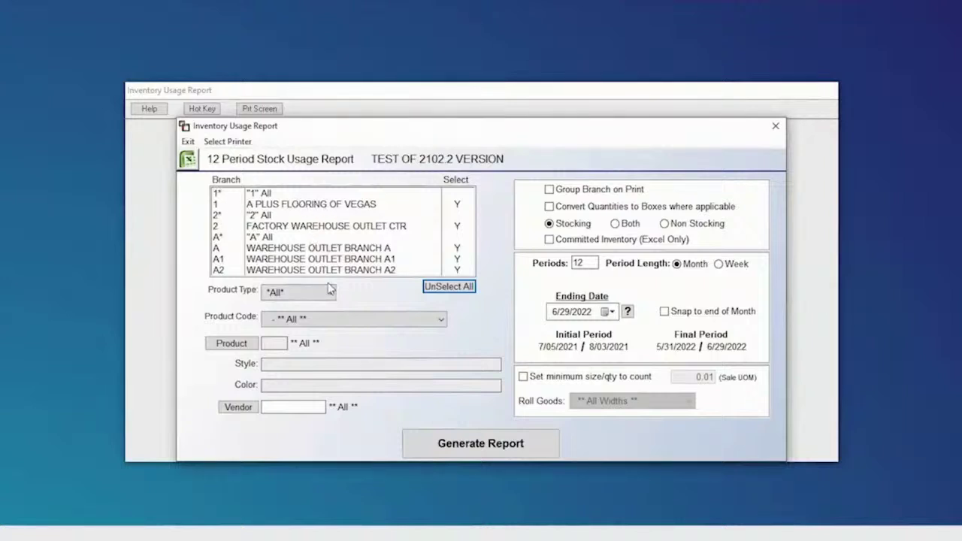
{"action": "left_click", "coordinate": [432, 286]}
{"action": "left_click", "coordinate": [370, 212]}
{"action": "left_click", "coordinate": [369, 227]}
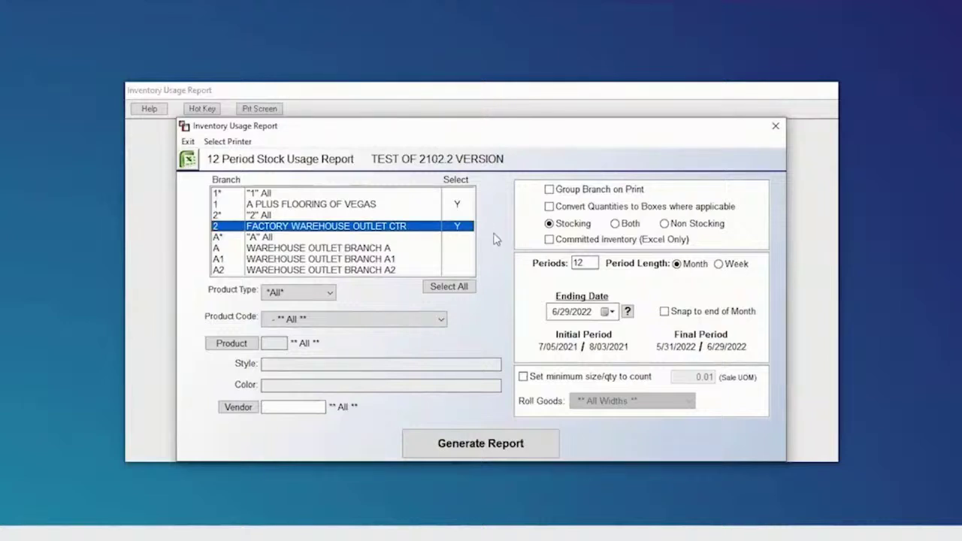
{"action": "key", "text": "Escape"}
{"action": "key", "text": "Escape"}
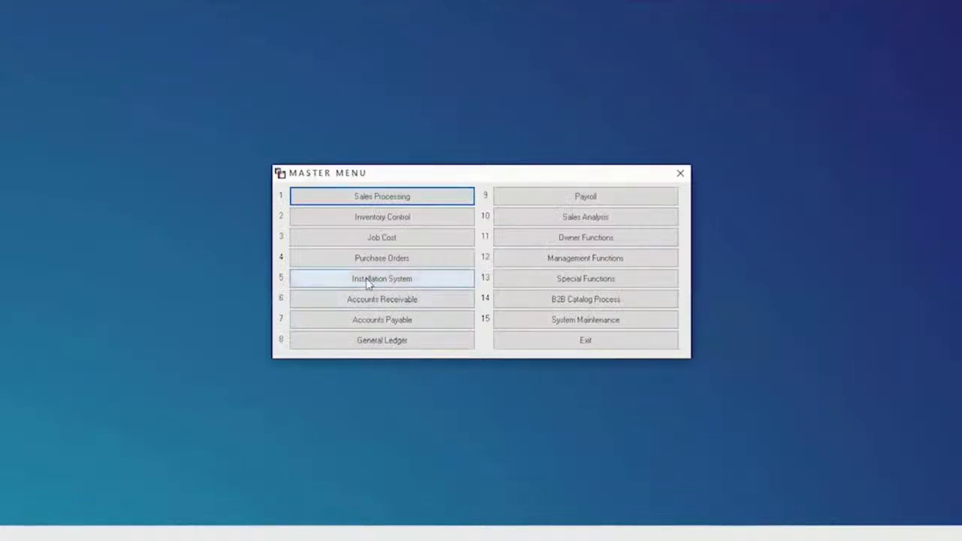
Open Installer Maintenance in the Installation System and load the record of BIG STONE GRANITE & DESIGN INC
{"action": "left_click", "coordinate": [404, 281]}
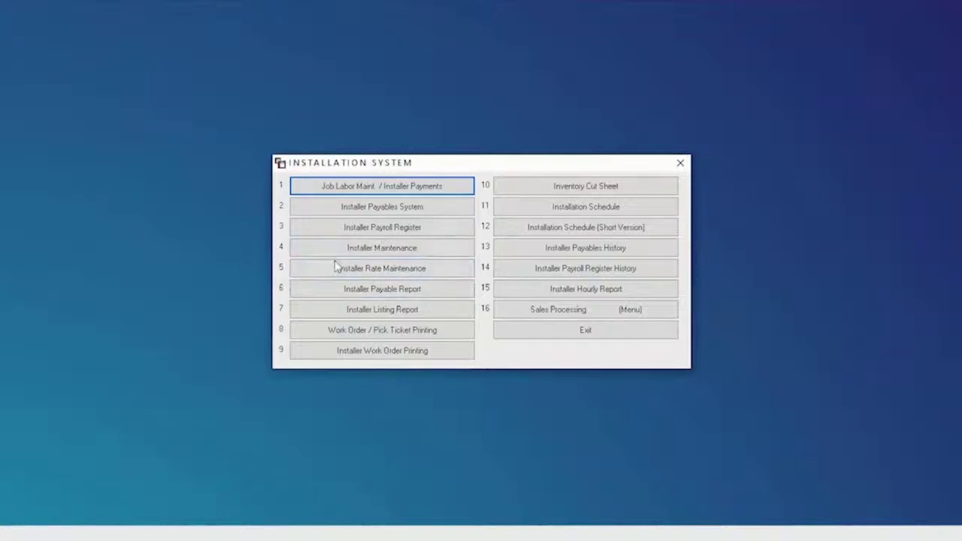
{"action": "left_click", "coordinate": [404, 249]}
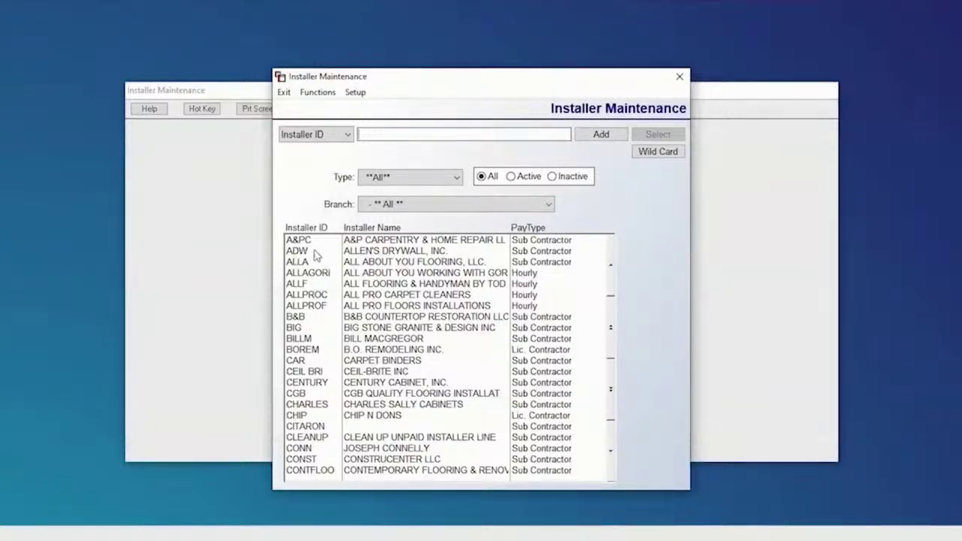
{"action": "left_click", "coordinate": [397, 330]}
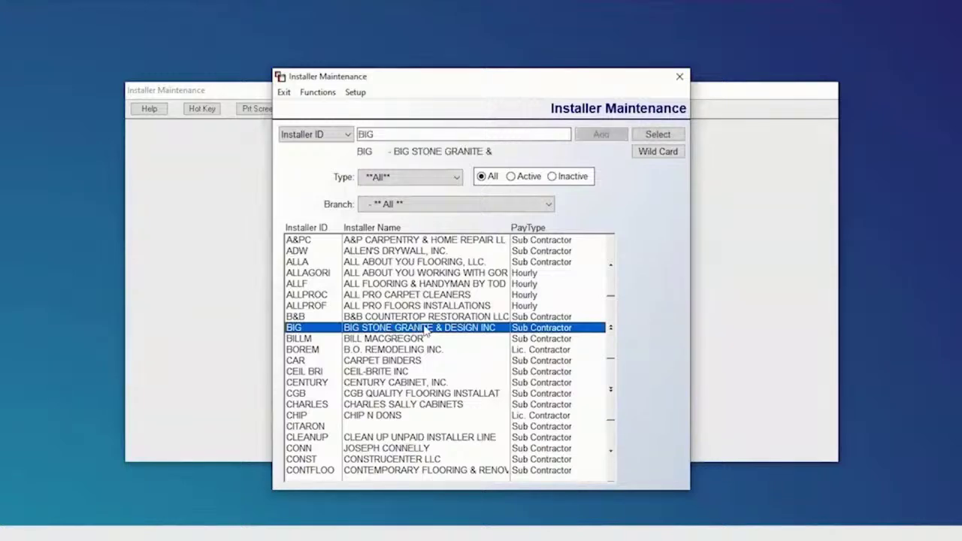
{"action": "double_click", "coordinate": [426, 330]}
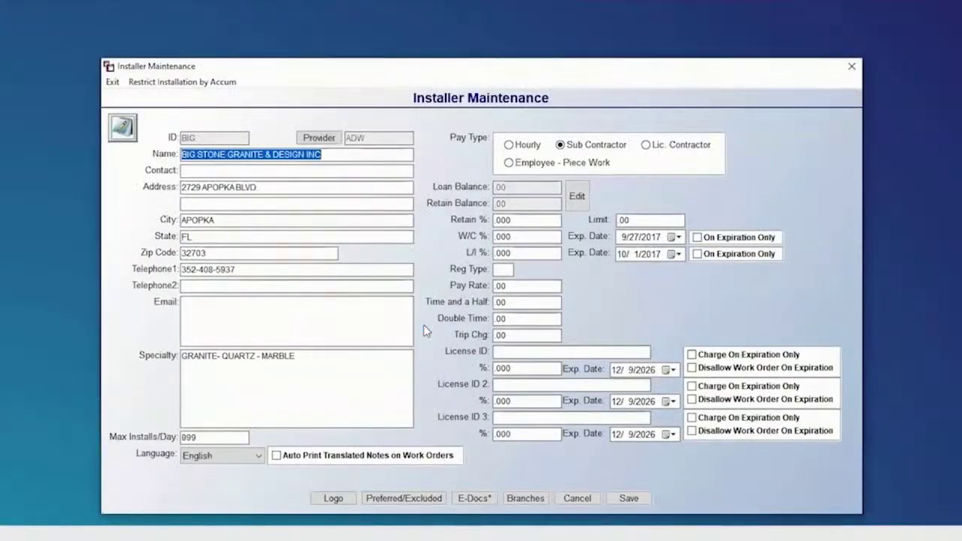
Enter DRIVERS LICENSE, VEHICLE TAGS and INSURANCE as the installer's License ID, License ID 2 and License ID 3, then leave the record
{"action": "left_click", "coordinate": [509, 349]}
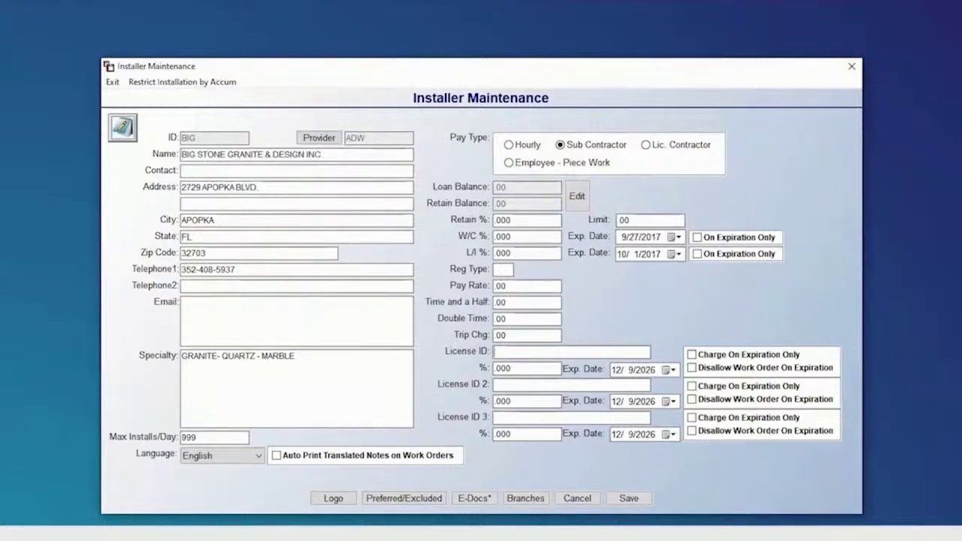
{"action": "type", "text": "DRIVERS"}
{"action": "type", "text": " LICES"}
{"action": "type", "text": "SE"}
{"action": "key", "text": "Tab"}
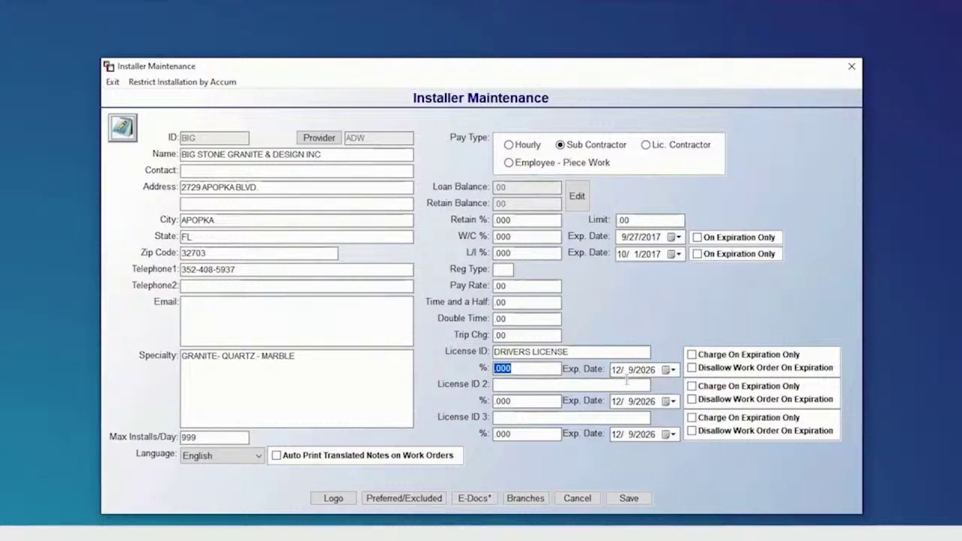
{"action": "left_click", "coordinate": [531, 387]}
{"action": "type", "text": "VEHICLE TAGS"}
{"action": "key", "text": "Tab"}
{"action": "key", "text": "Tab"}
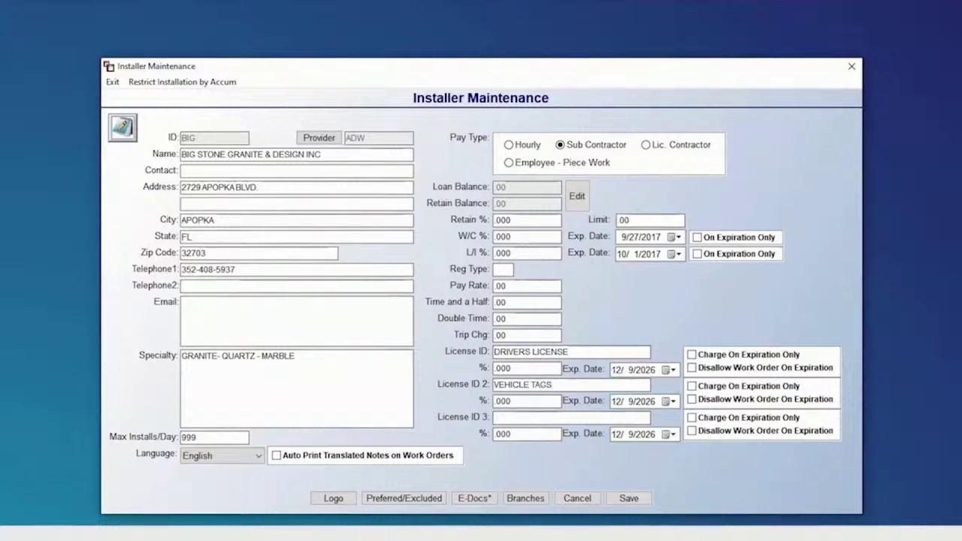
{"action": "left_click", "coordinate": [532, 417]}
{"action": "type", "text": "INSURANCE"}
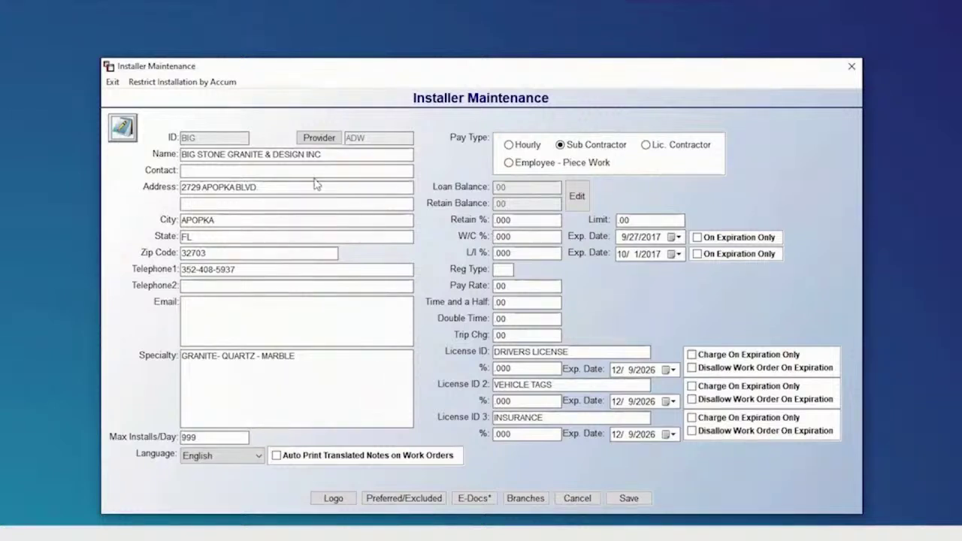
{"action": "key", "text": "Escape"}
Open Mass Update License ID Verbiage in Installer Maintenance and set its pay type to Sub Contractor
{"action": "left_click", "coordinate": [313, 95]}
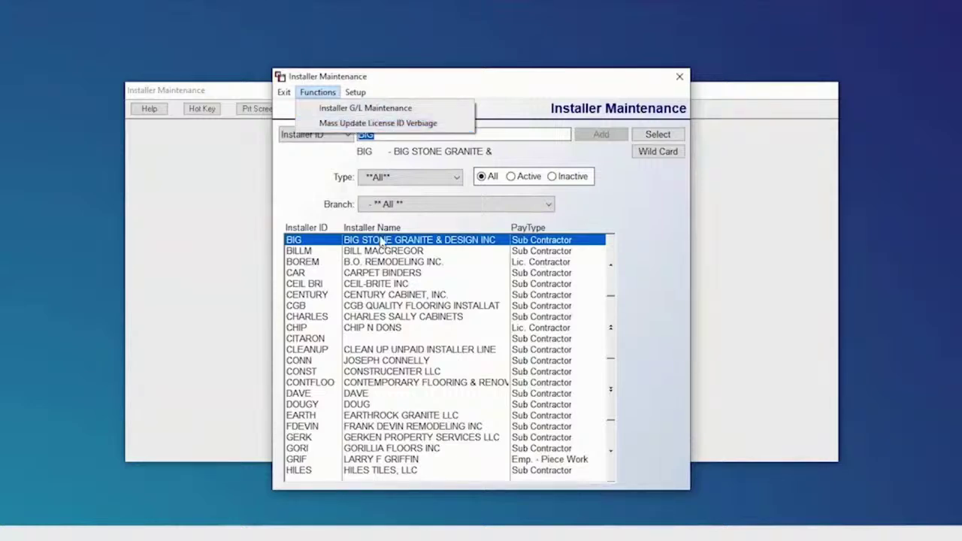
{"action": "left_click", "coordinate": [380, 244]}
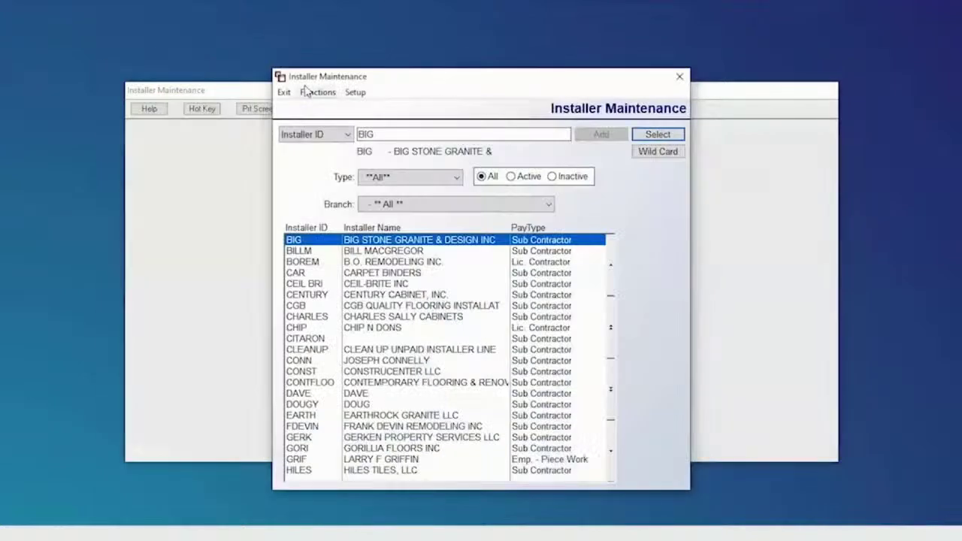
{"action": "left_click", "coordinate": [308, 91]}
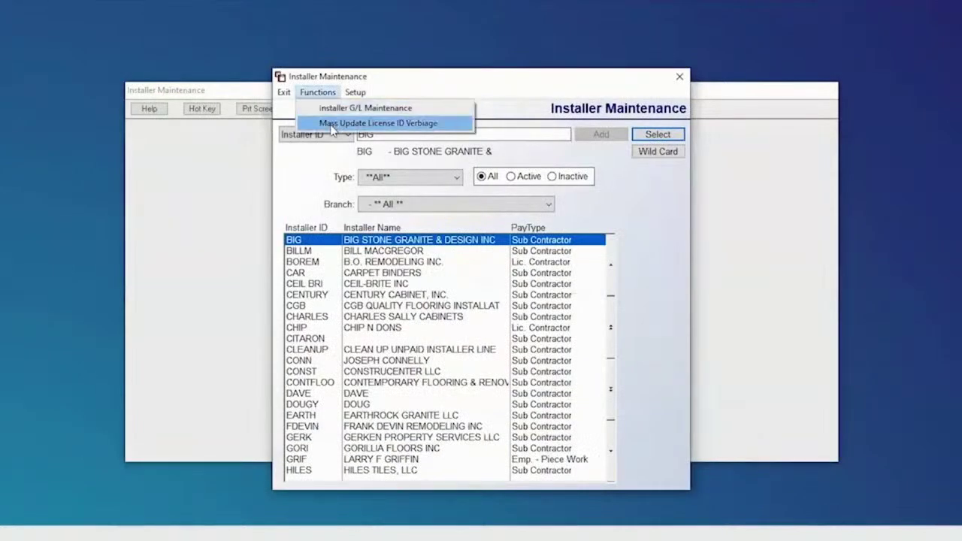
{"action": "left_click", "coordinate": [331, 124]}
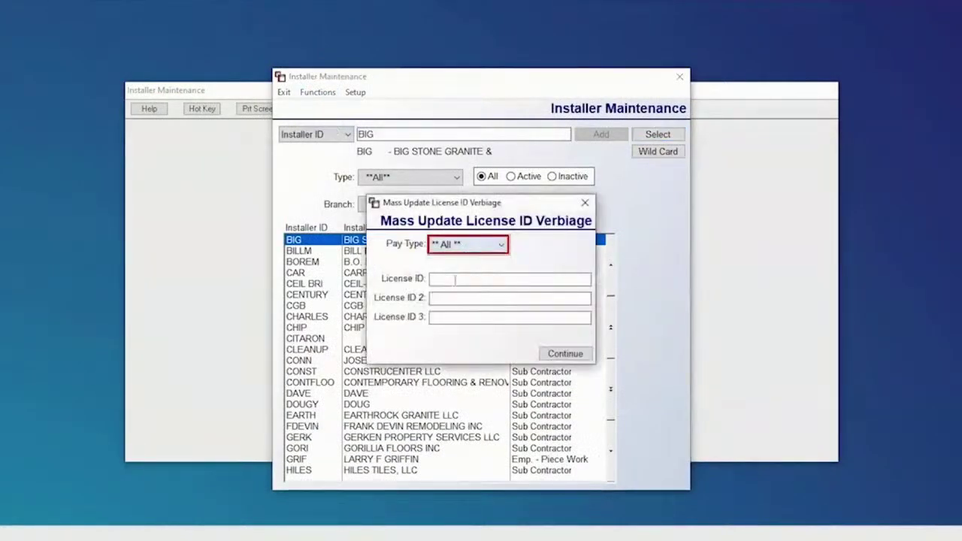
{"action": "left_click", "coordinate": [452, 247]}
{"action": "left_click", "coordinate": [456, 268]}
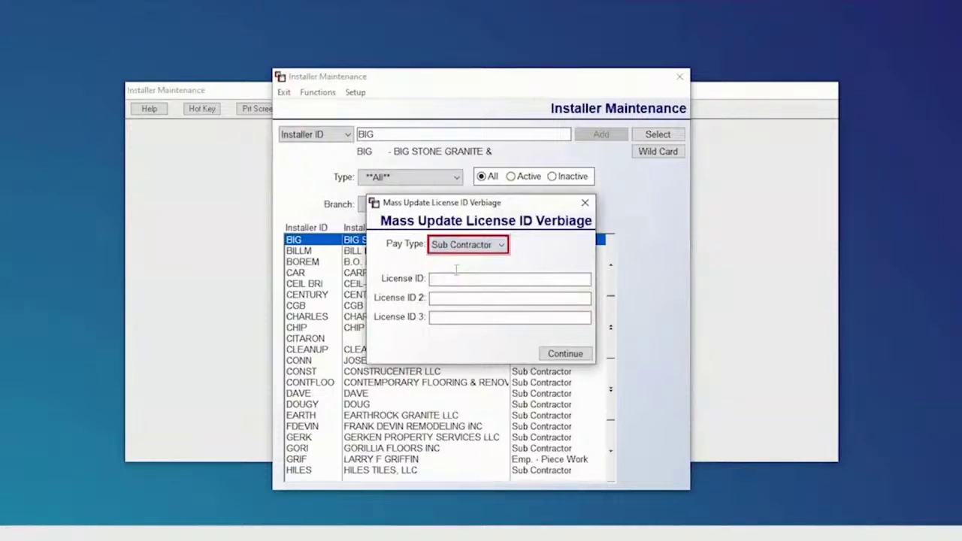
Mass update License ID to DRIVERS LICENSE and License ID 2 to CAR REGISTRATION, then reopen the BIG STONE GRANITE & DESIGN INC record
{"action": "left_click", "coordinate": [445, 280]}
{"action": "type", "text": "D"}
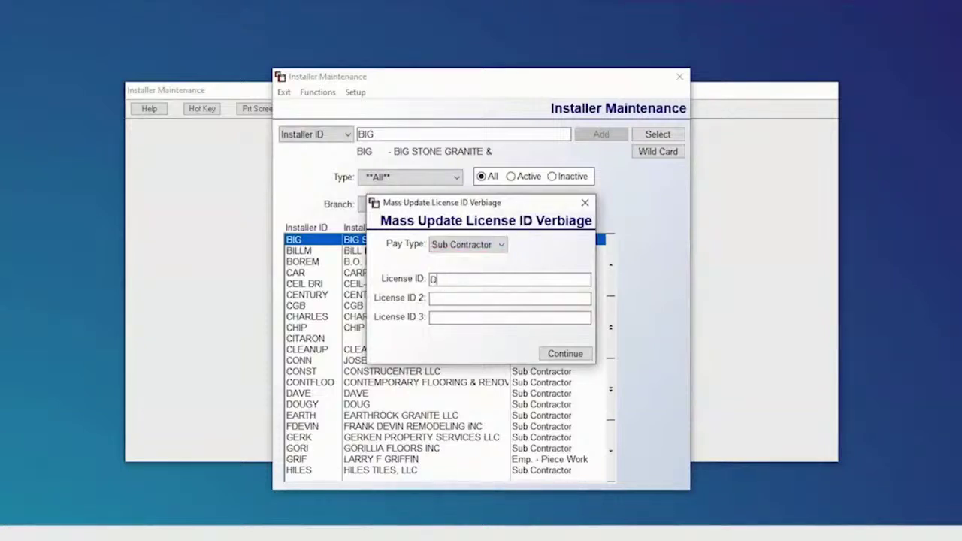
{"action": "type", "text": "RIVERS LICENSE"}
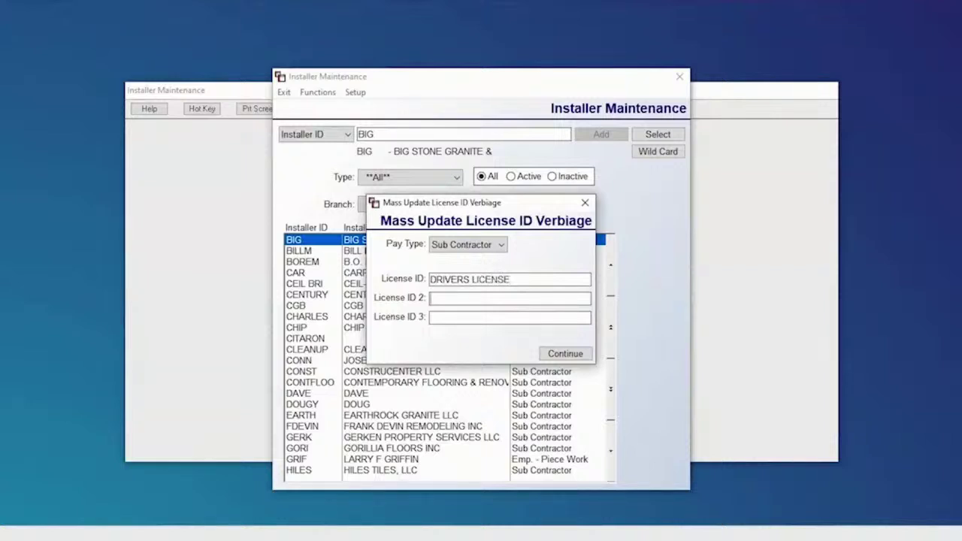
{"action": "type", "text": "CAR REGISTRATION"}
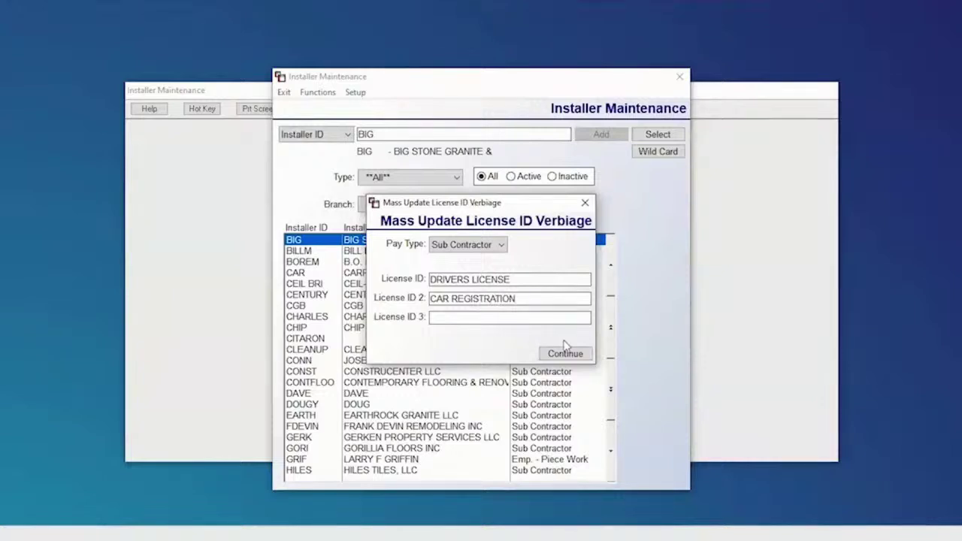
{"action": "left_click", "coordinate": [565, 353]}
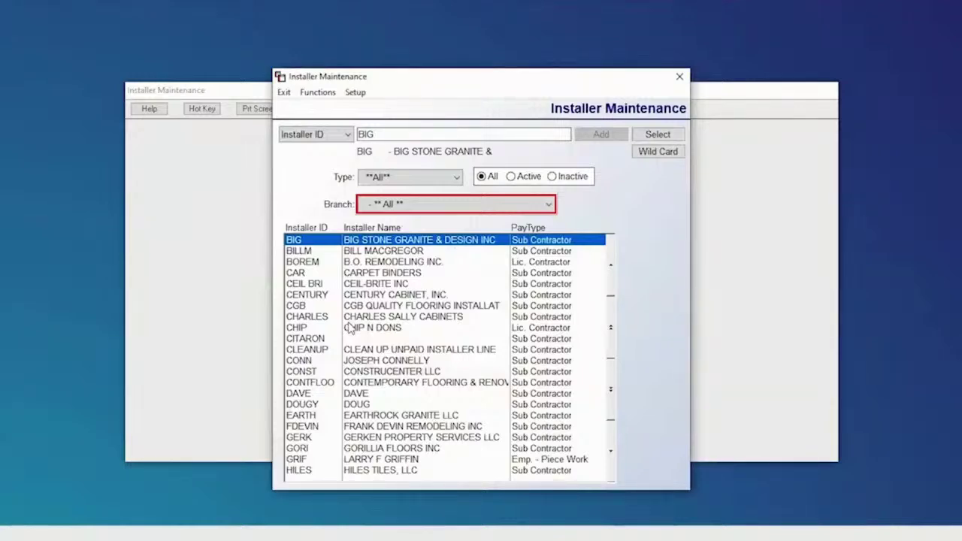
{"action": "left_click", "coordinate": [360, 242]}
{"action": "double_click", "coordinate": [358, 242]}
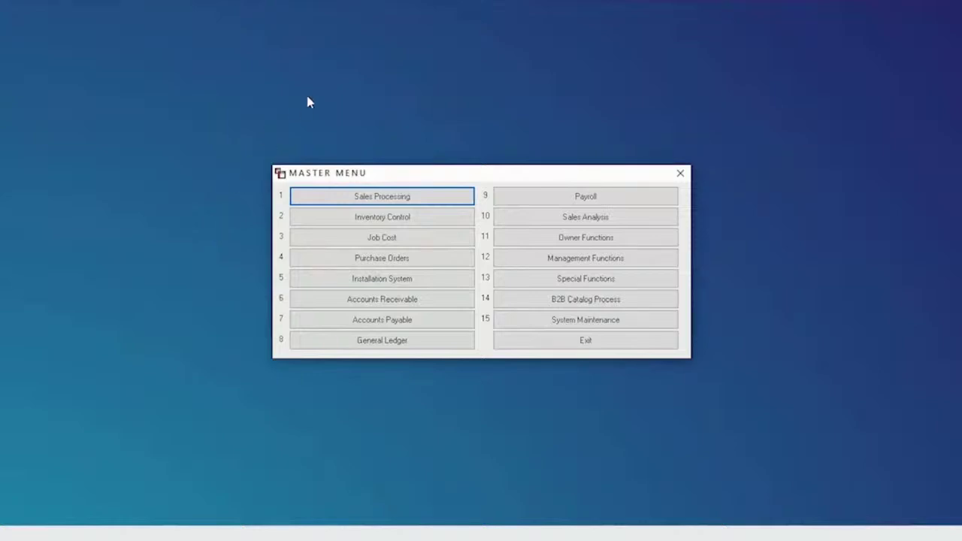
Open Company Control 1 in System Control Maintenance from the System Maintenance programs
{"action": "left_click", "coordinate": [554, 323]}
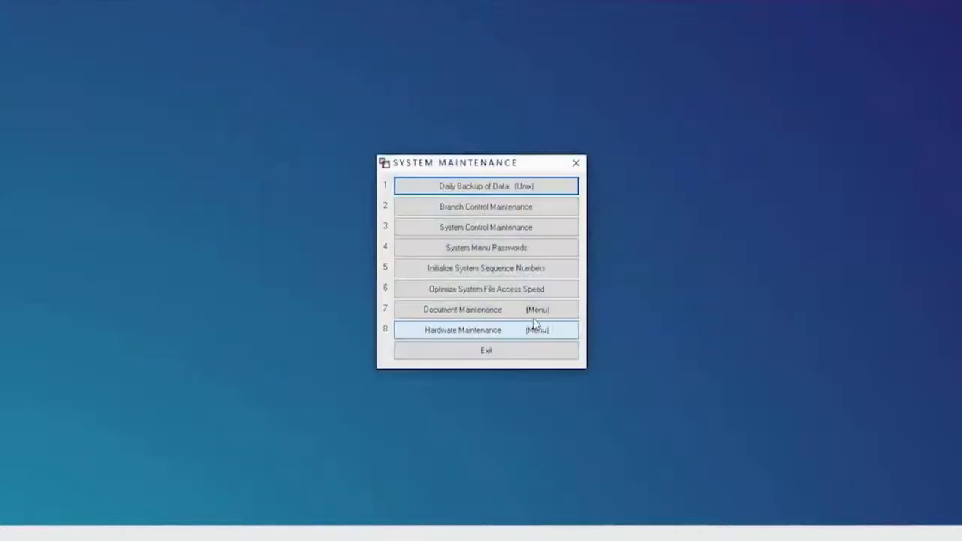
{"action": "left_click", "coordinate": [461, 233]}
{"action": "left_click", "coordinate": [457, 258]}
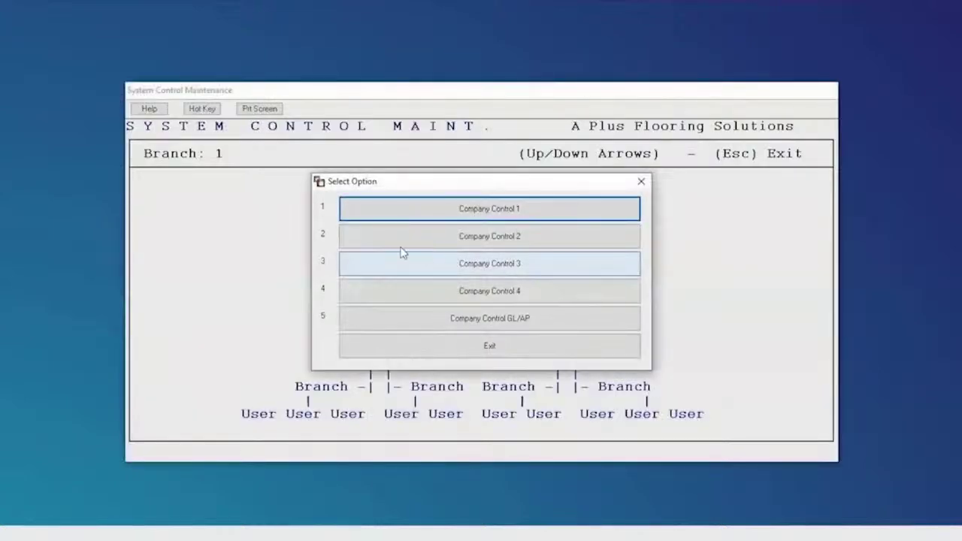
{"action": "left_click", "coordinate": [501, 215]}
Go to the Enable Service Charge option in Company Control 1 and open its Special Charge settings
{"action": "key", "text": "Down"}
{"action": "key", "text": "Down"}
{"action": "key", "text": "Down"}
{"action": "key", "text": "Down"}
{"action": "key", "text": "Down"}
{"action": "key", "text": "Down"}
{"action": "key", "text": "Down"}
{"action": "key", "text": "Down"}
{"action": "key", "text": "Down"}
{"action": "key", "text": "Down"}
{"action": "key", "text": "Down"}
{"action": "key", "text": "Down"}
{"action": "key", "text": "Down"}
{"action": "key", "text": "Down"}
{"action": "key", "text": "Down"}
{"action": "key", "text": "Down"}
{"action": "key", "text": "Down"}
{"action": "key", "text": "Down"}
{"action": "key", "text": "Down"}
{"action": "key", "text": "Down"}
{"action": "key", "text": "Down"}
{"action": "key", "text": "Down"}
{"action": "key", "text": "Down"}
{"action": "key", "text": "Down"}
{"action": "key", "text": "Down"}
{"action": "key", "text": "Down"}
{"action": "key", "text": "Down"}
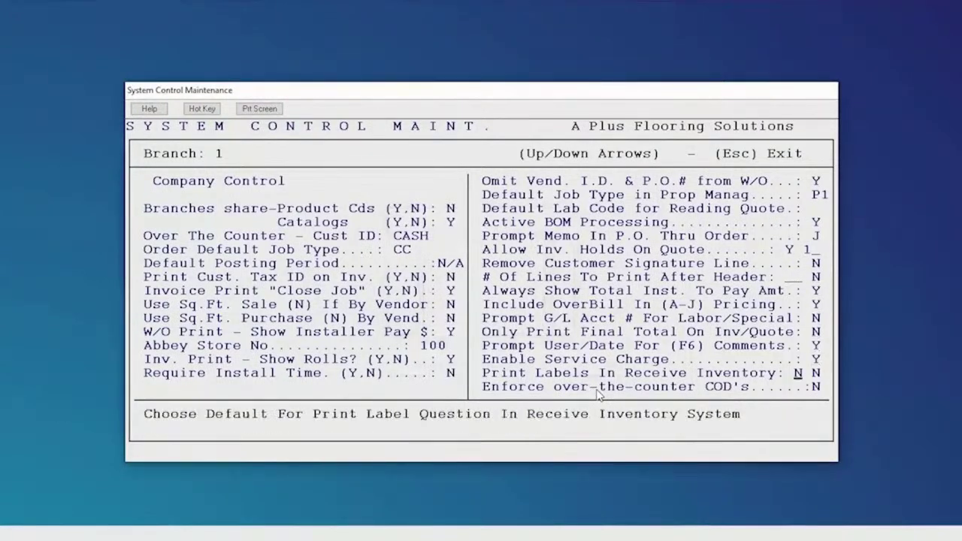
{"action": "key", "text": "Up"}
{"action": "key", "text": "Down"}
{"action": "key", "text": "Up"}
{"action": "key", "text": "Down"}
{"action": "key", "text": "Up"}
{"action": "key", "text": "Return"}
{"action": "key", "text": "Return"}
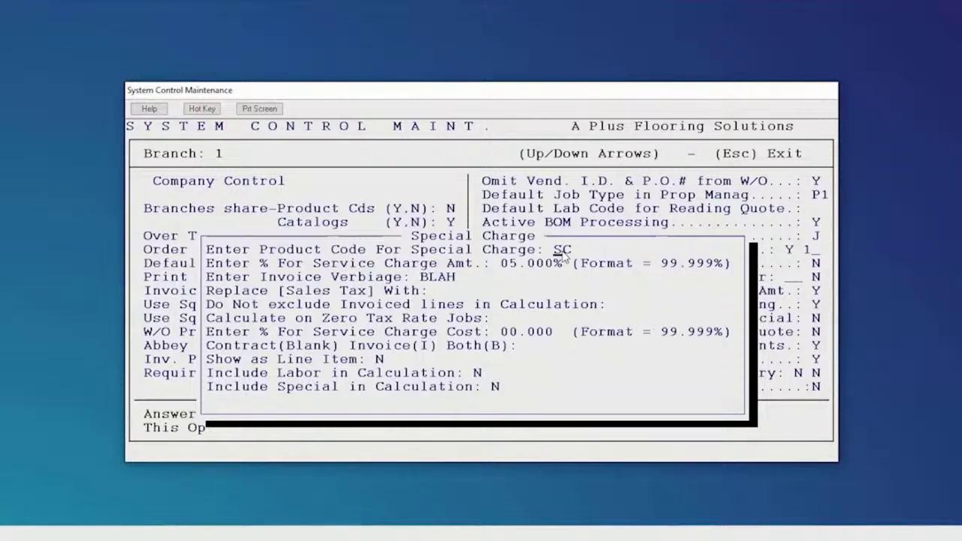
Examine each Special Charge setting from product code to the calculation options, accept them as they are, and return to the control level selection
{"action": "key", "text": "Return"}
{"action": "key", "text": "Return"}
{"action": "key", "text": "Return"}
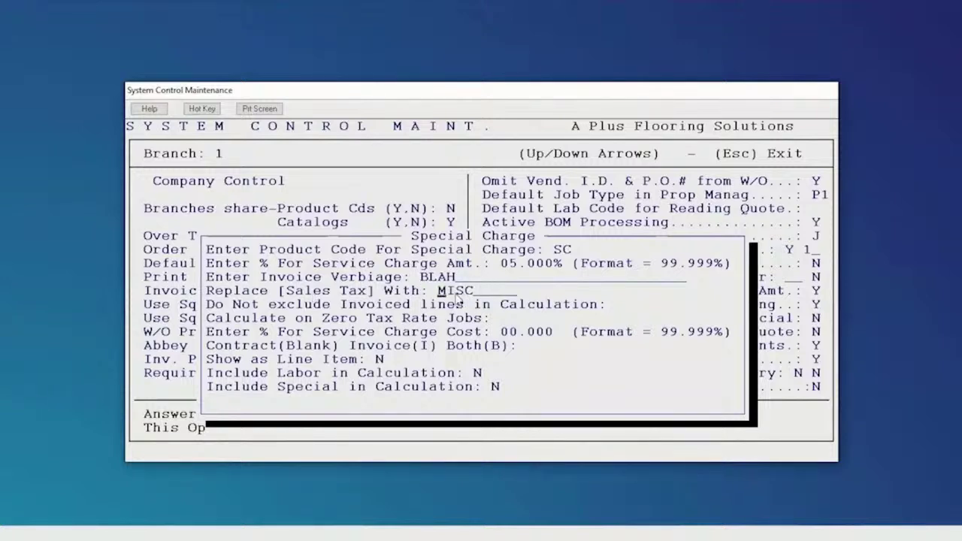
{"action": "key", "text": "Return"}
{"action": "key", "text": "Return"}
{"action": "key", "text": "Return"}
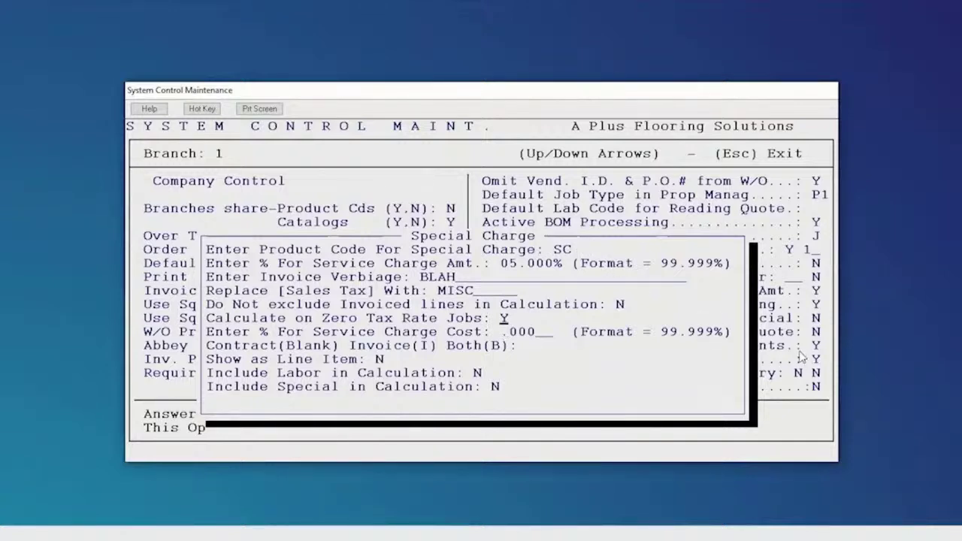
{"action": "key", "text": "Return"}
{"action": "key", "text": "Return"}
{"action": "key", "text": "Return"}
{"action": "key", "text": "Return"}
{"action": "key", "text": "Return"}
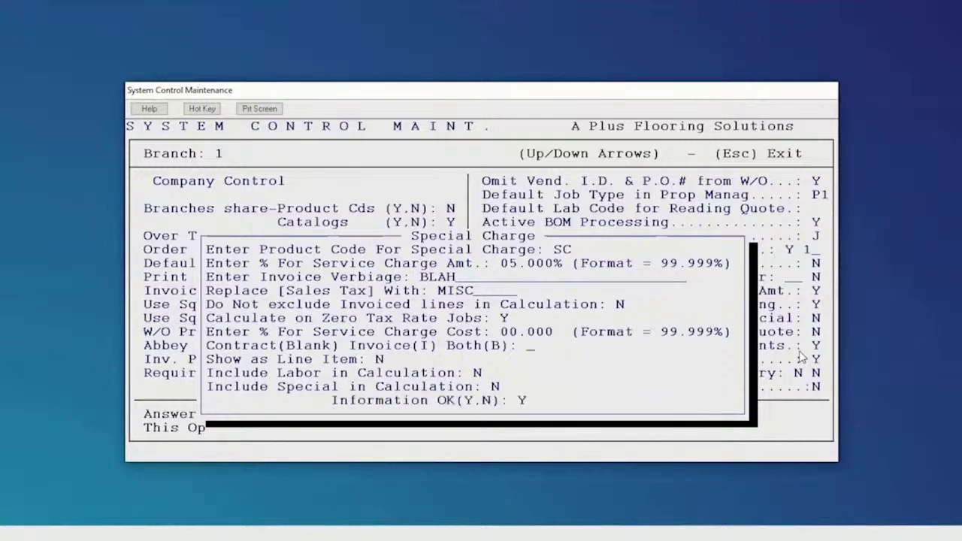
{"action": "key", "text": "Return"}
{"action": "key", "text": "Escape"}
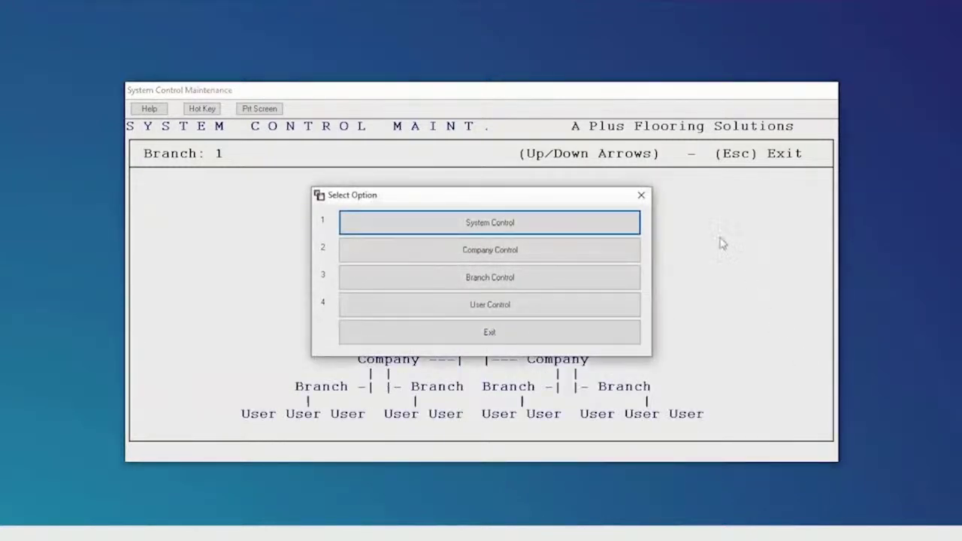
View the Branch Service Charge option in Branch Control 2, then return to the master menu
{"action": "left_click", "coordinate": [529, 282]}
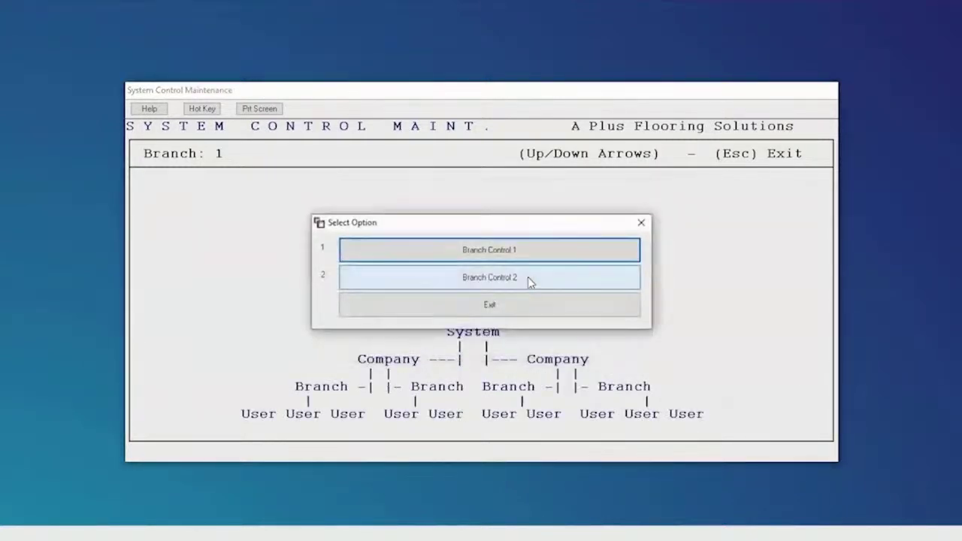
{"action": "left_click", "coordinate": [520, 283]}
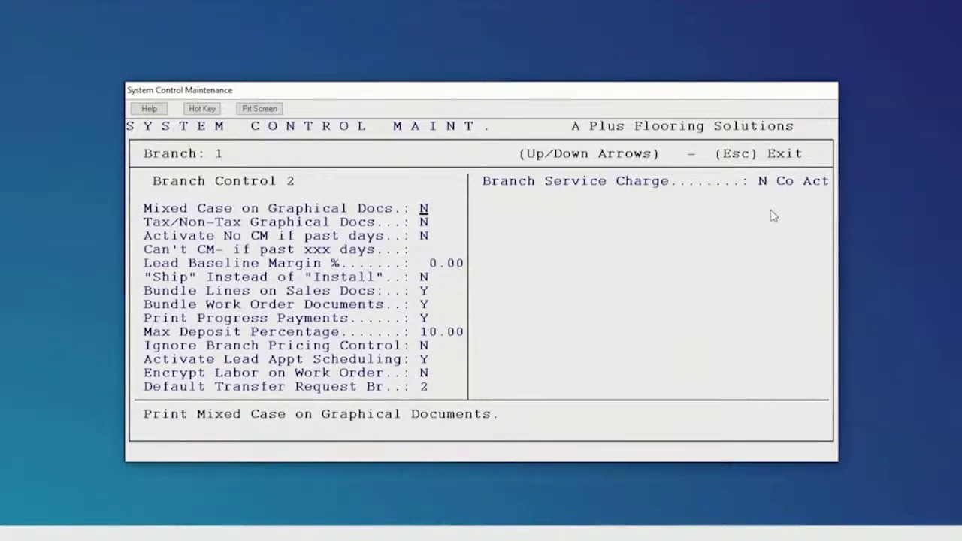
{"action": "key", "text": "Escape"}
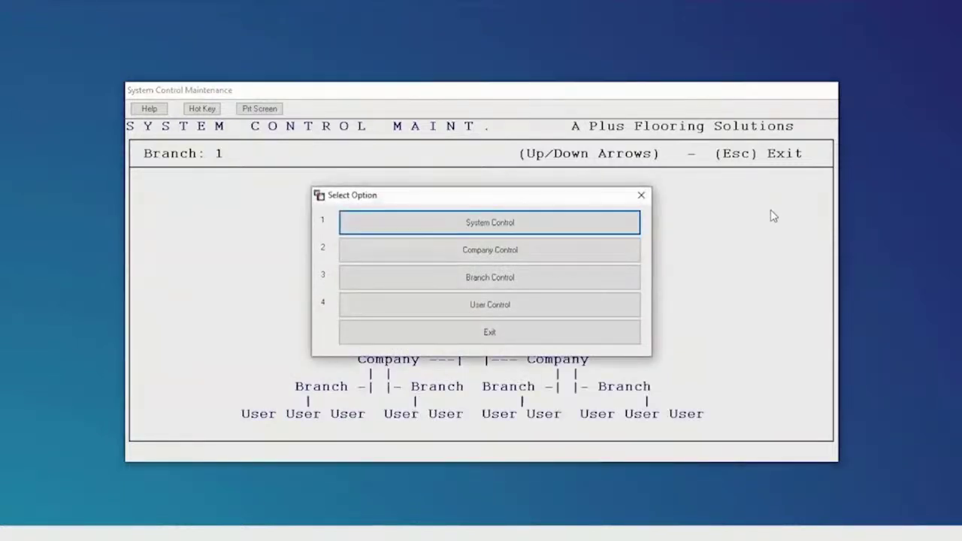
{"action": "key", "text": "Escape"}
{"action": "key", "text": "Escape"}
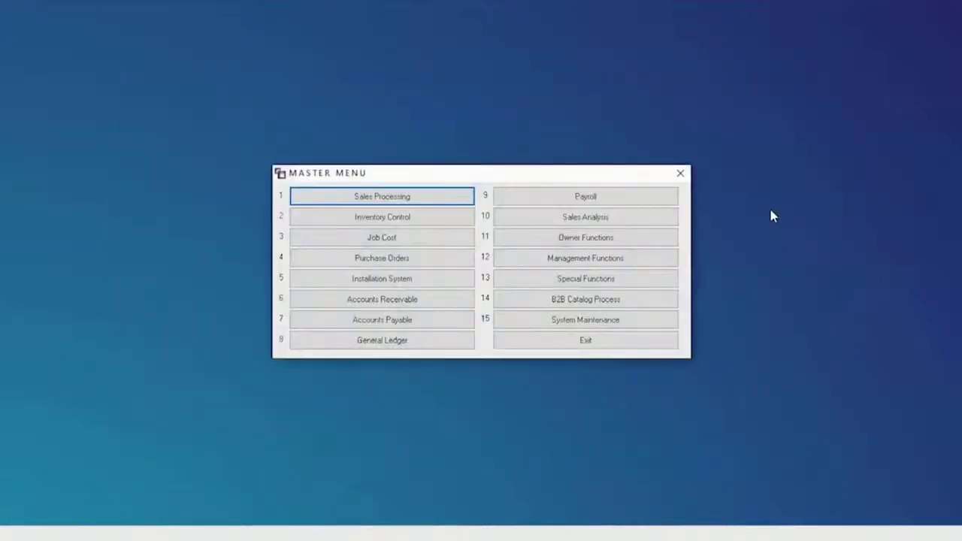
Open Job Type Maintenance from the Sales Processing setup programs and view the BUILDER job type's service charge settings
{"action": "left_click", "coordinate": [367, 199]}
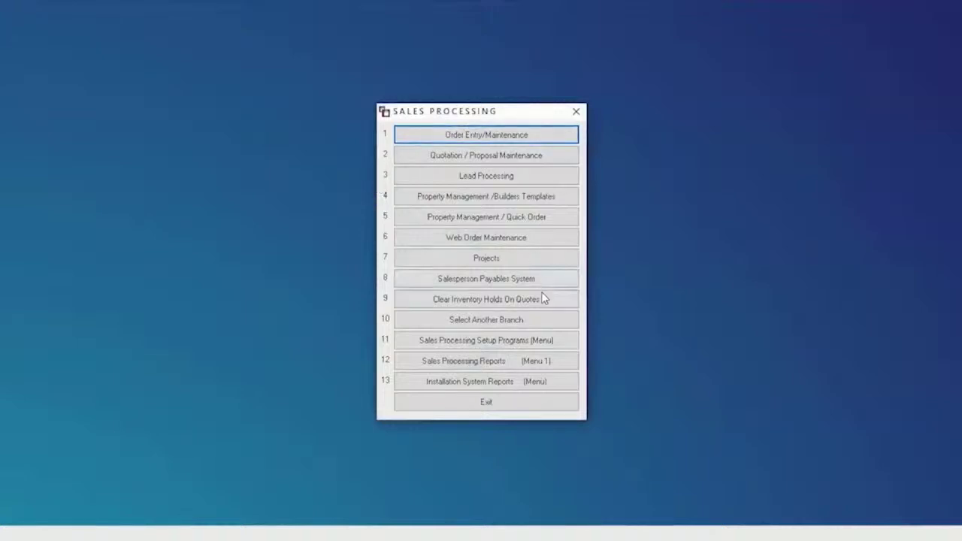
{"action": "left_click", "coordinate": [511, 343]}
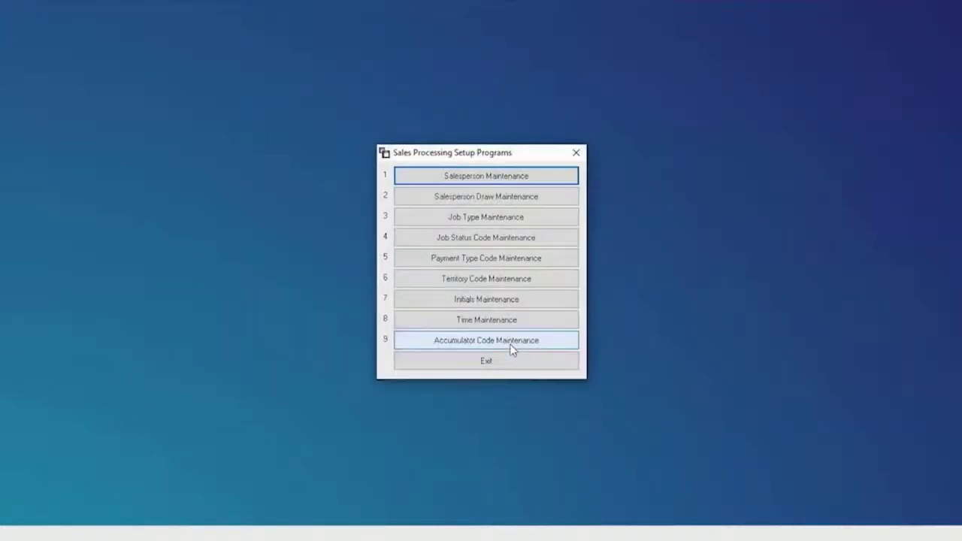
{"action": "left_click", "coordinate": [484, 223]}
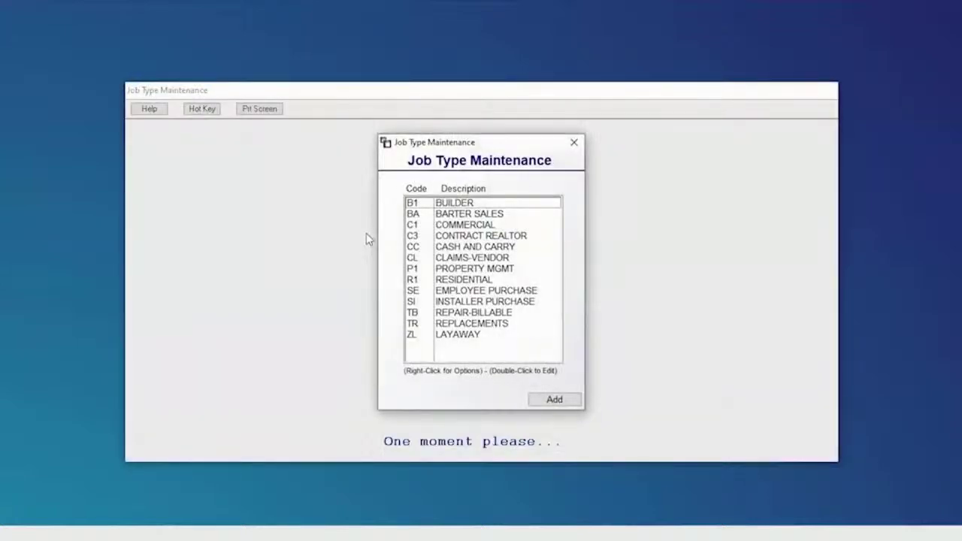
{"action": "double_click", "coordinate": [450, 204]}
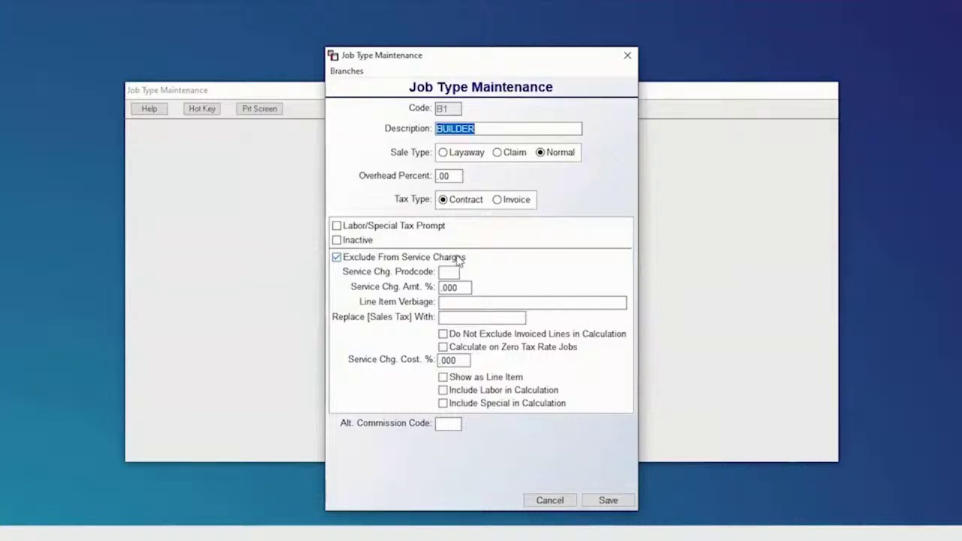
{"action": "key", "text": "Escape"}
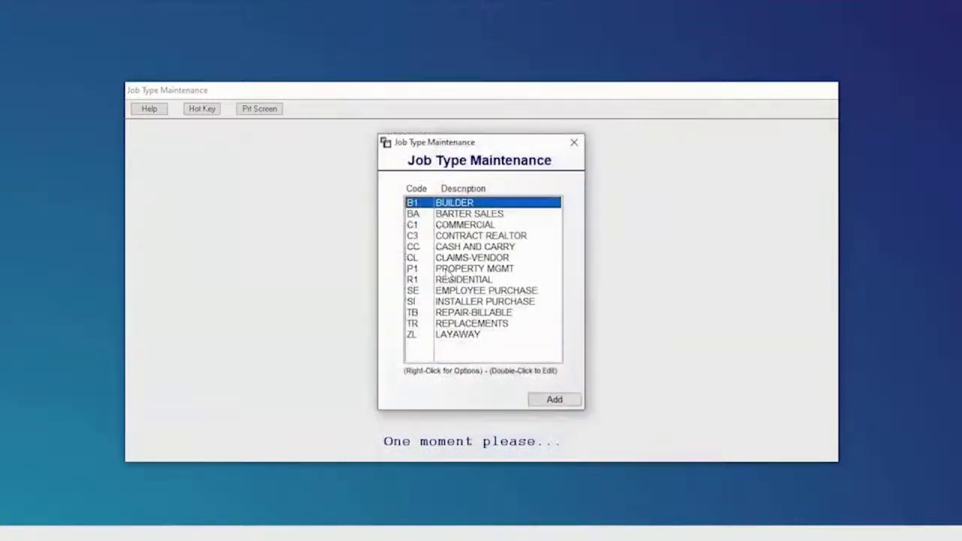
Try turning off Exclude From Service Charges for the CASH AND CARRY job type, turn it back on, and leave without saving
{"action": "left_click", "coordinate": [447, 323]}
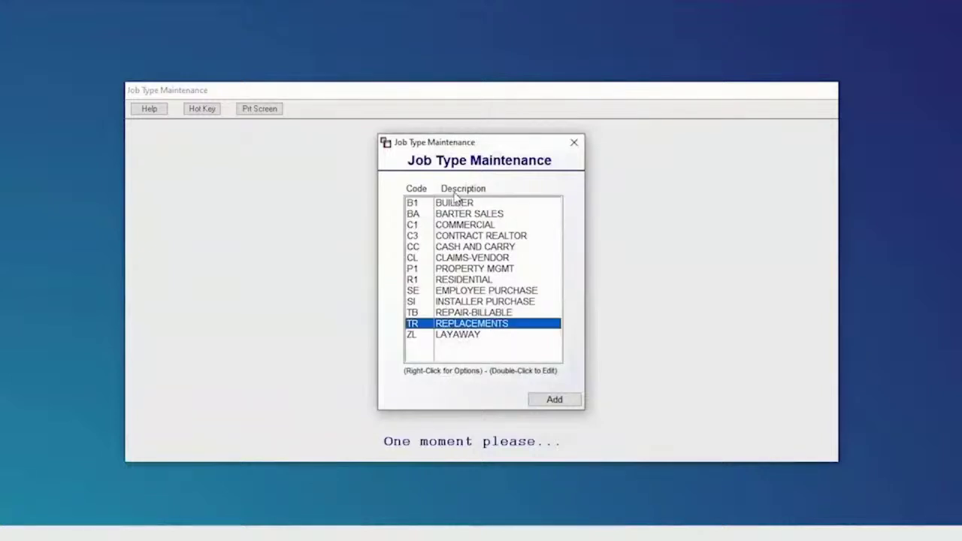
{"action": "double_click", "coordinate": [453, 248]}
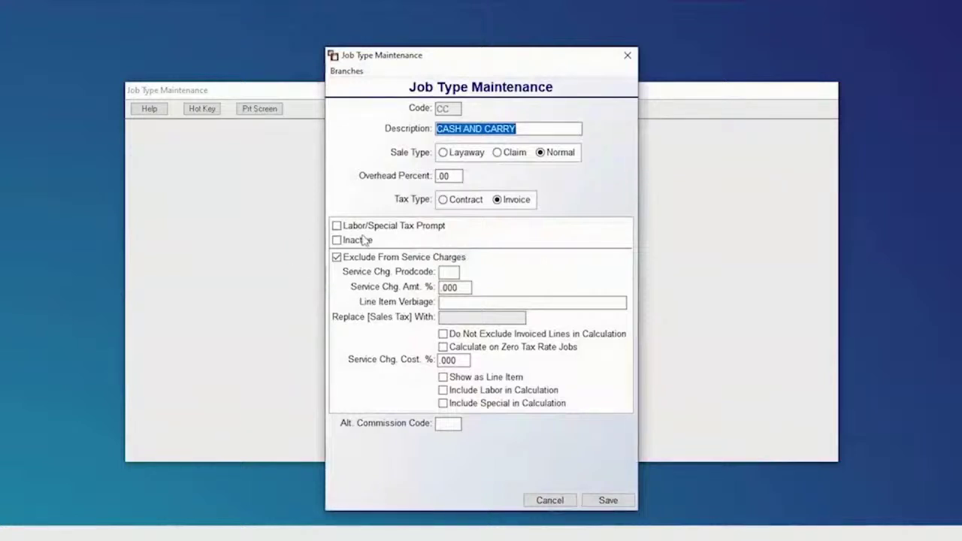
{"action": "left_click", "coordinate": [337, 257]}
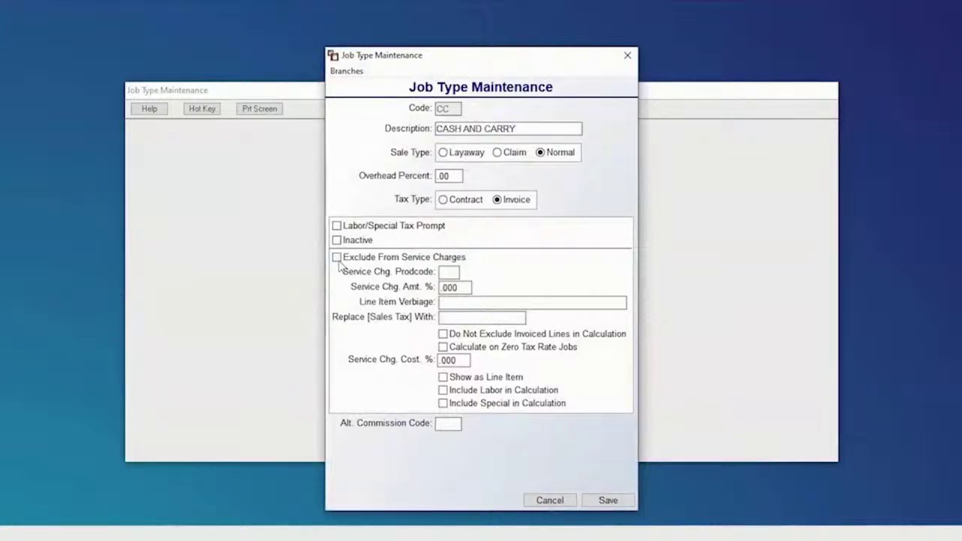
{"action": "left_click", "coordinate": [337, 257]}
{"action": "key", "text": "Escape"}
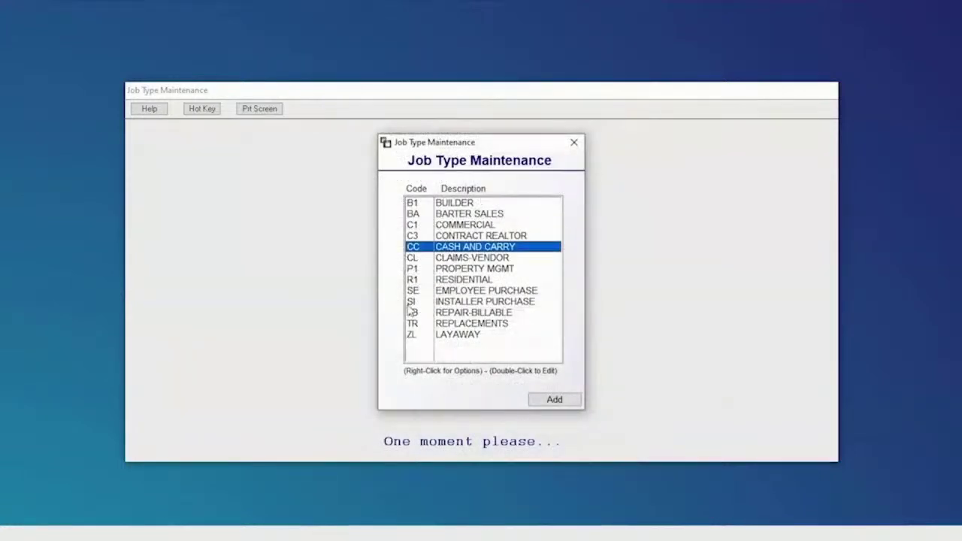
Open the REPLACEMENTS job type and examine its service charge product code, amount percentage, line item verbiage, and sales tax replacement text
{"action": "left_click", "coordinate": [453, 324]}
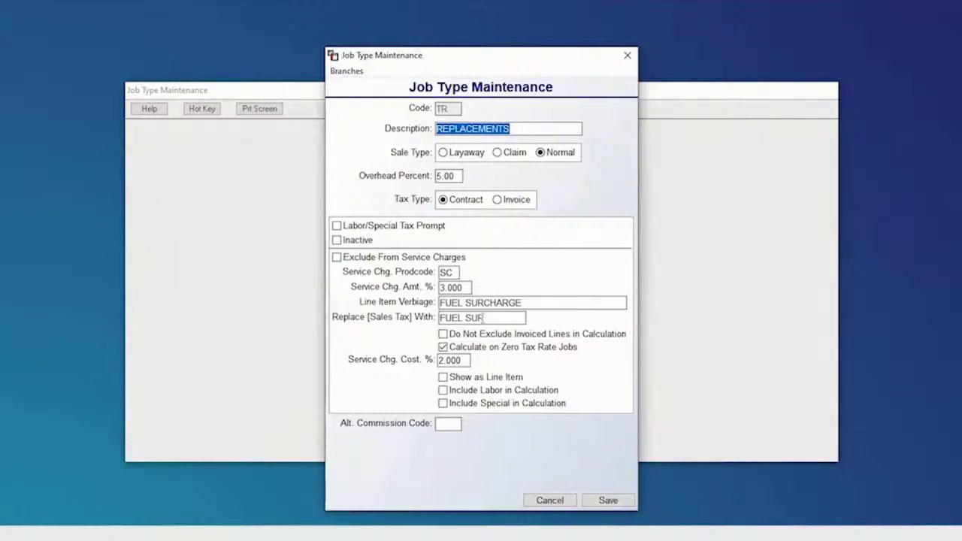
{"action": "left_click", "coordinate": [452, 272]}
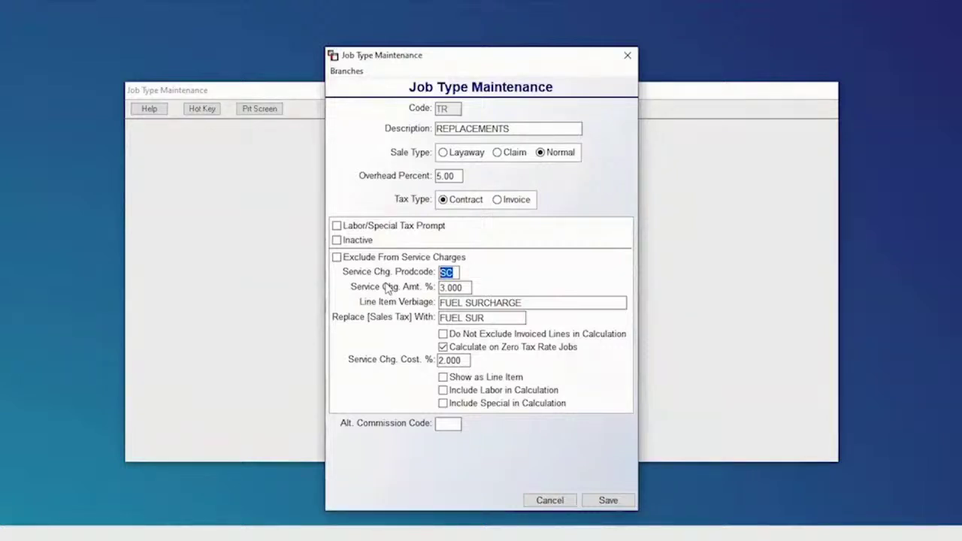
{"action": "left_click", "coordinate": [466, 287]}
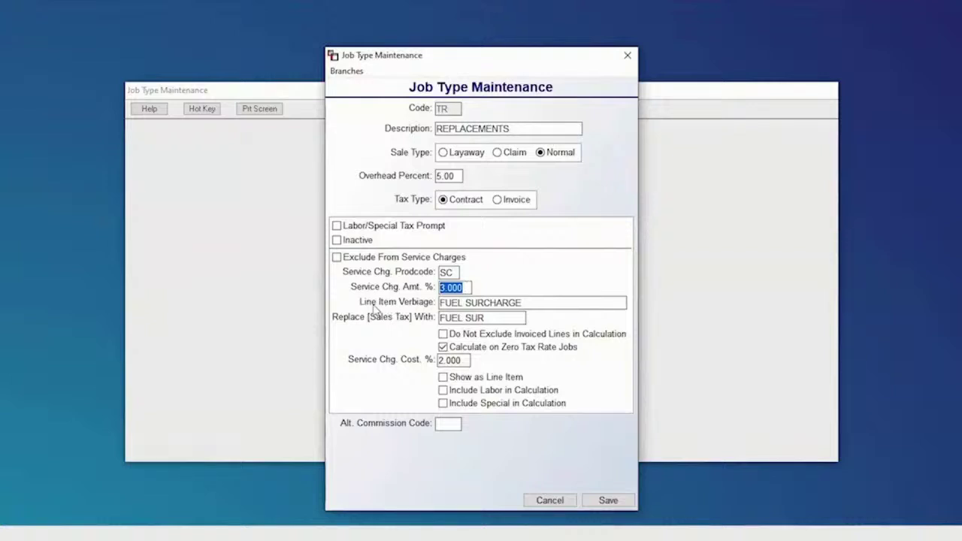
{"action": "key", "text": "Tab"}
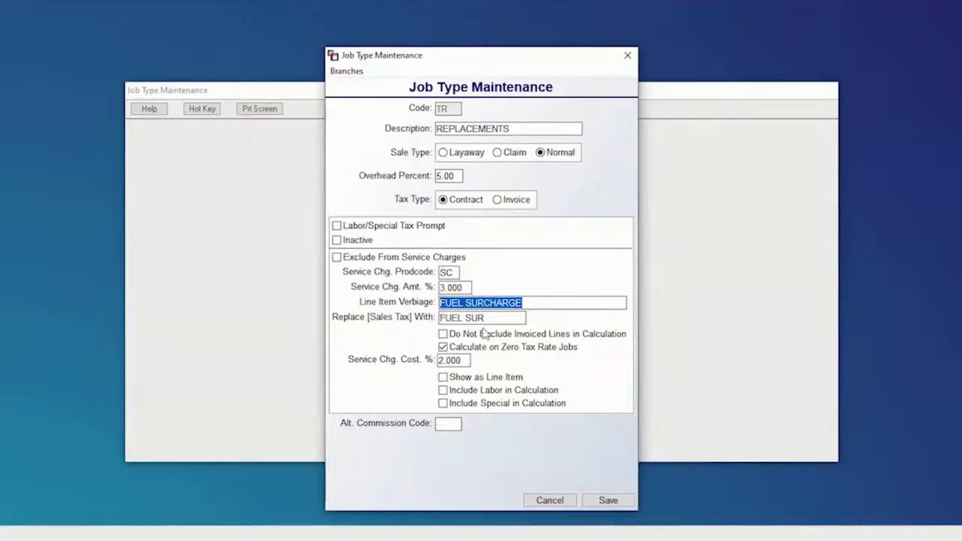
{"action": "key", "text": "Tab"}
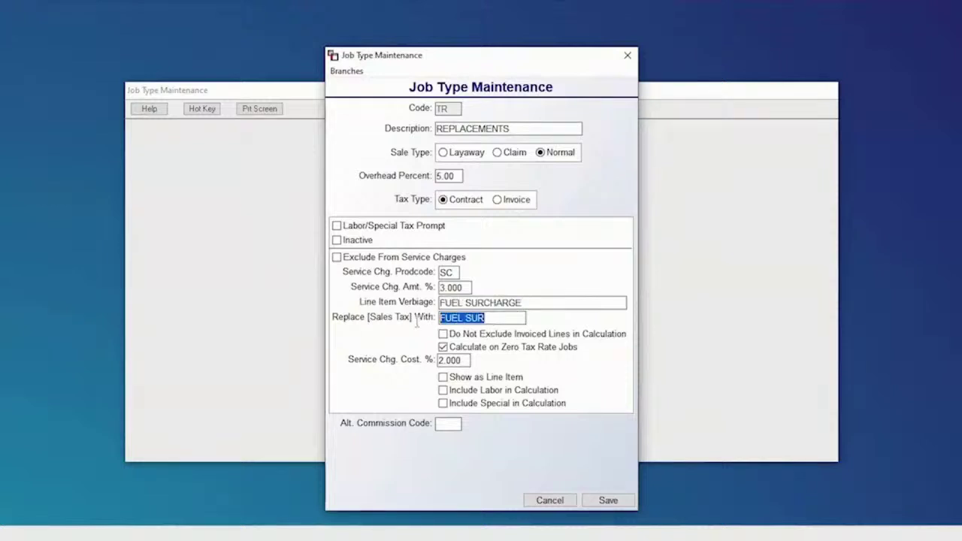
Change the Replace [Sales Tax] With text of the REPLACEMENTS job type to FUEL SC
{"action": "left_click", "coordinate": [472, 318]}
{"action": "double_click", "coordinate": [472, 318]}
{"action": "type", "text": "SC"}
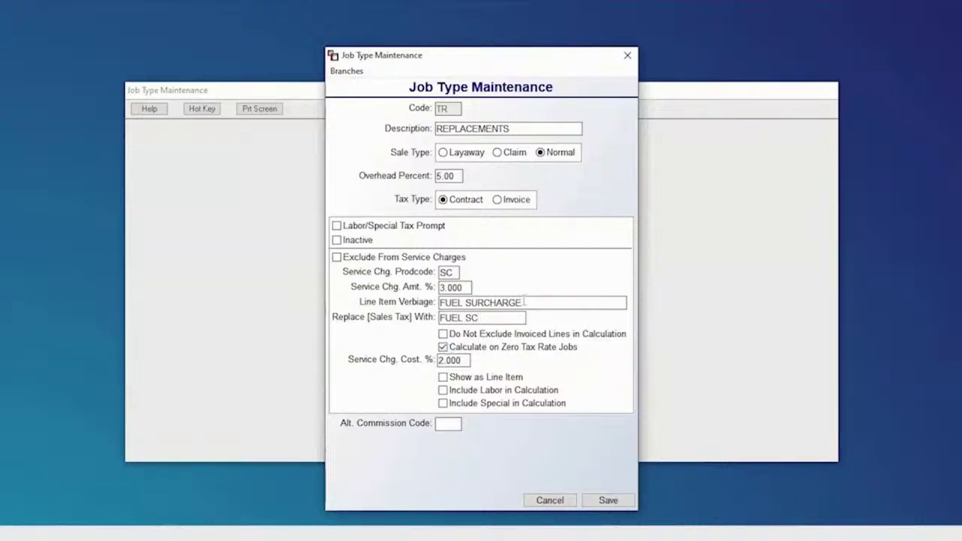
Compare the service charge amount percentage with the service charge cost percentage for the REPLACEMENTS job type
{"action": "left_click_drag", "start_coordinate": [471, 360], "coordinate": [369, 380]}
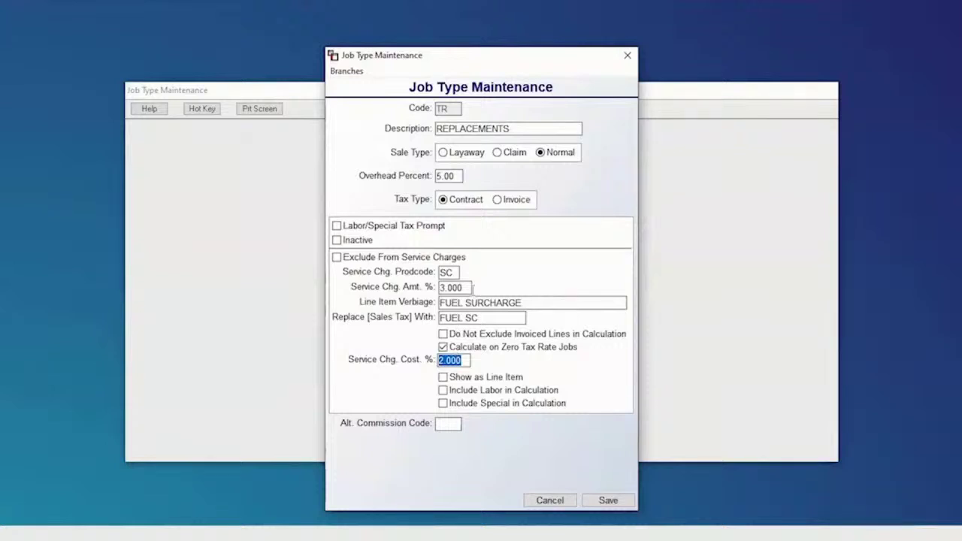
{"action": "left_click_drag", "start_coordinate": [469, 288], "coordinate": [391, 303]}
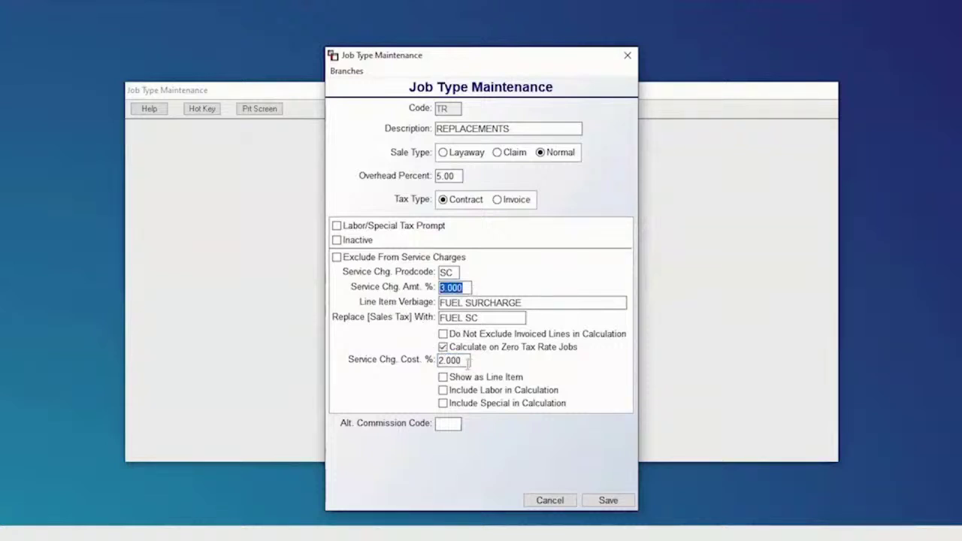
{"action": "left_click_drag", "start_coordinate": [471, 364], "coordinate": [317, 386]}
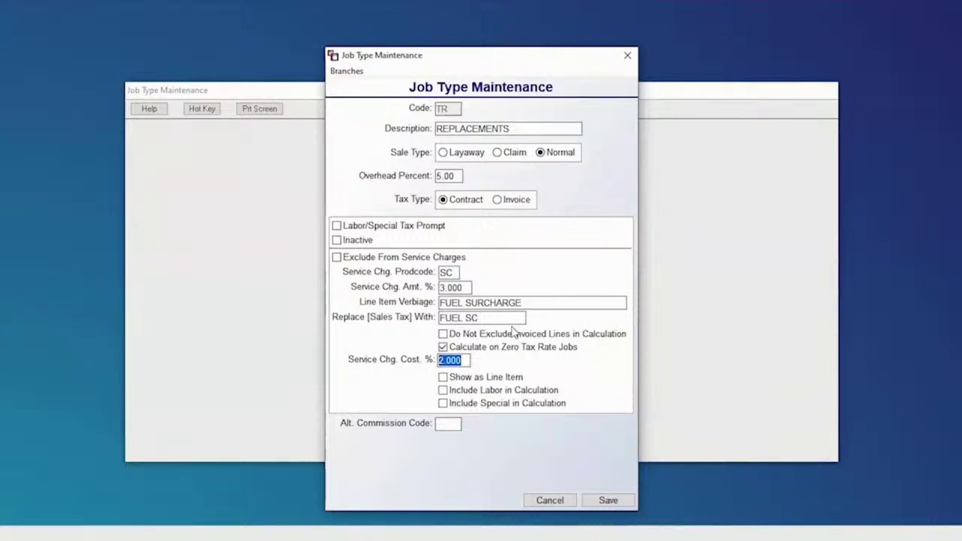
Try the Show as Line Item, Include Labor in Calculation, and Include Special in Calculation options, leaving all three off
{"action": "left_click", "coordinate": [443, 378]}
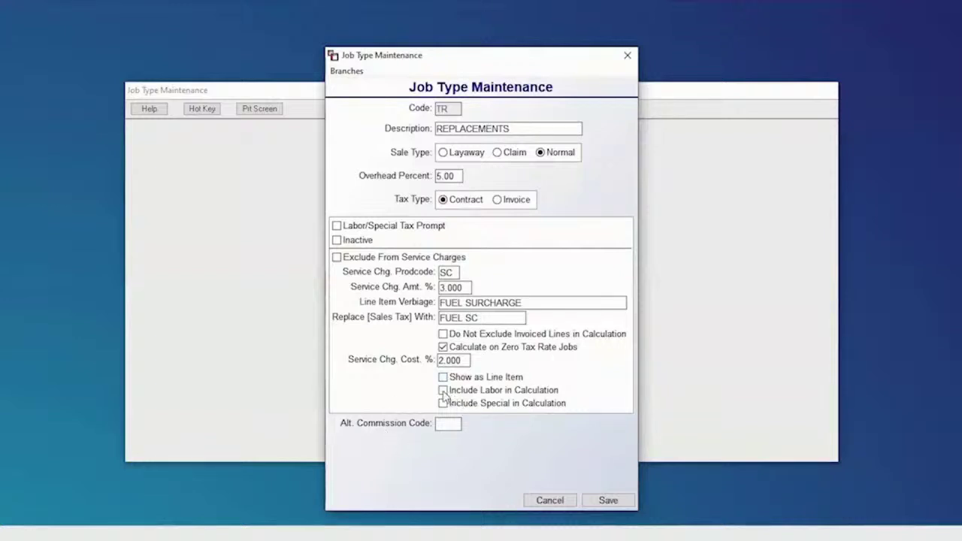
{"action": "left_click", "coordinate": [442, 390]}
{"action": "left_click", "coordinate": [442, 402]}
{"action": "left_click", "coordinate": [443, 402]}
{"action": "left_click", "coordinate": [442, 390]}
{"action": "left_click", "coordinate": [442, 390]}
{"action": "left_click", "coordinate": [444, 404]}
{"action": "left_click", "coordinate": [442, 390]}
{"action": "left_click", "coordinate": [443, 403]}
Try service charge cost percentages of 3.000, 1.5, and 3 for the REPLACEMENTS job type
{"action": "left_click_drag", "start_coordinate": [461, 361], "coordinate": [344, 358]}
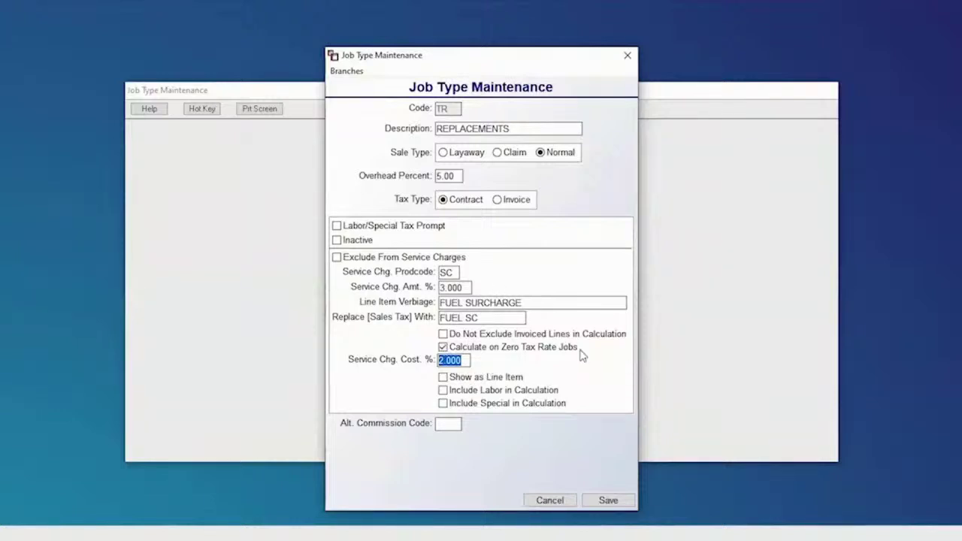
{"action": "type", "text": "3.000"}
{"action": "left_click_drag", "start_coordinate": [461, 360], "coordinate": [368, 357]}
{"action": "key", "text": "BackSpace"}
{"action": "double_click", "coordinate": [460, 360]}
{"action": "type", "text": "1.5"}
{"action": "key", "text": "Tab"}
{"action": "left_click", "coordinate": [467, 360]}
{"action": "type", "text": "3"}
Set the service charge cost percentage to 2 and save the REPLACEMENTS job type
{"action": "left_click", "coordinate": [462, 361]}
{"action": "type", "text": "2"}
{"action": "double_click", "coordinate": [465, 360]}
{"action": "left_click", "coordinate": [608, 500]}
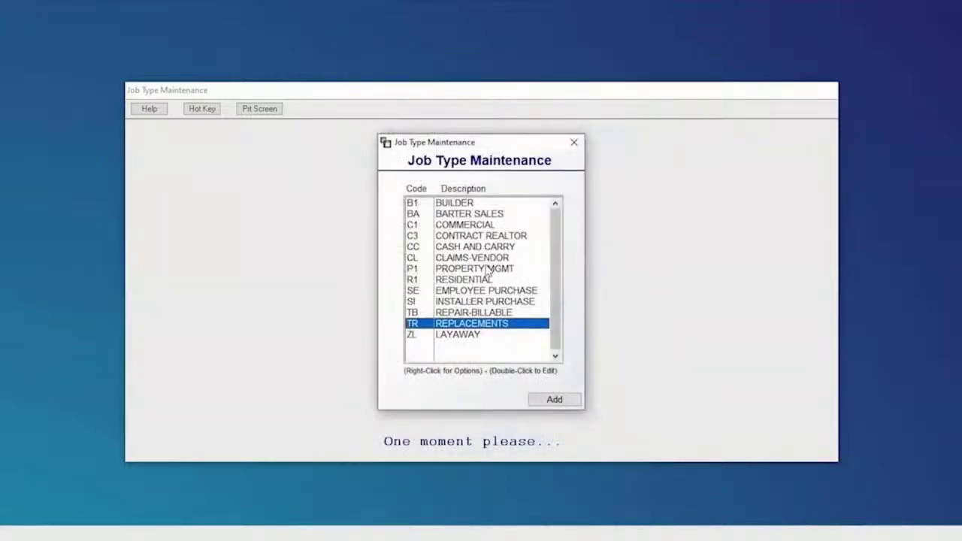
Leave Job Type Maintenance and open the 6/29/2022 job with status T from the Sales Processing job list
{"action": "key", "text": "Escape"}
{"action": "key", "text": "Escape"}
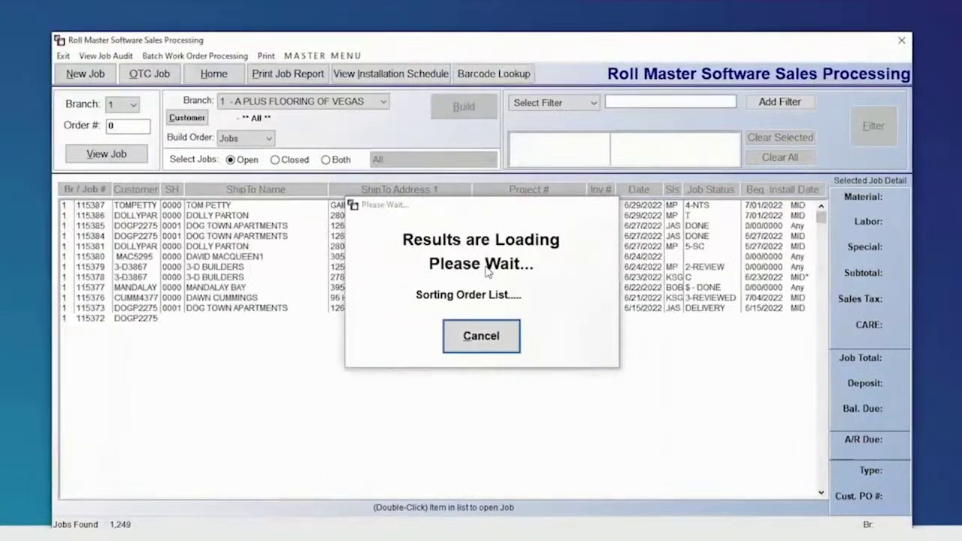
{"action": "left_click", "coordinate": [254, 217]}
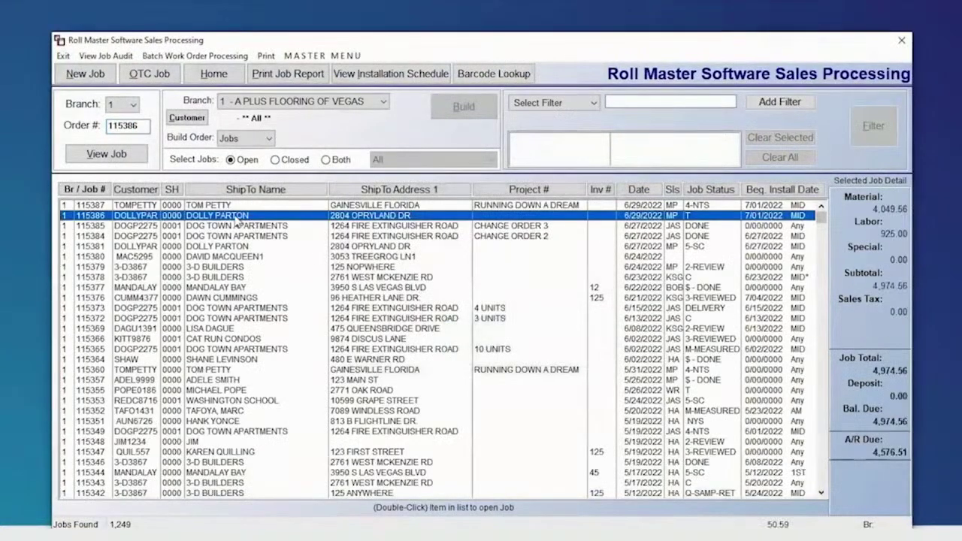
{"action": "double_click", "coordinate": [248, 216]}
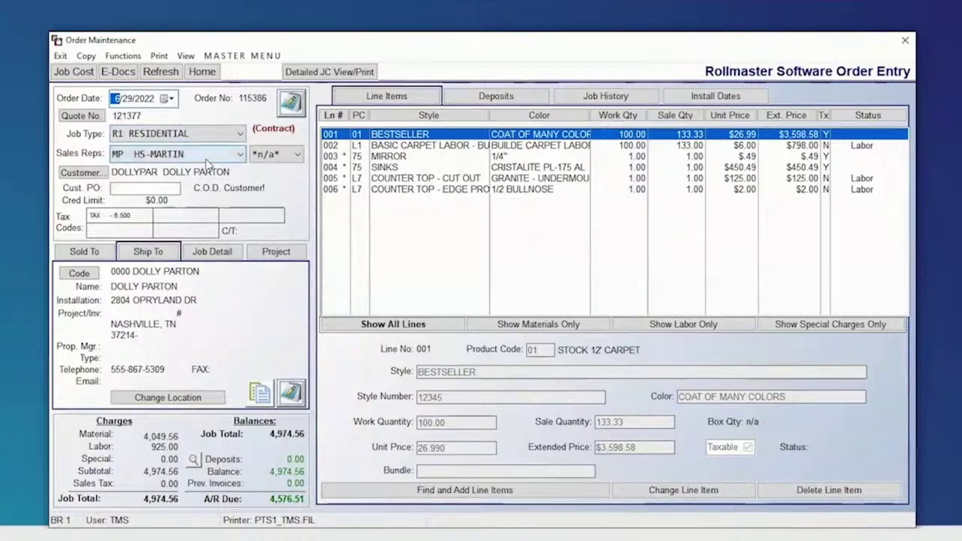
Change the order's job type to TR REPLACEMENTS and view the details of the SC special charge line
{"action": "left_click", "coordinate": [184, 135]}
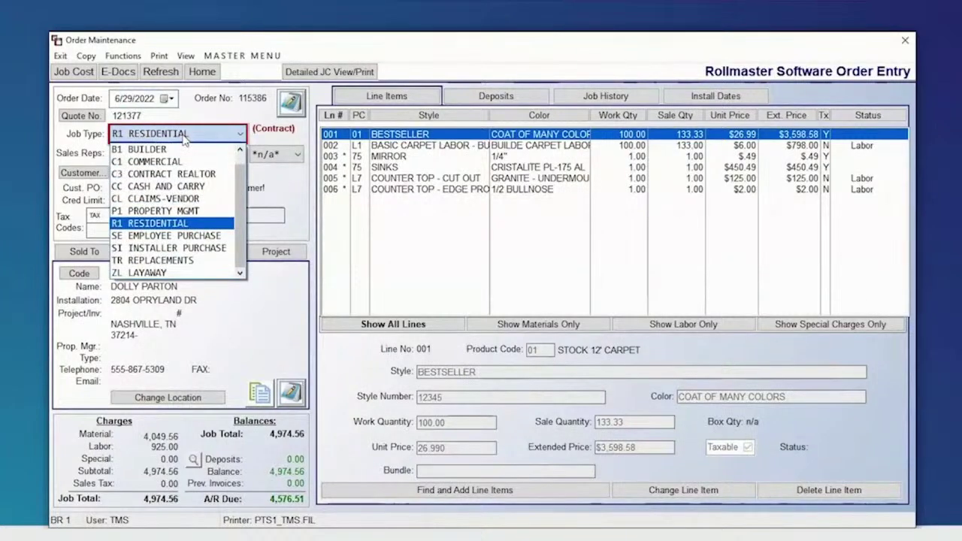
{"action": "left_click", "coordinate": [171, 260]}
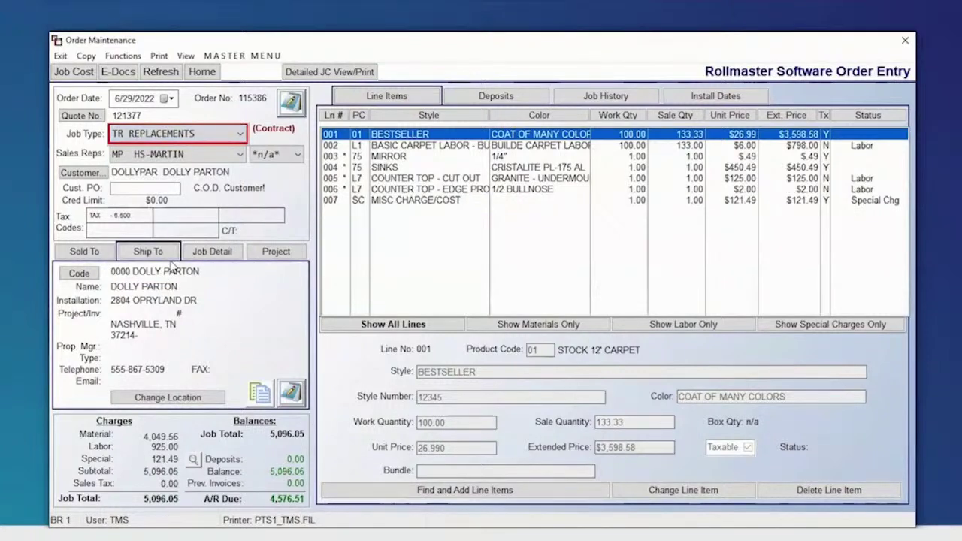
{"action": "left_click", "coordinate": [388, 202]}
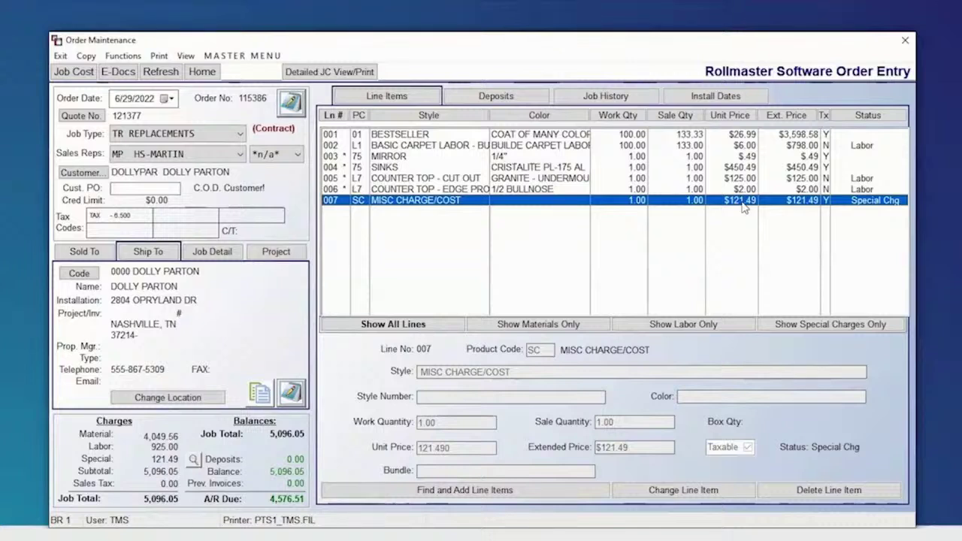
Select PDFVIEW as the printer and print the order's agreement with the existing report options
{"action": "left_click", "coordinate": [159, 56]}
{"action": "left_click", "coordinate": [178, 113]}
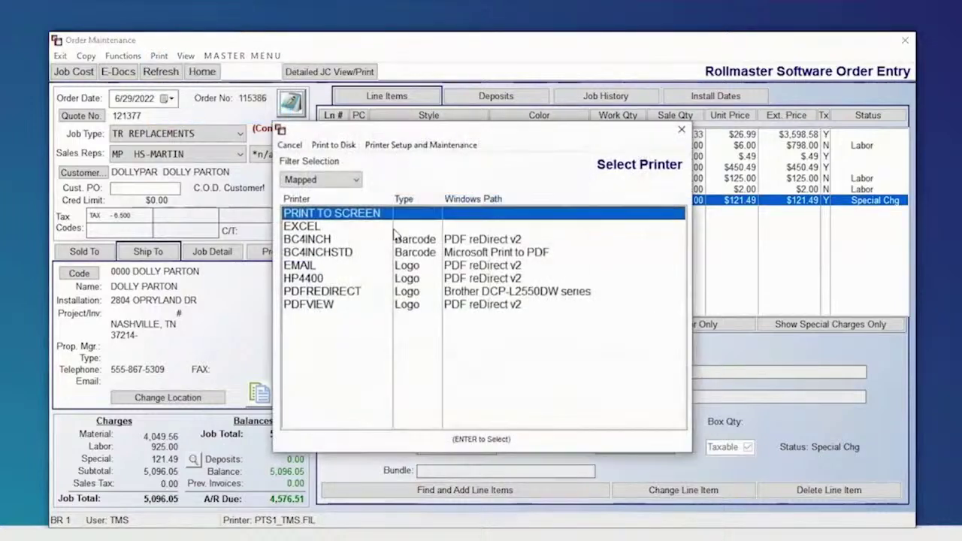
{"action": "double_click", "coordinate": [317, 304]}
{"action": "left_click", "coordinate": [160, 56]}
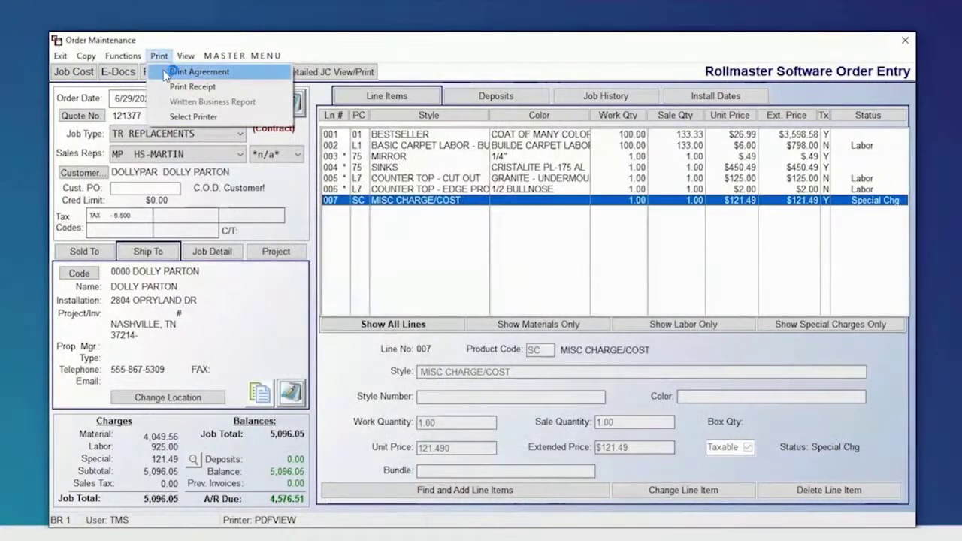
{"action": "left_click", "coordinate": [166, 73]}
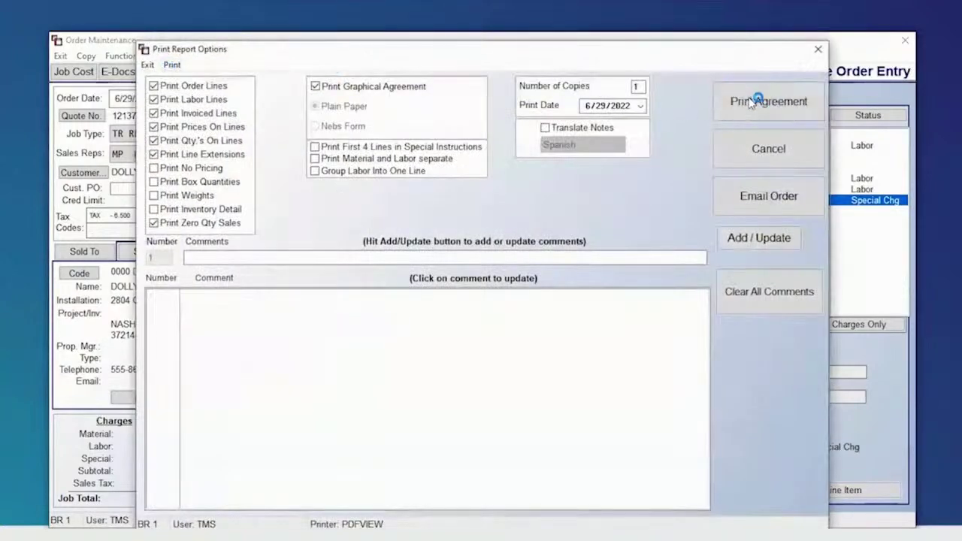
{"action": "left_click", "coordinate": [751, 102]}
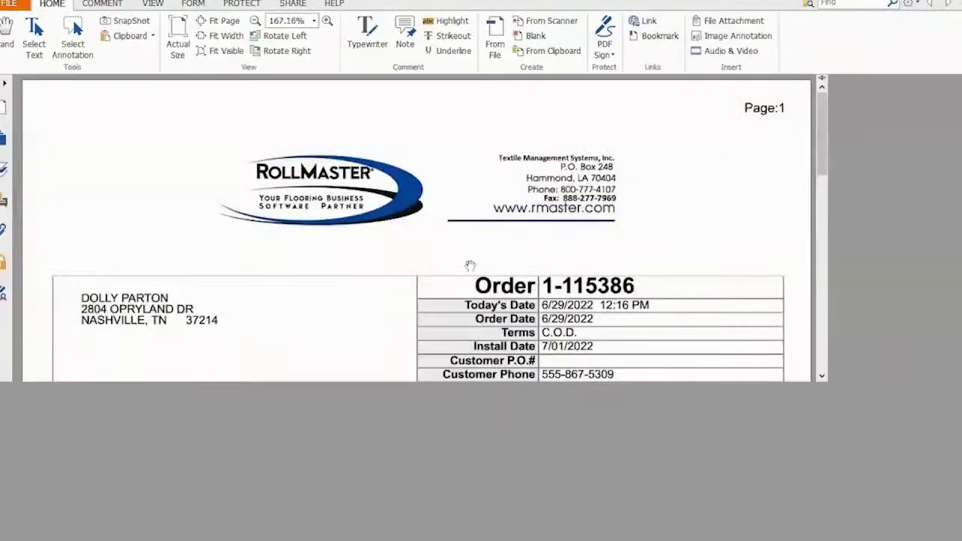
Check the line items and the fuel charge in the agreement's totals, accept the document selection, and return to the order
{"action": "scroll", "coordinate": [427, 286], "scroll_direction": "down", "scroll_amount": 9}
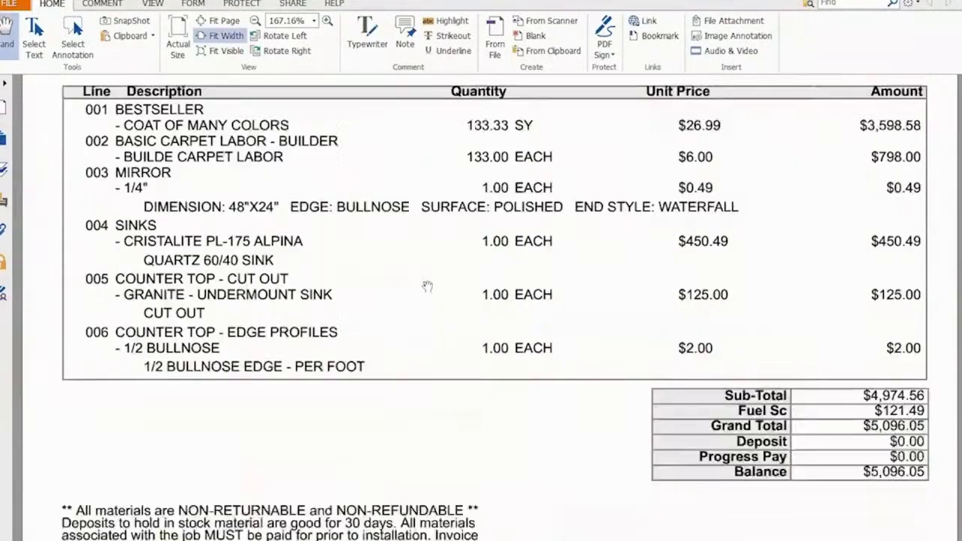
{"action": "scroll", "coordinate": [426, 286], "scroll_direction": "down", "scroll_amount": 5}
{"action": "scroll", "coordinate": [427, 285], "scroll_direction": "up", "scroll_amount": 3}
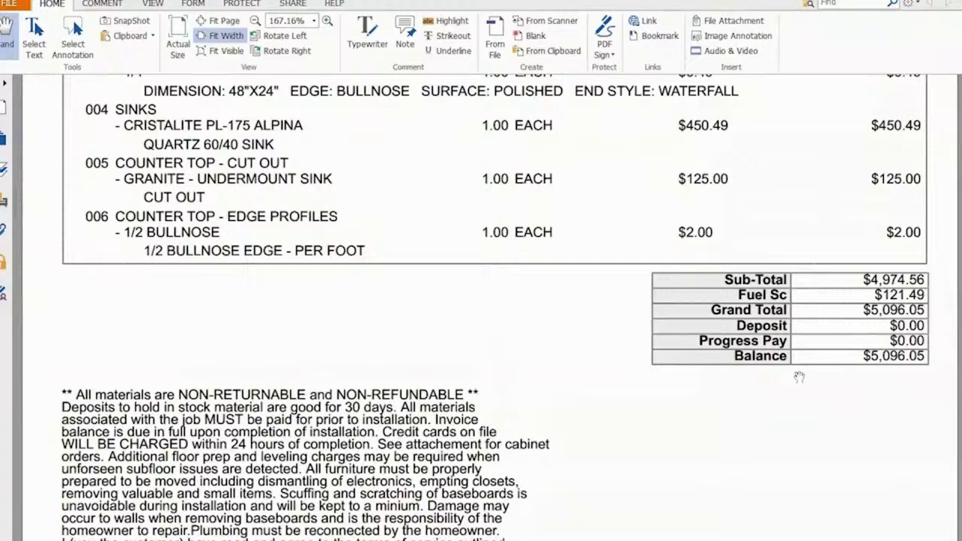
{"action": "key", "text": "alt+Tab"}
{"action": "key", "text": "alt+Tab"}
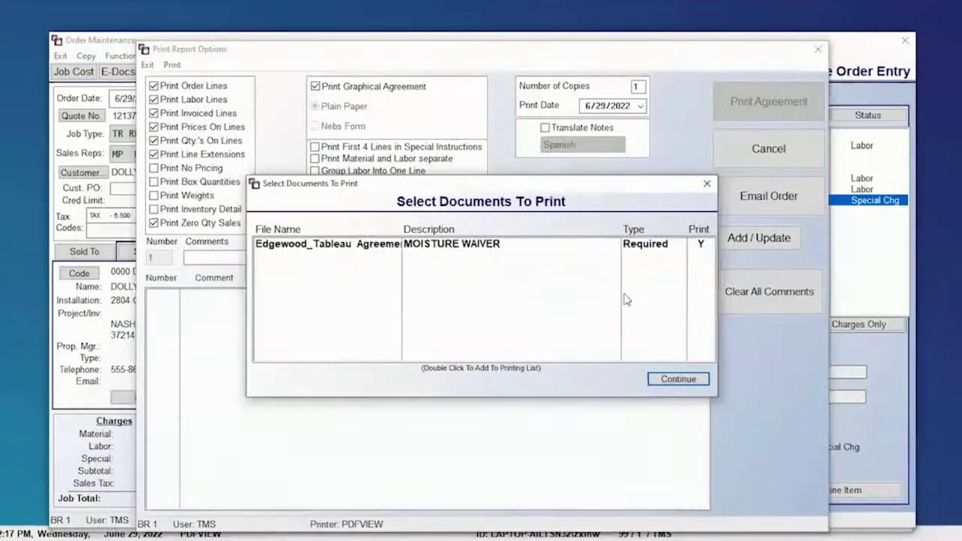
{"action": "key", "text": "Return"}
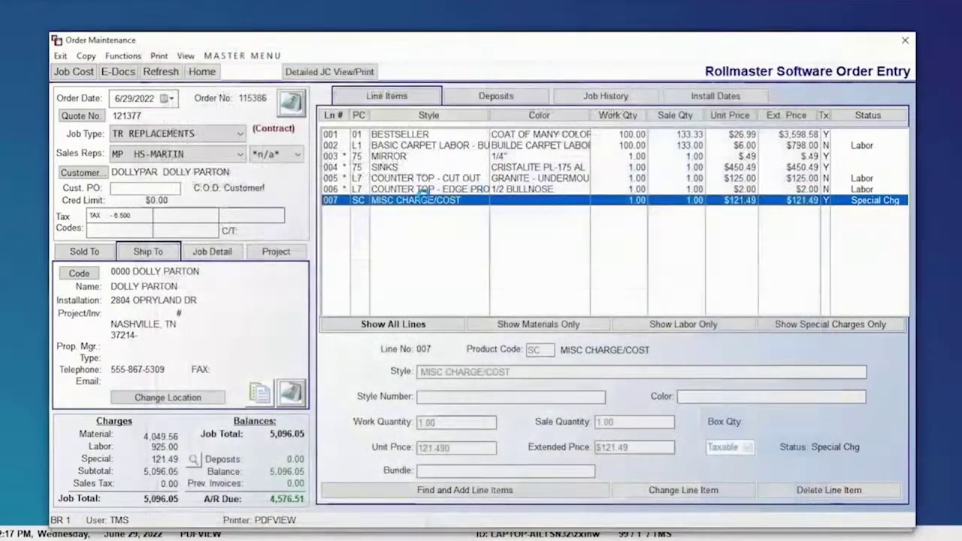
{"action": "key", "text": "alt+Tab"}
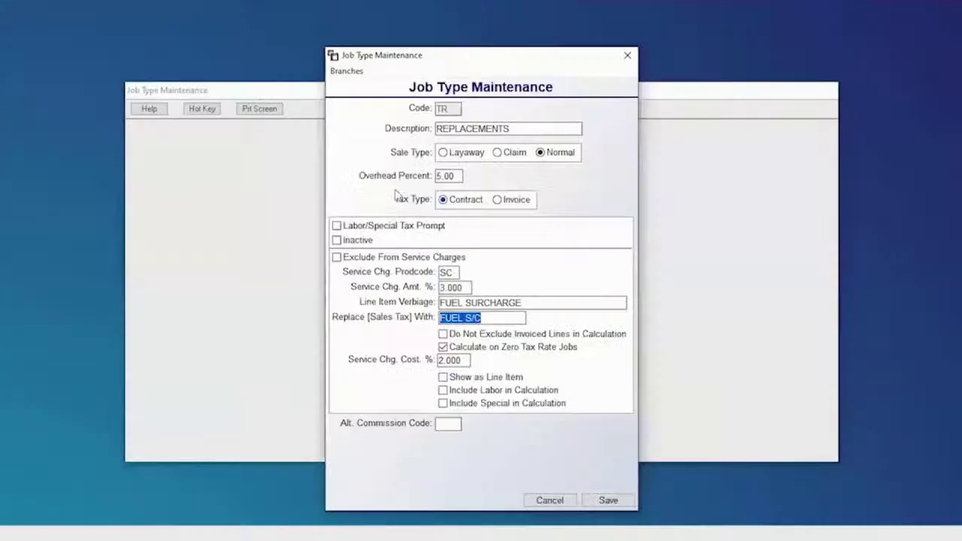
{"action": "key", "text": "alt+Tab"}
Try a unit price of 21 on the BESTSELLER carpet line and check the SC special charge line
{"action": "left_click", "coordinate": [557, 137]}
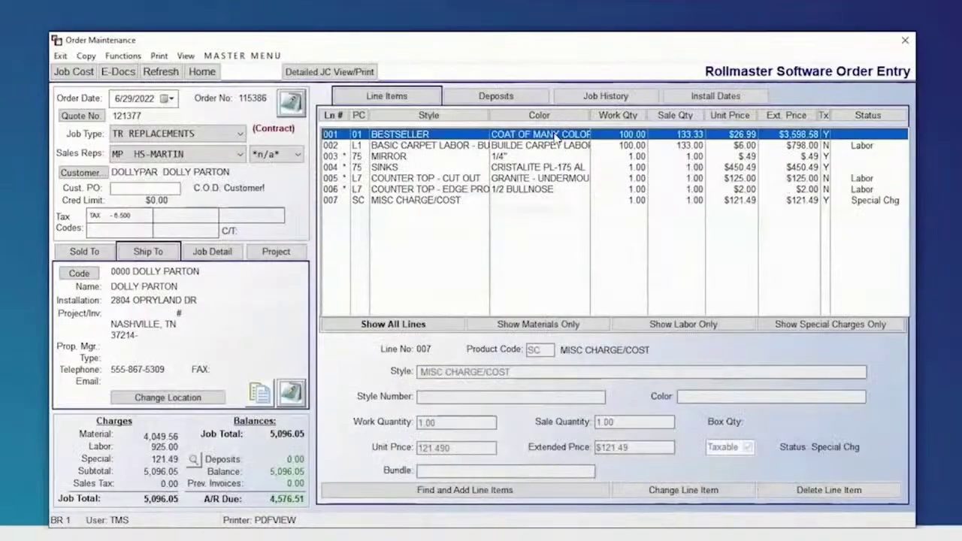
{"action": "left_click", "coordinate": [684, 490]}
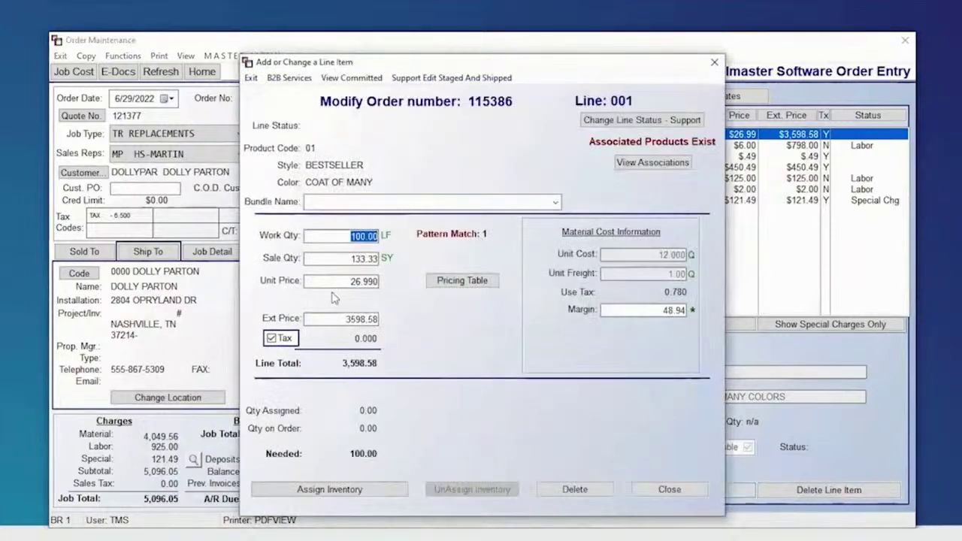
{"action": "left_click", "coordinate": [343, 281]}
{"action": "double_click", "coordinate": [343, 281]}
{"action": "type", "text": "21"}
{"action": "key", "text": "Tab"}
{"action": "left_click", "coordinate": [665, 489]}
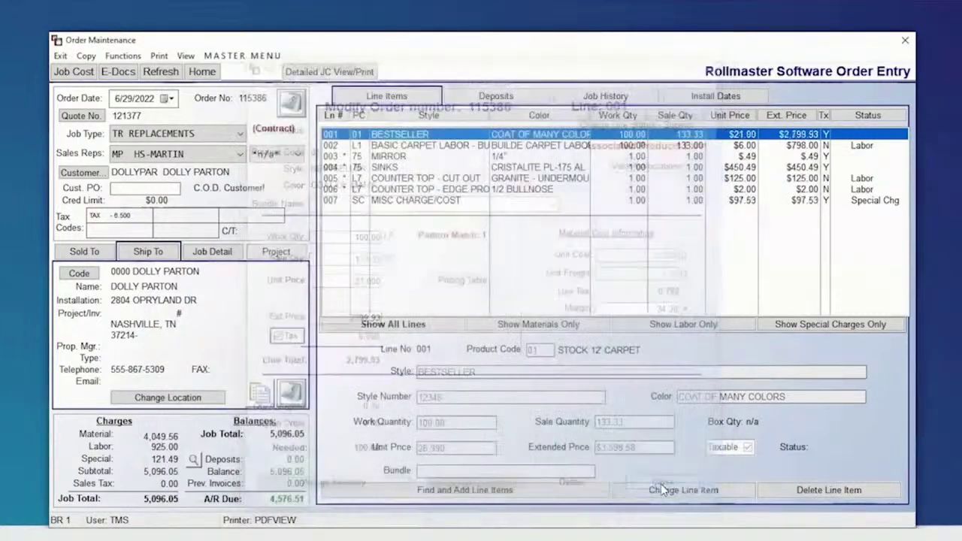
{"action": "left_click", "coordinate": [723, 200]}
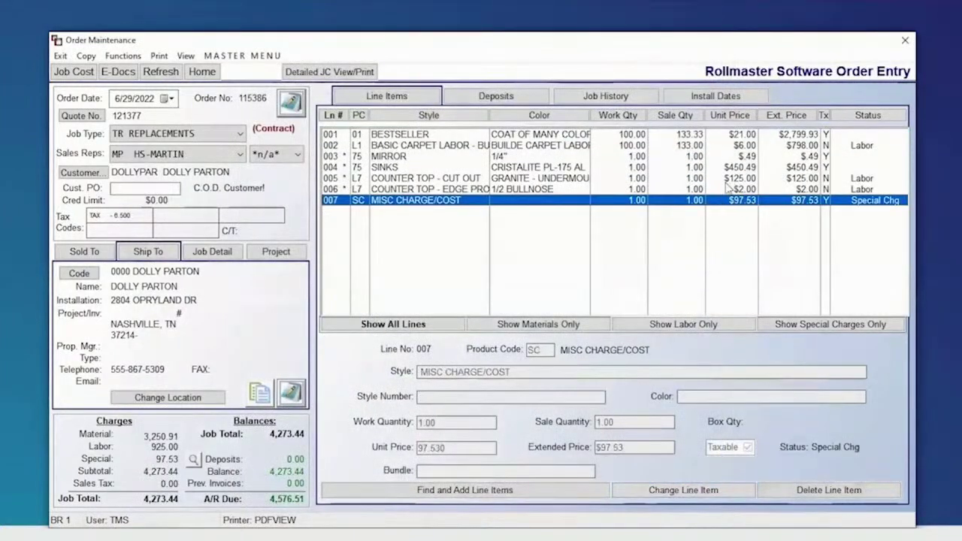
Set the extended price of the BESTSELLER carpet line to 5000 and check the SC special charge line
{"action": "left_click", "coordinate": [725, 137]}
{"action": "left_click", "coordinate": [695, 489]}
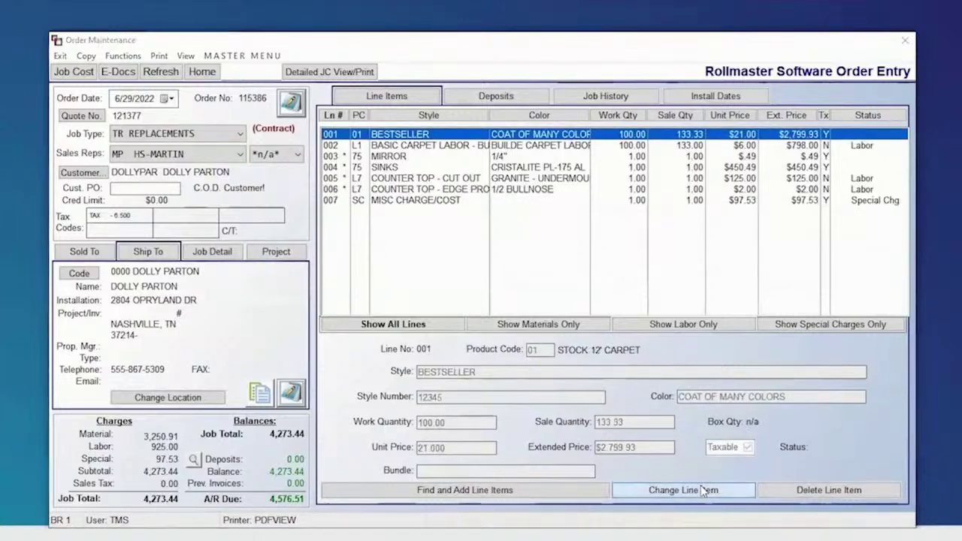
{"action": "key", "text": "Tab"}
{"action": "key", "text": "Tab"}
{"action": "key", "text": "Tab"}
{"action": "type", "text": "5000"}
{"action": "key", "text": "Tab"}
{"action": "key", "text": "Escape"}
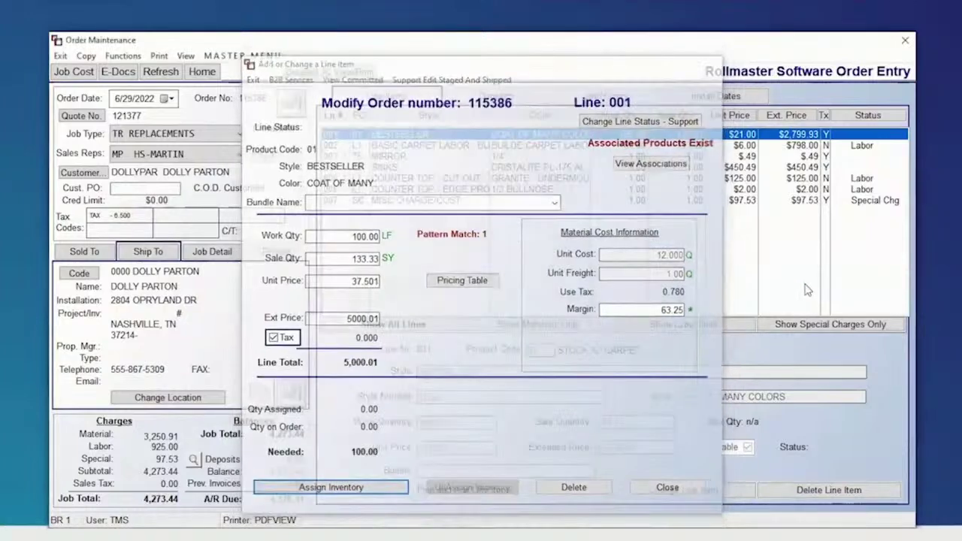
{"action": "left_click", "coordinate": [736, 201]}
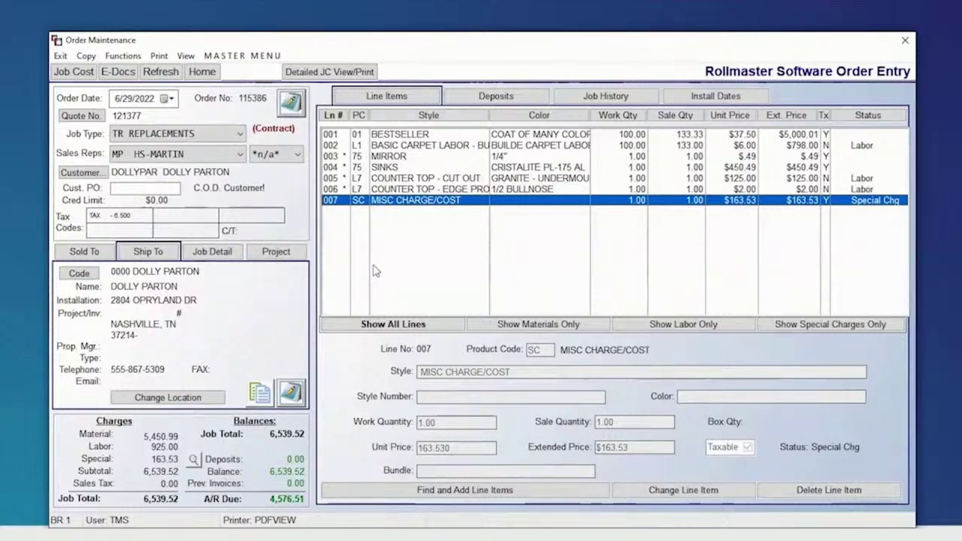
Inspect the details of the basic carpet labor line and the SC special charge line in the order
{"action": "left_click", "coordinate": [465, 146]}
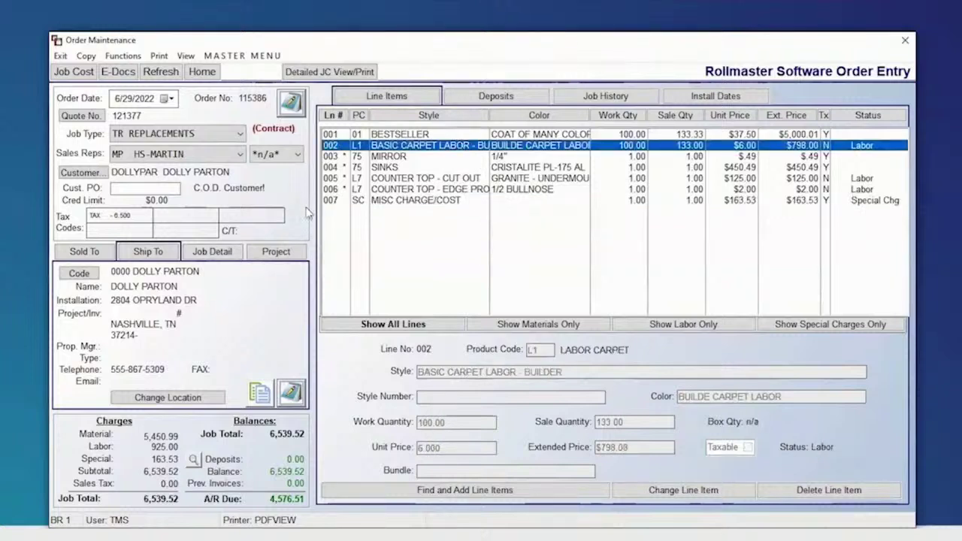
{"action": "left_click", "coordinate": [395, 200]}
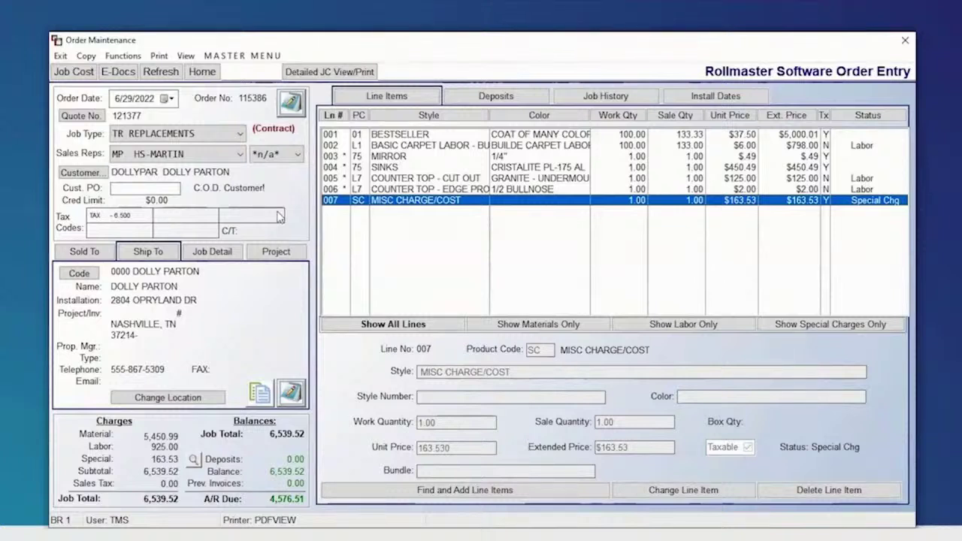
Review the service charge settings and line item verbiage of the TR REPLACEMENTS job type, and return to the order without saving
{"action": "left_click", "coordinate": [246, 57]}
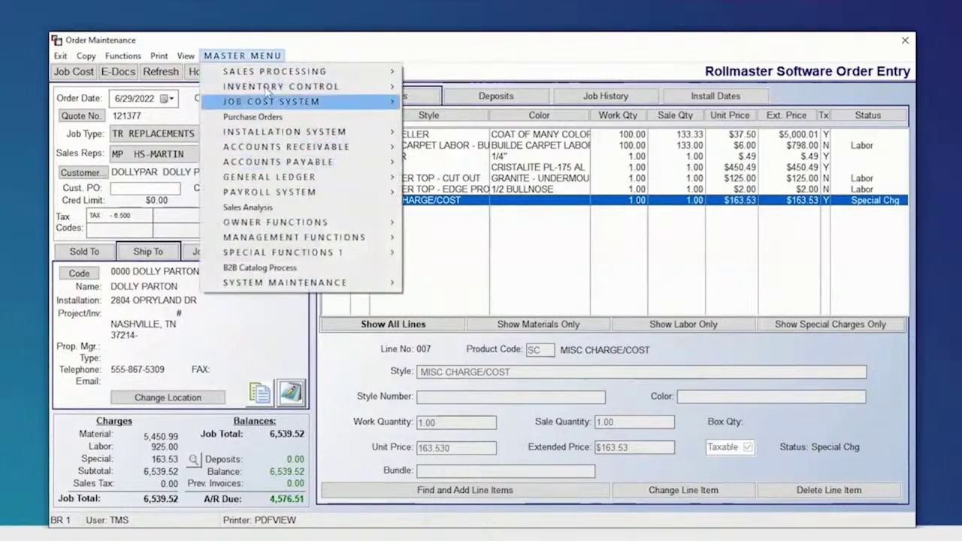
{"action": "mouse_move", "coordinate": [264, 75]}
{"action": "mouse_move", "coordinate": [490, 223]}
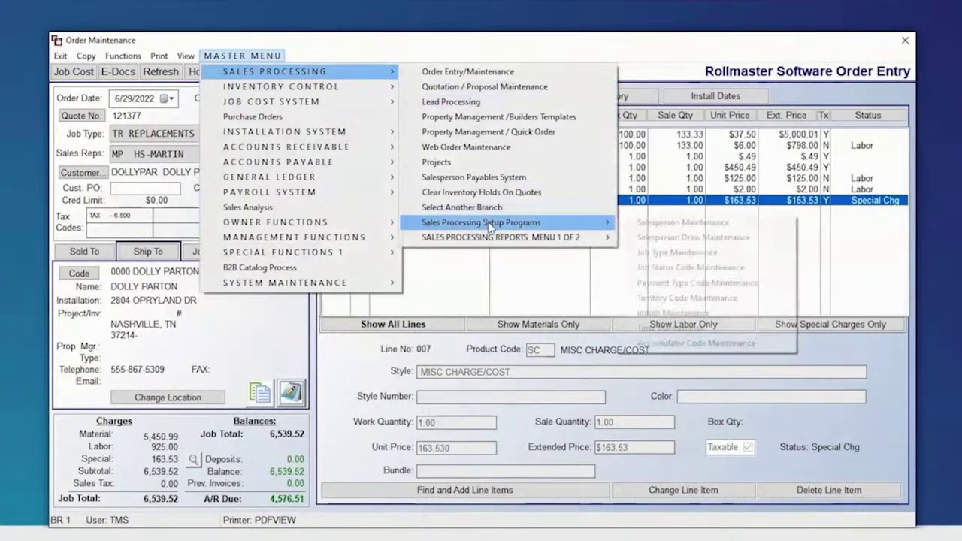
{"action": "left_click", "coordinate": [668, 252]}
{"action": "double_click", "coordinate": [461, 328]}
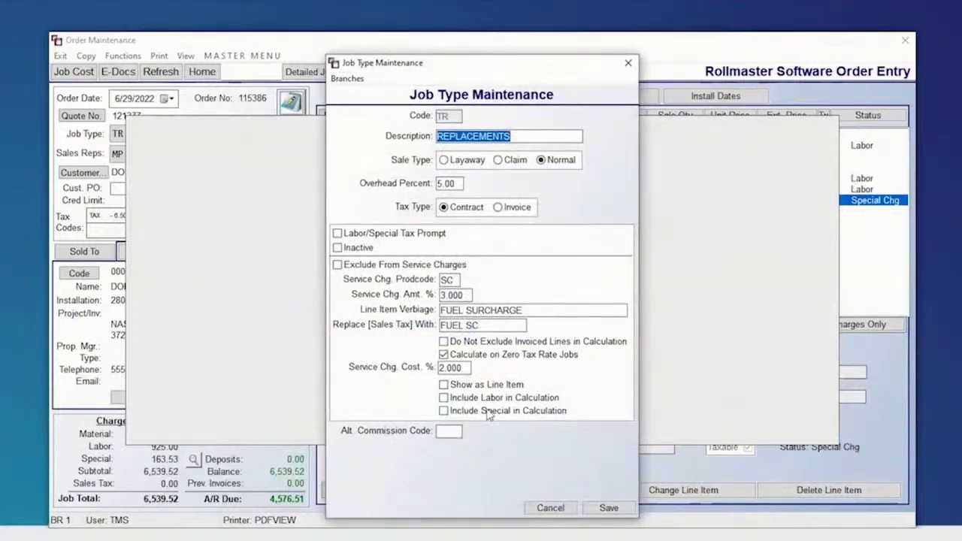
{"action": "left_click", "coordinate": [522, 310]}
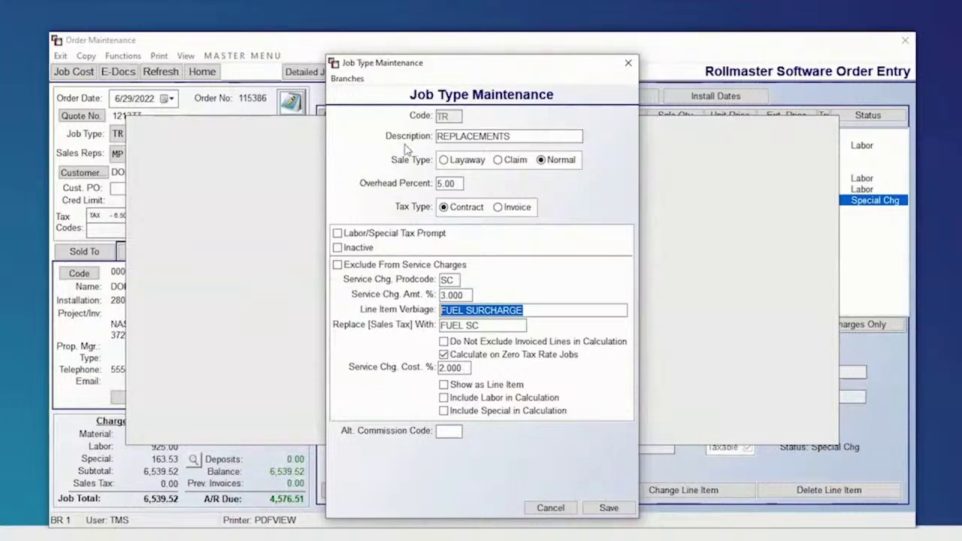
{"action": "key", "text": "Escape"}
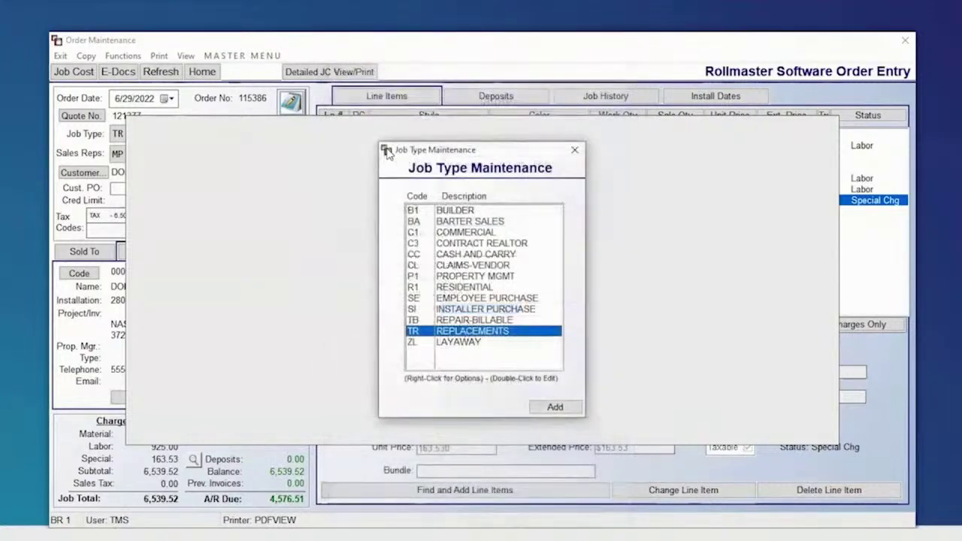
{"action": "key", "text": "Escape"}
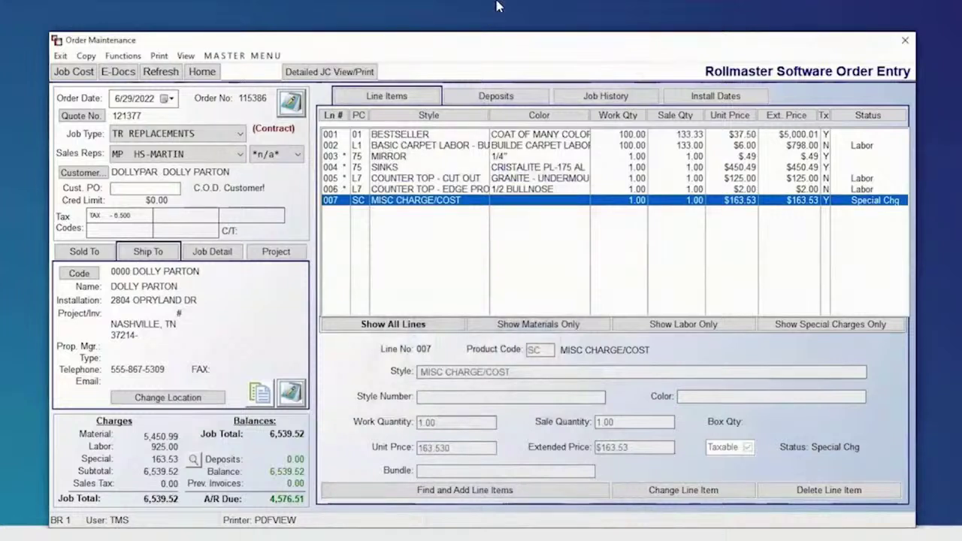